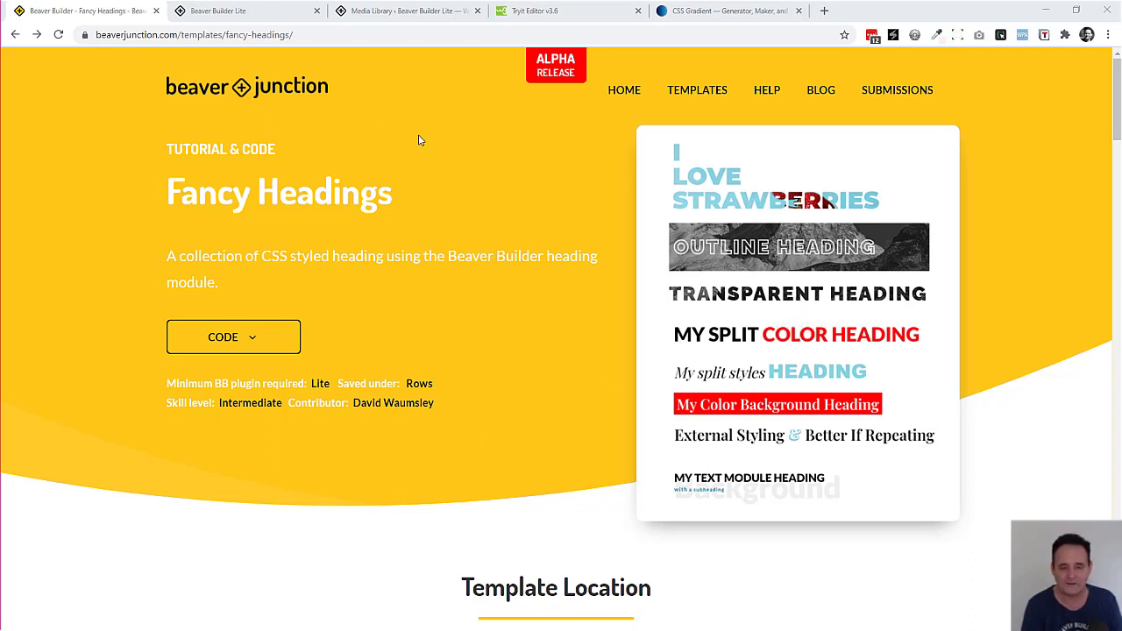
Scroll the Fancy Headings template page to look over its styled heading samples
{"action": "scroll", "coordinate": [421, 144], "scroll_direction": "down", "scroll_amount": 2}
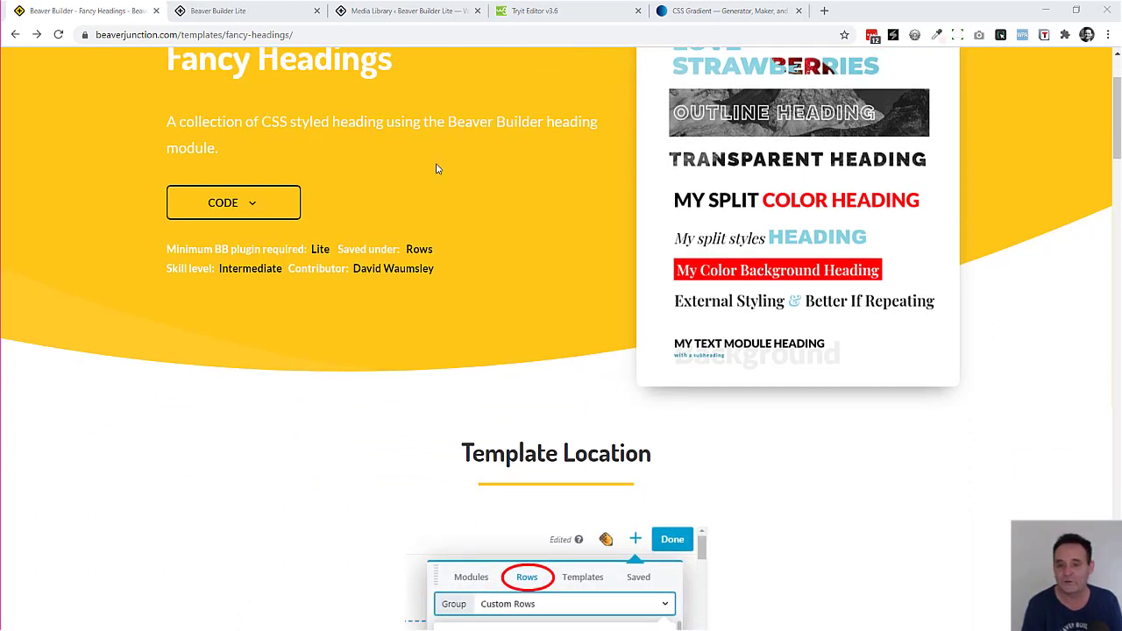
{"action": "scroll", "coordinate": [430, 195], "scroll_direction": "down", "scroll_amount": 2}
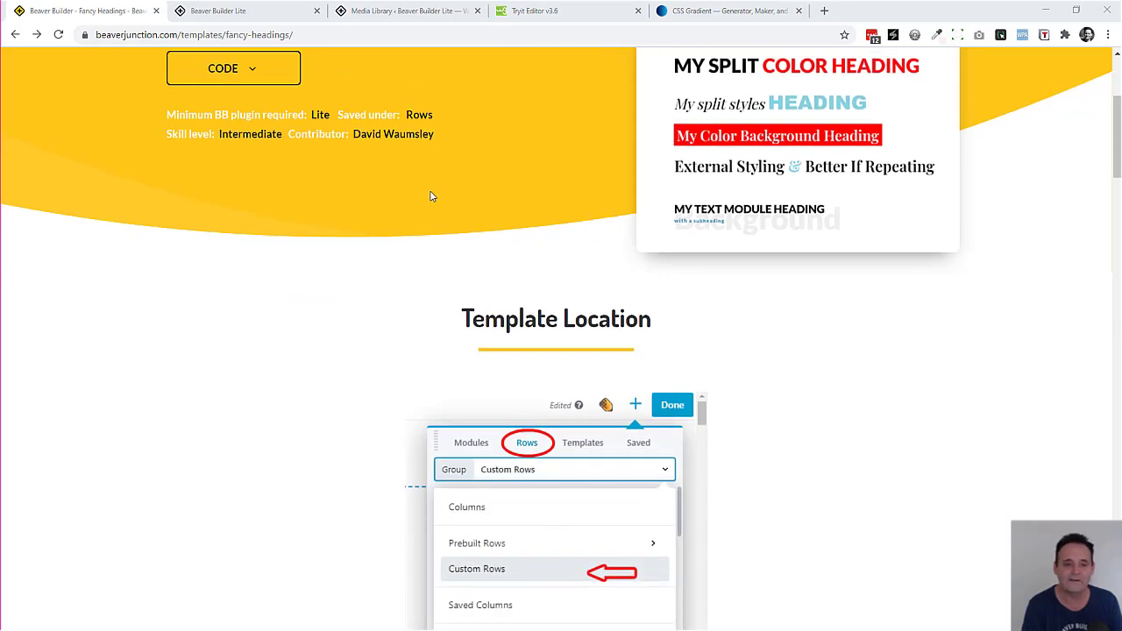
{"action": "scroll", "coordinate": [430, 197], "scroll_direction": "up", "scroll_amount": 4}
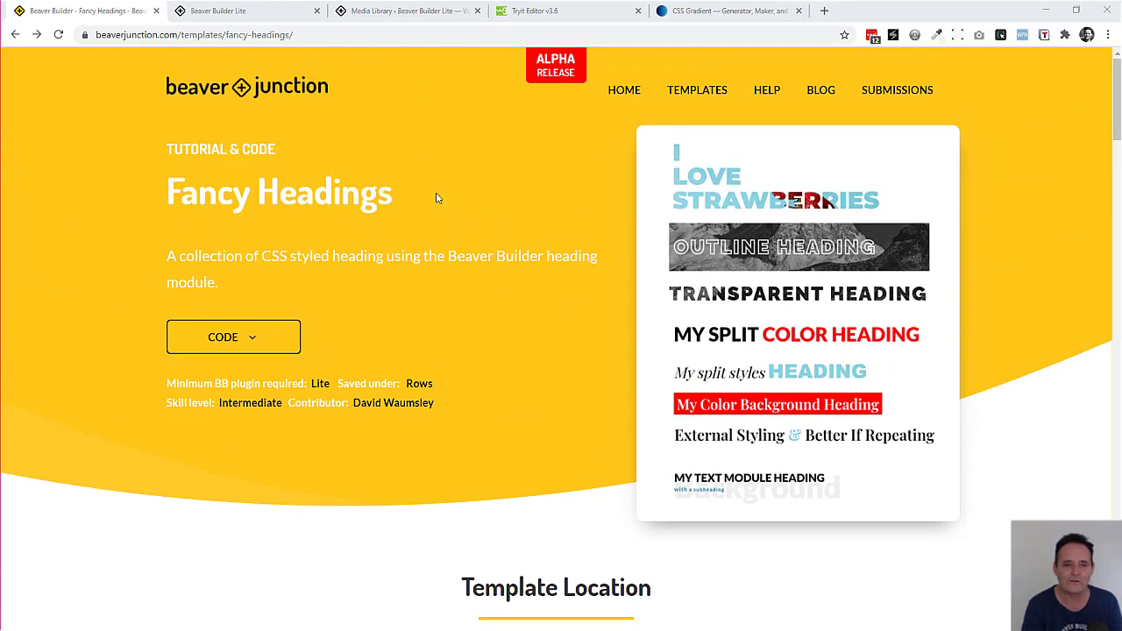
{"action": "left_click", "coordinate": [796, 318]}
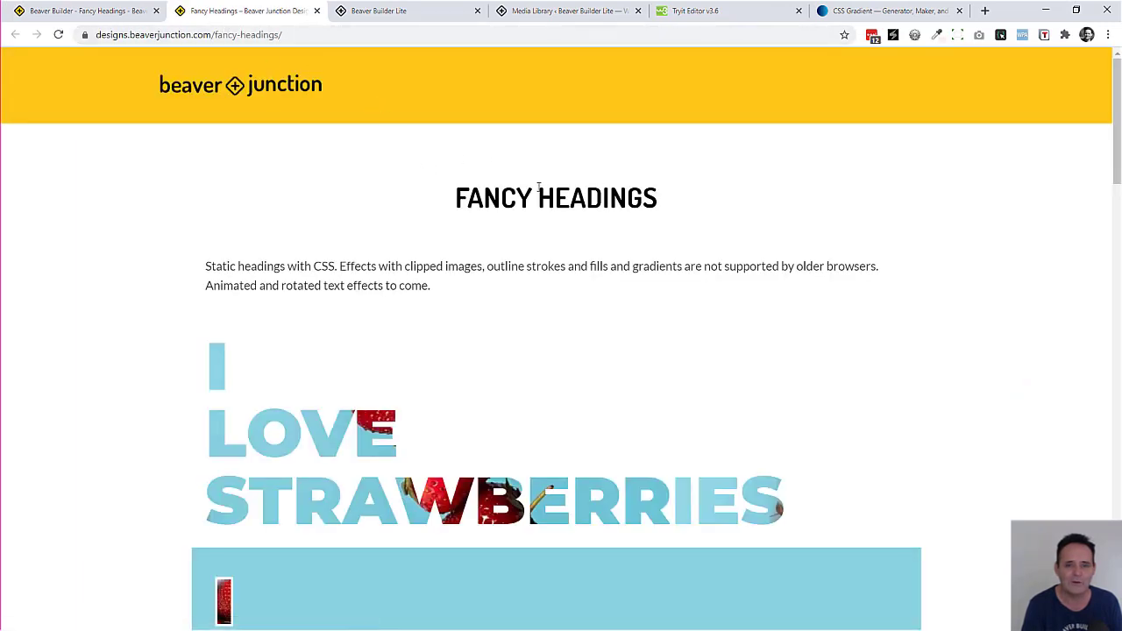
{"action": "left_click_drag", "start_coordinate": [1118, 141], "coordinate": [849, 233]}
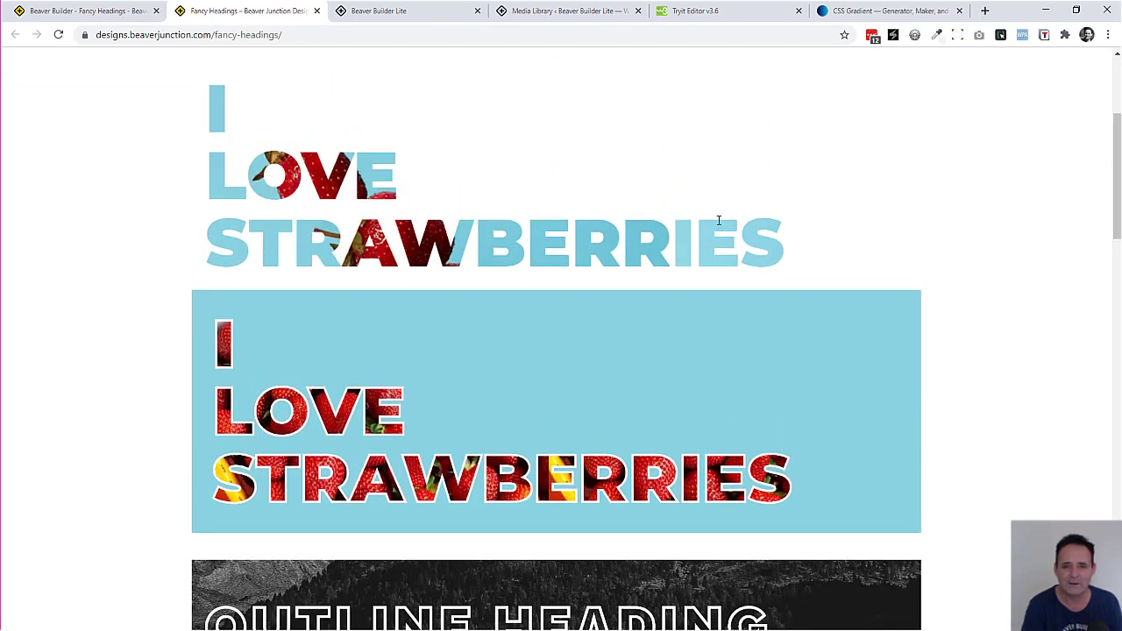
{"action": "scroll", "coordinate": [720, 223], "scroll_direction": "down", "scroll_amount": 5}
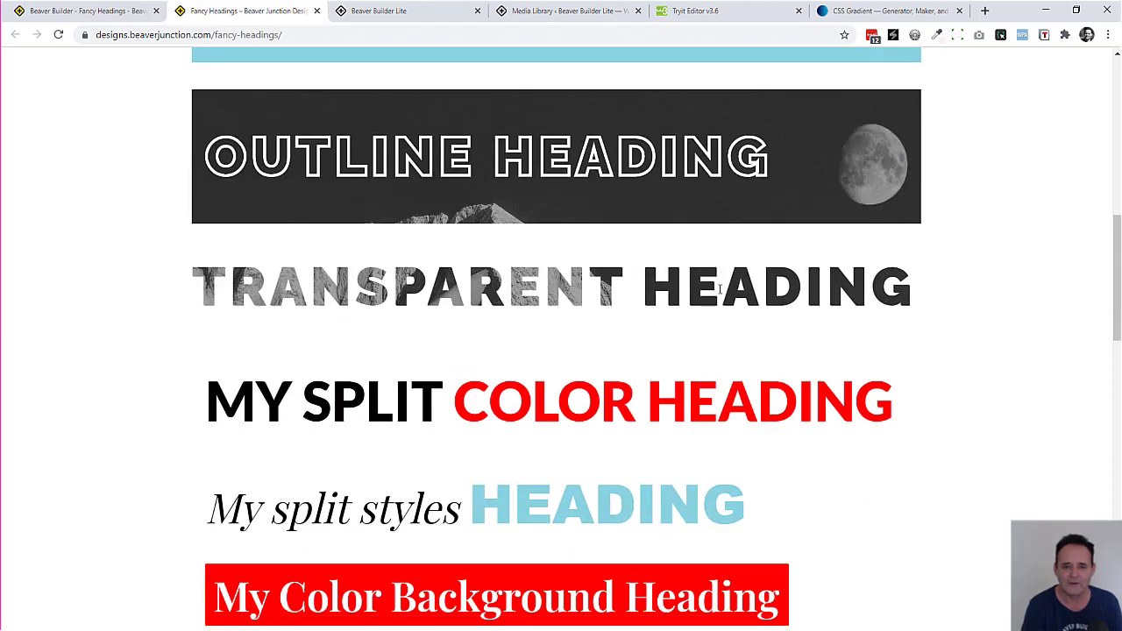
{"action": "scroll", "coordinate": [739, 287], "scroll_direction": "down", "scroll_amount": 4}
{"action": "scroll", "coordinate": [739, 287], "scroll_direction": "down", "scroll_amount": 1}
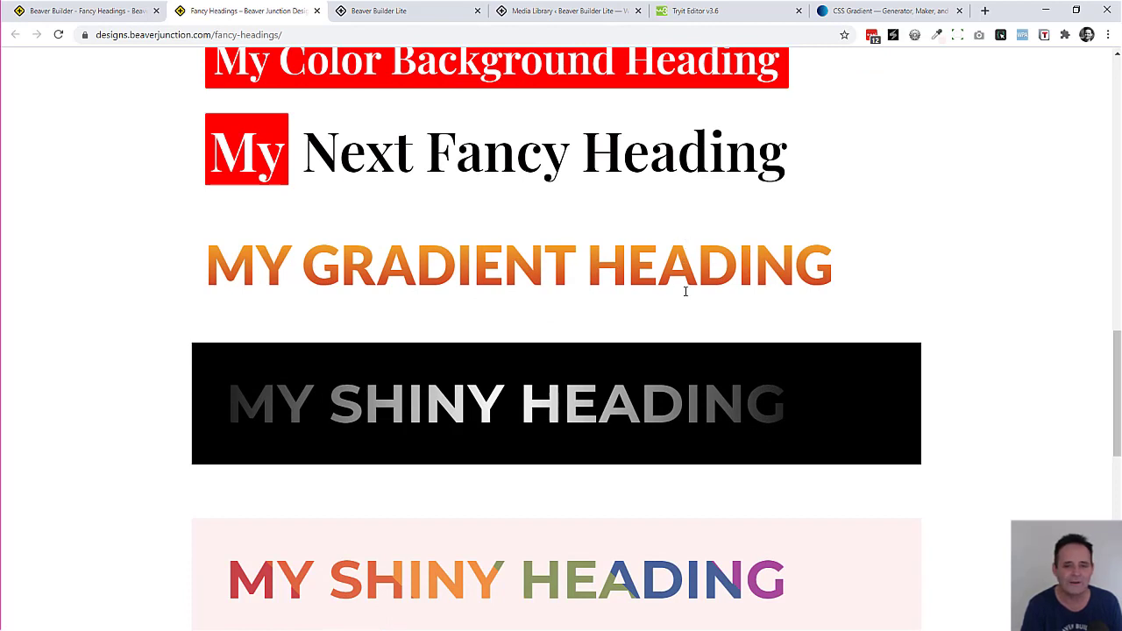
{"action": "scroll", "coordinate": [578, 307], "scroll_direction": "down", "scroll_amount": 1}
{"action": "scroll", "coordinate": [609, 350], "scroll_direction": "down", "scroll_amount": 1}
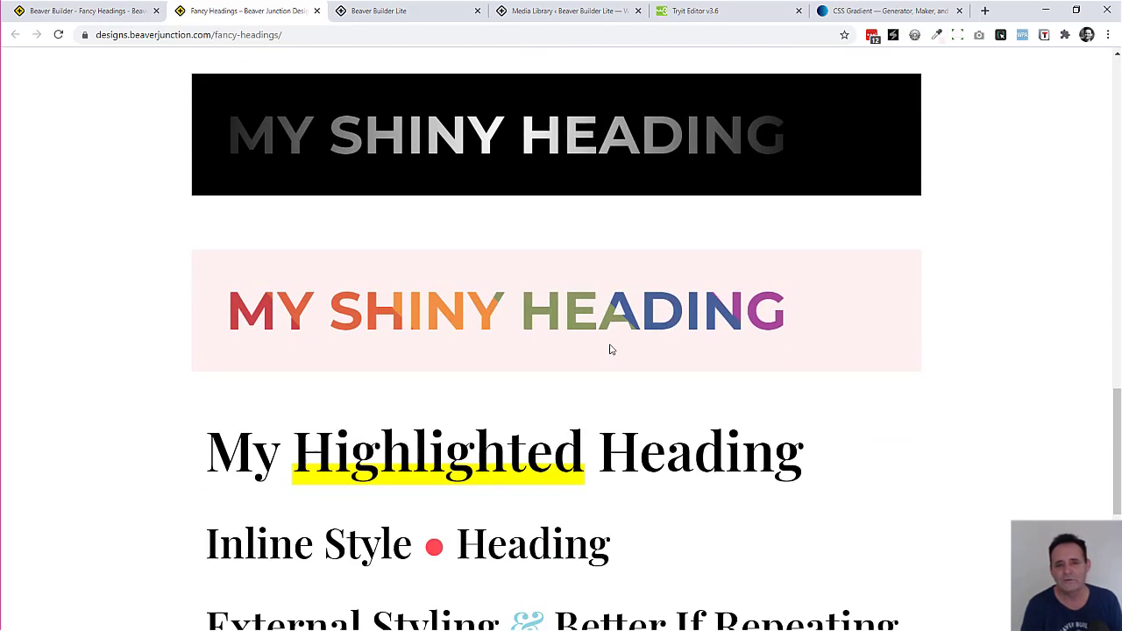
{"action": "scroll", "coordinate": [611, 350], "scroll_direction": "down", "scroll_amount": 2}
{"action": "scroll", "coordinate": [610, 350], "scroll_direction": "up", "scroll_amount": 7}
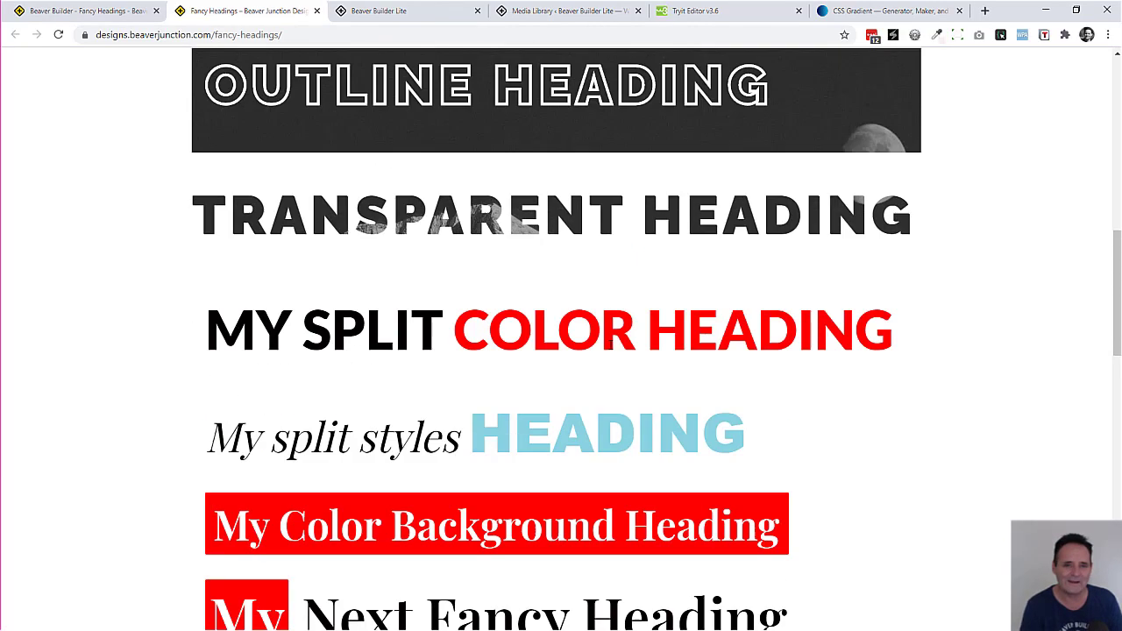
{"action": "scroll", "coordinate": [611, 349], "scroll_direction": "up", "scroll_amount": 6}
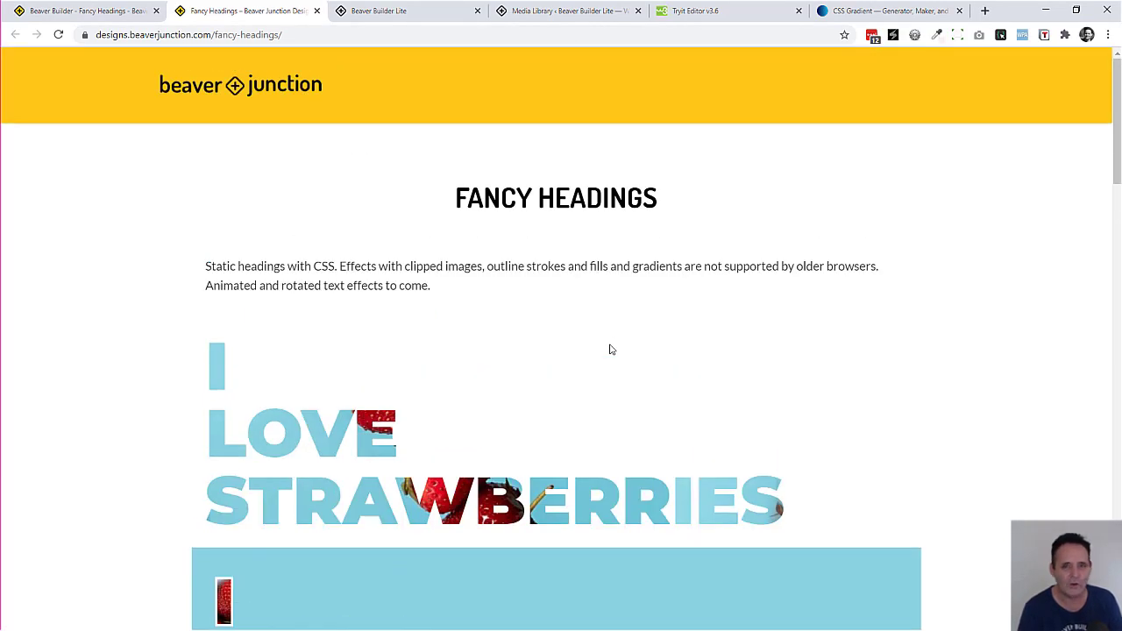
{"action": "scroll", "coordinate": [614, 349], "scroll_direction": "down", "scroll_amount": 1}
{"action": "scroll", "coordinate": [618, 353], "scroll_direction": "down", "scroll_amount": 1}
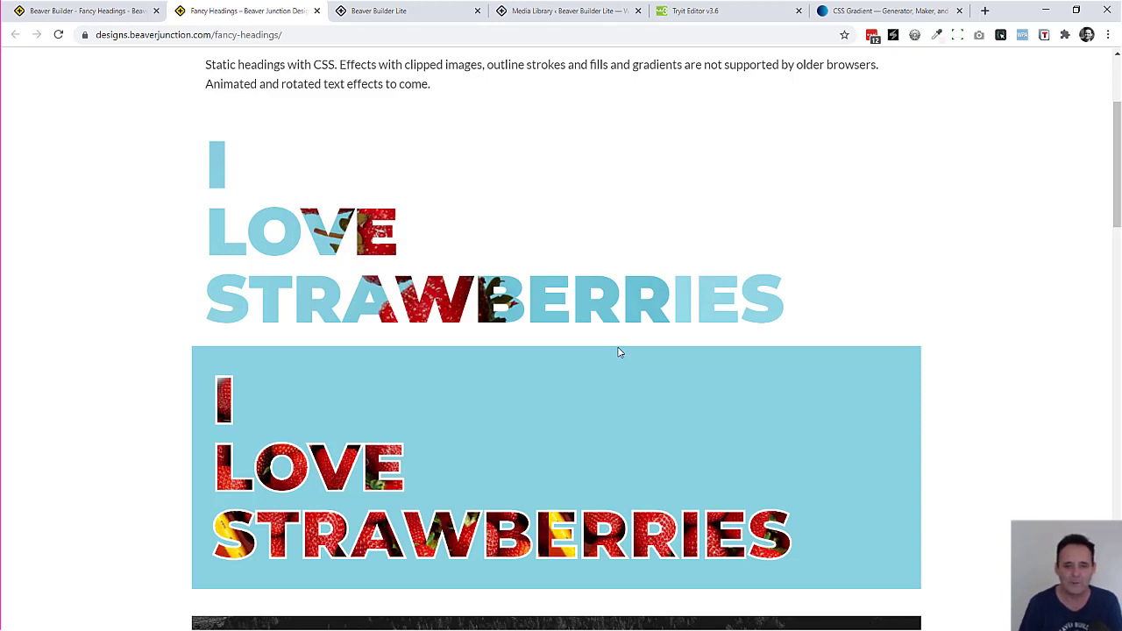
{"action": "scroll", "coordinate": [680, 351], "scroll_direction": "down", "scroll_amount": 5}
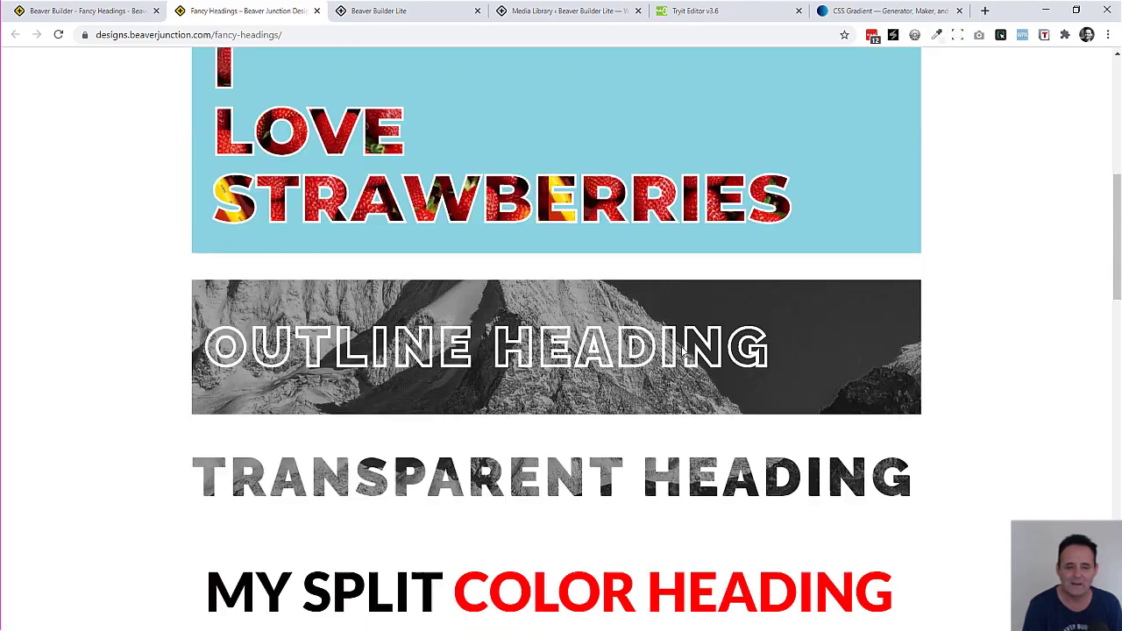
{"action": "scroll", "coordinate": [681, 325], "scroll_direction": "down", "scroll_amount": 2}
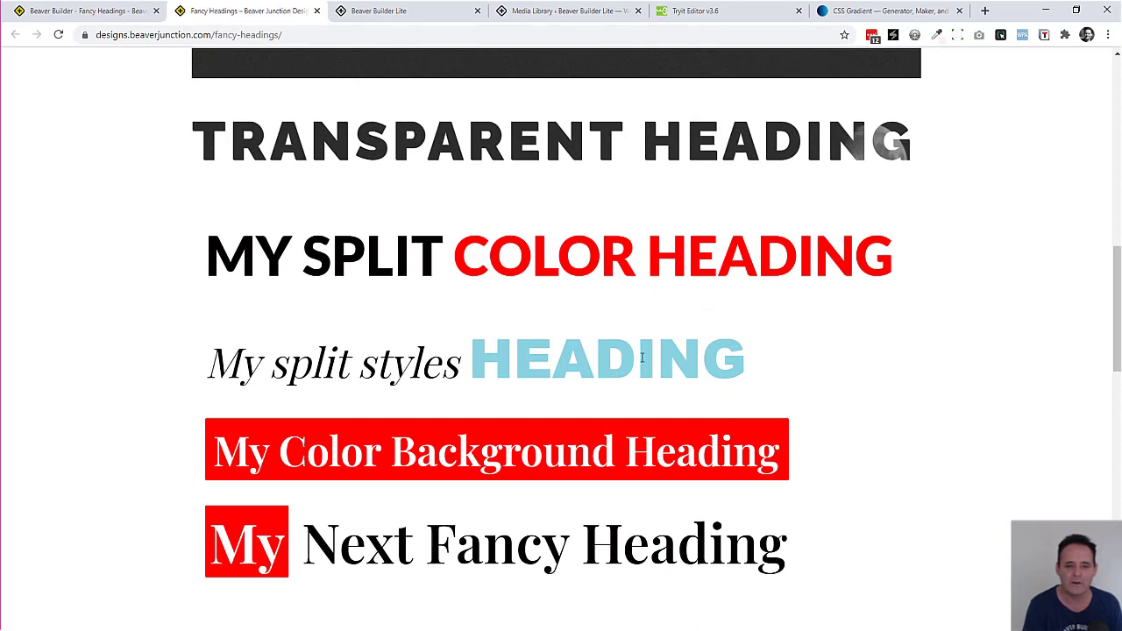
{"action": "scroll", "coordinate": [571, 426], "scroll_direction": "down", "scroll_amount": 2}
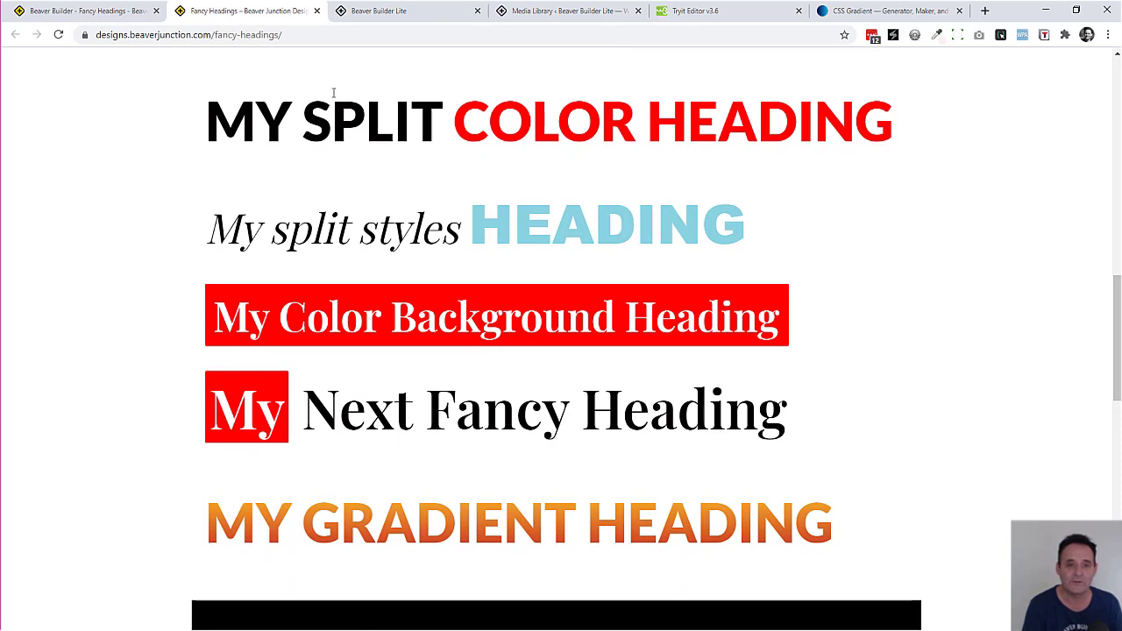
Insert the Fancy Headings row from the Custom Rows group at the top of the Home page
{"action": "left_click", "coordinate": [359, 11]}
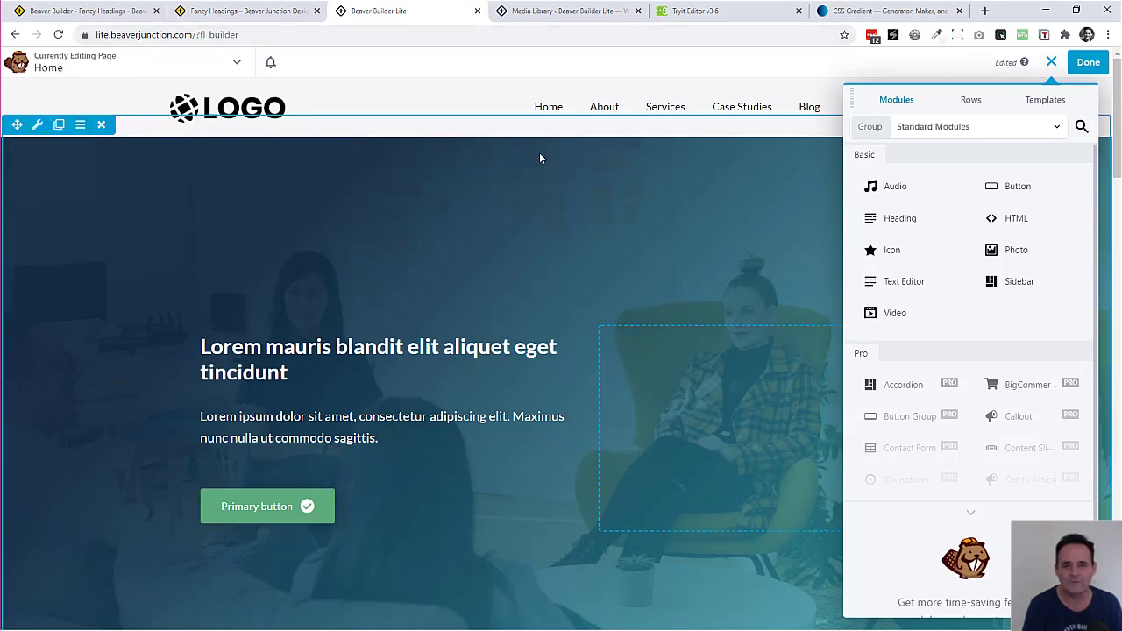
{"action": "left_click", "coordinate": [974, 104]}
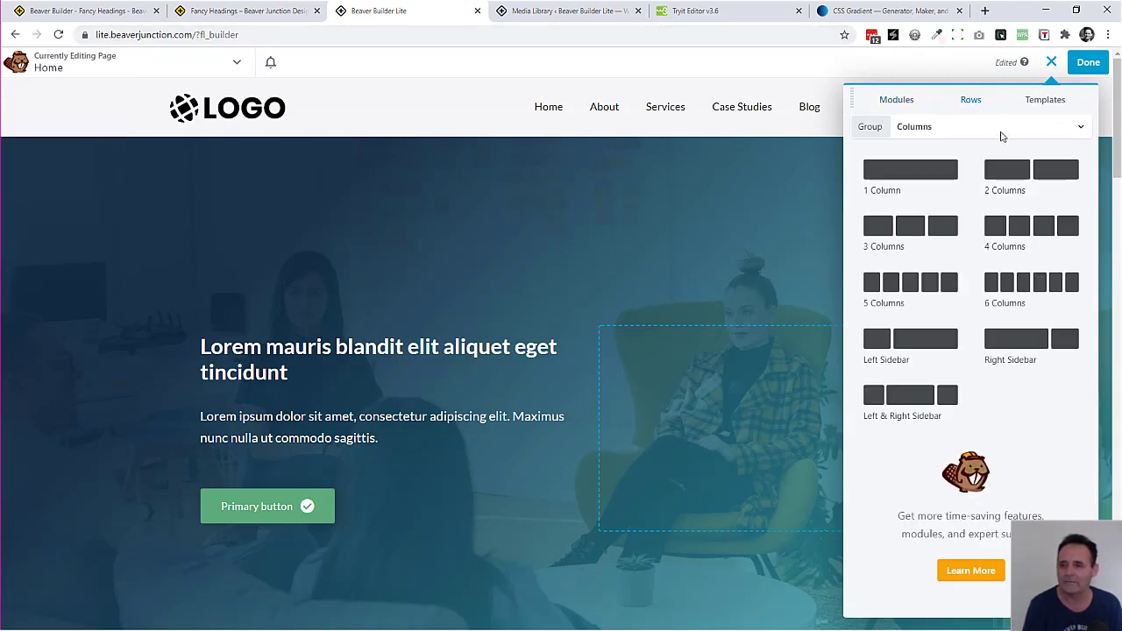
{"action": "left_click", "coordinate": [1002, 134]}
{"action": "left_click", "coordinate": [944, 226]}
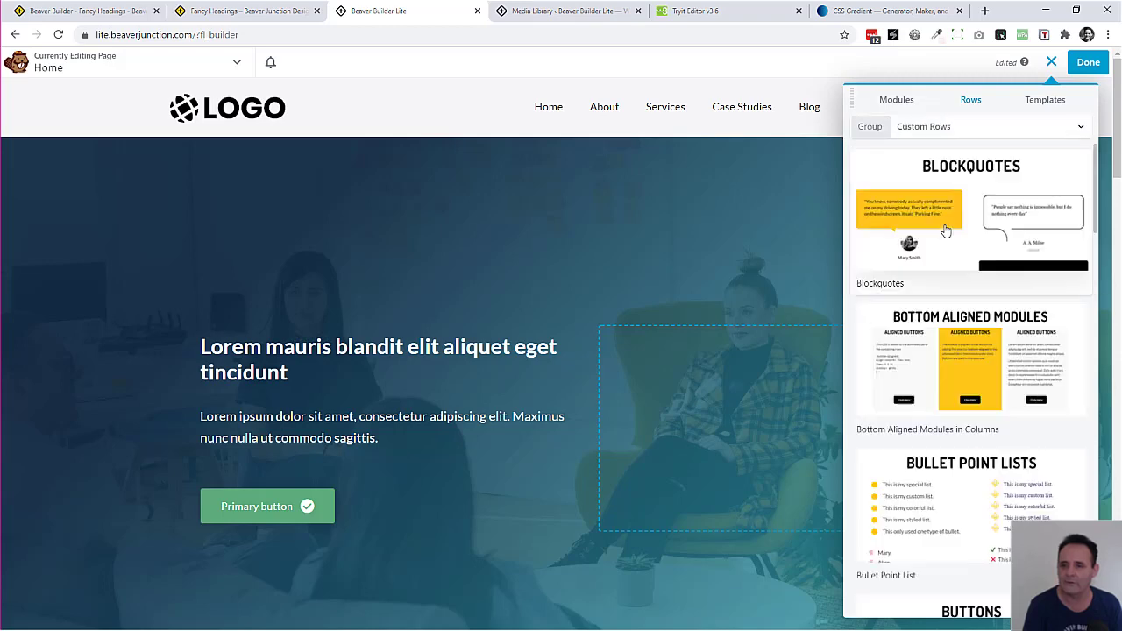
{"action": "scroll", "coordinate": [965, 281], "scroll_direction": "down", "scroll_amount": 7}
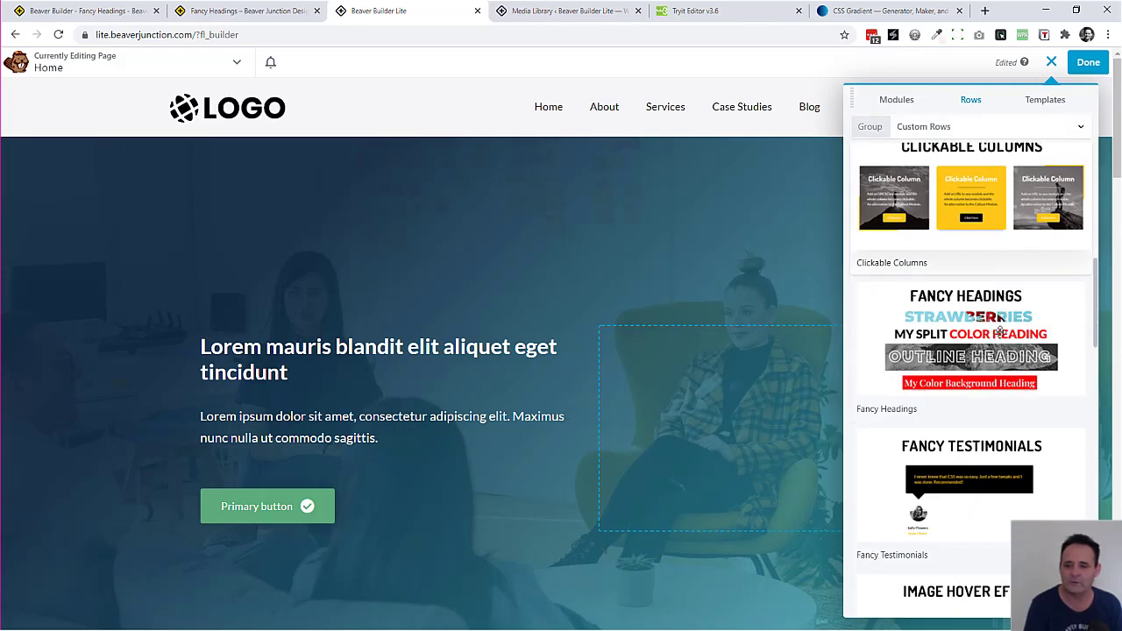
{"action": "left_click_drag", "start_coordinate": [993, 333], "coordinate": [526, 137]}
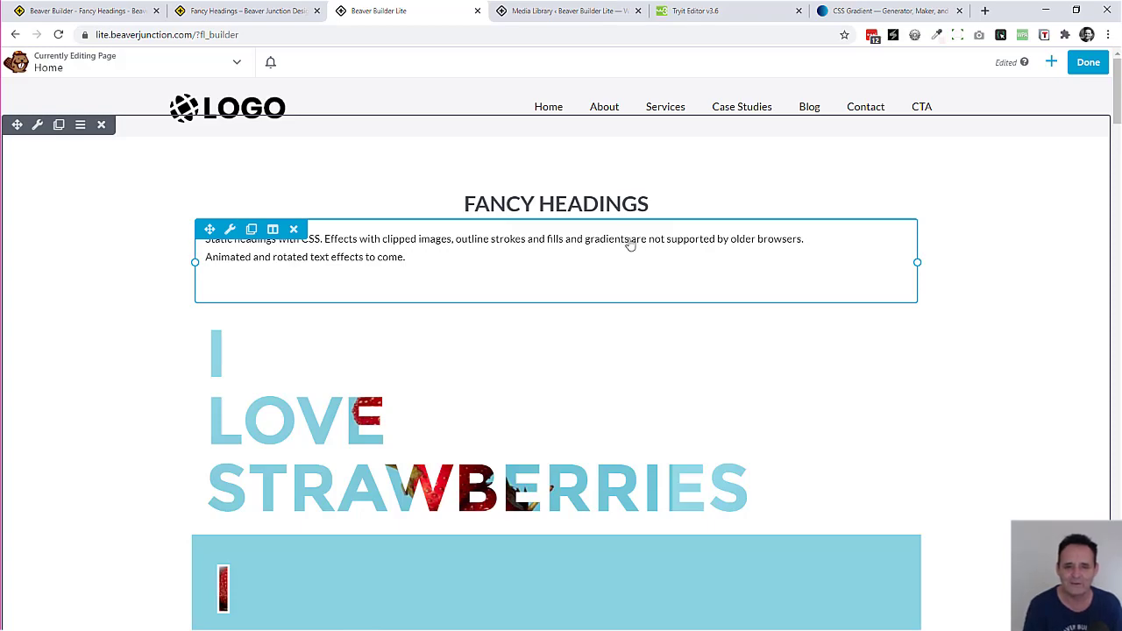
Scroll through the Home page to review the strawberry, outline, gradient and highlighted headings
{"action": "scroll", "coordinate": [624, 301], "scroll_direction": "down", "scroll_amount": 4}
{"action": "scroll", "coordinate": [626, 302], "scroll_direction": "down", "scroll_amount": 2}
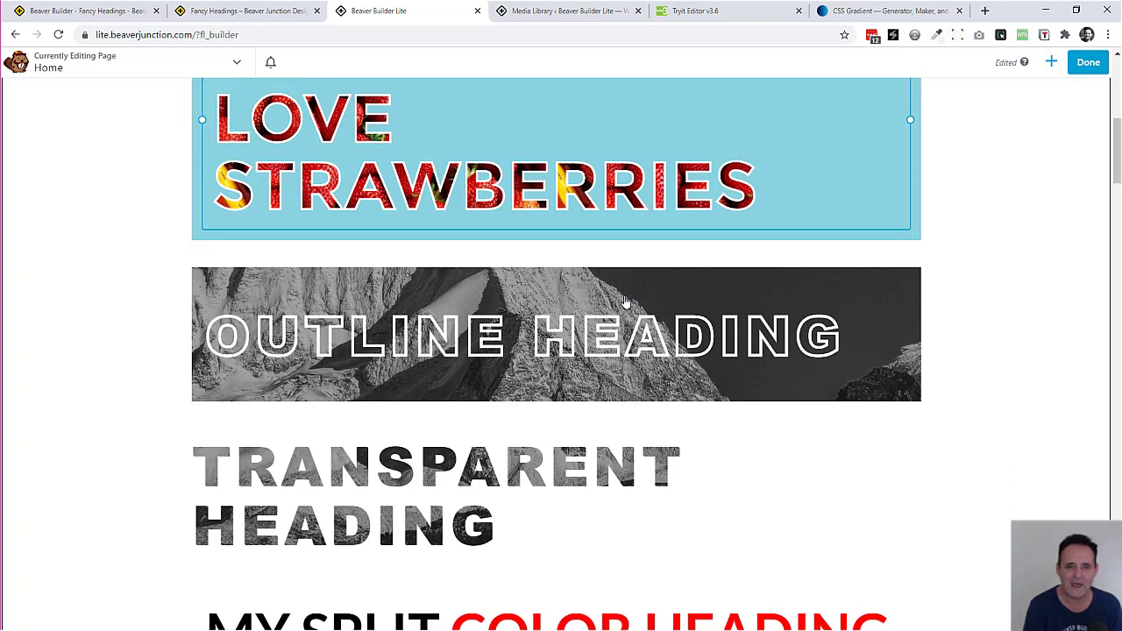
{"action": "scroll", "coordinate": [625, 301], "scroll_direction": "up", "scroll_amount": 5}
{"action": "scroll", "coordinate": [626, 302], "scroll_direction": "up", "scroll_amount": 2}
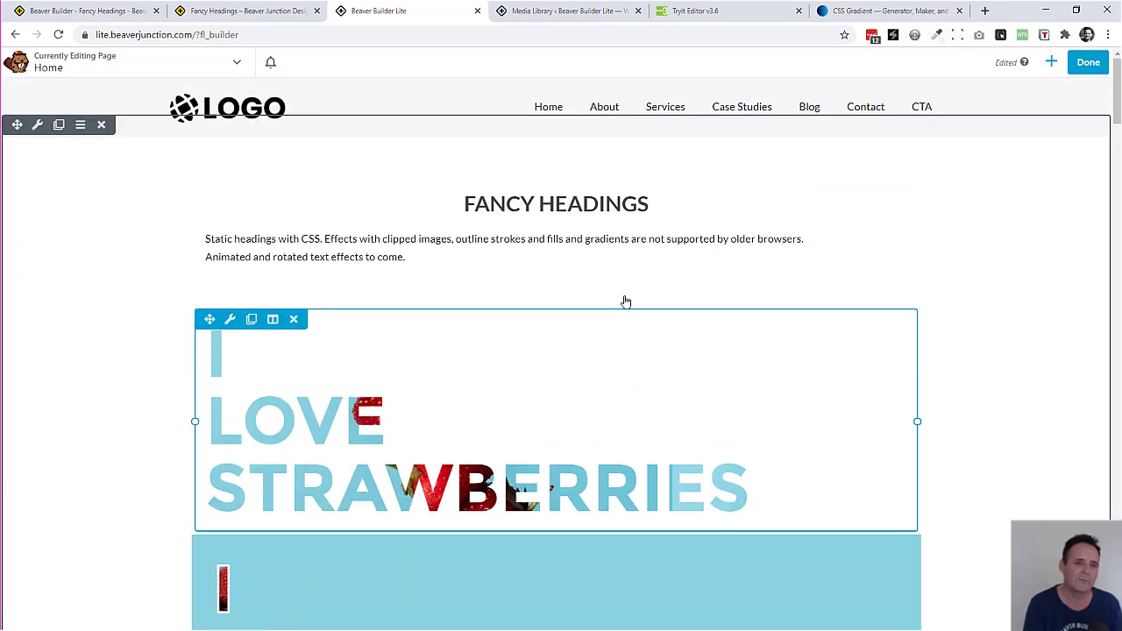
{"action": "scroll", "coordinate": [626, 302], "scroll_direction": "down", "scroll_amount": 6}
{"action": "scroll", "coordinate": [630, 318], "scroll_direction": "down", "scroll_amount": 8}
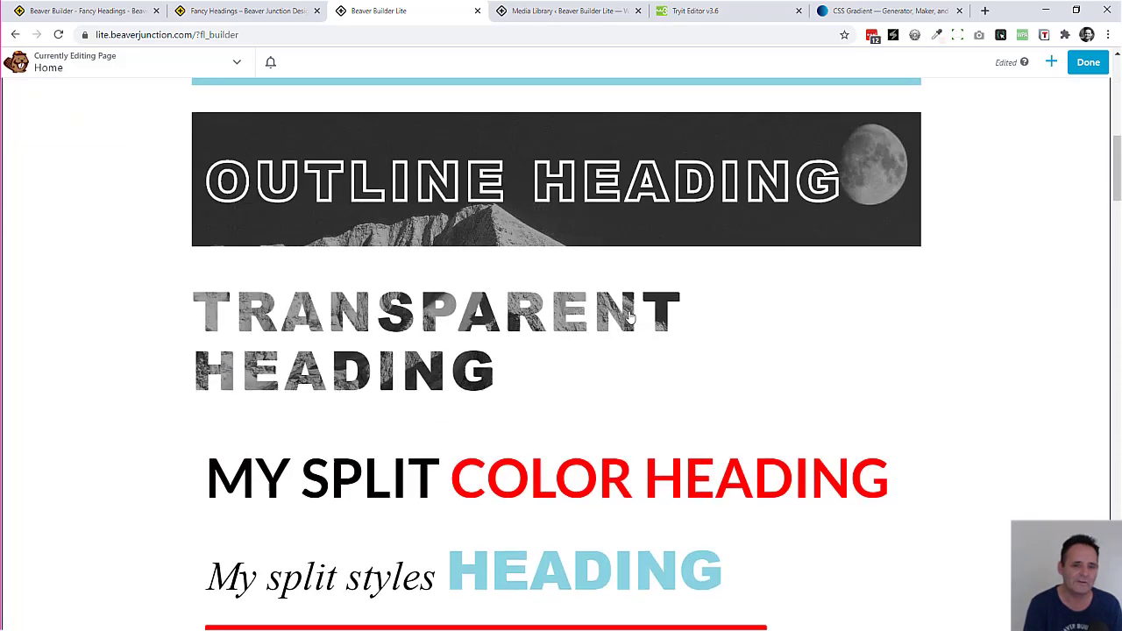
{"action": "scroll", "coordinate": [630, 318], "scroll_direction": "down", "scroll_amount": 4}
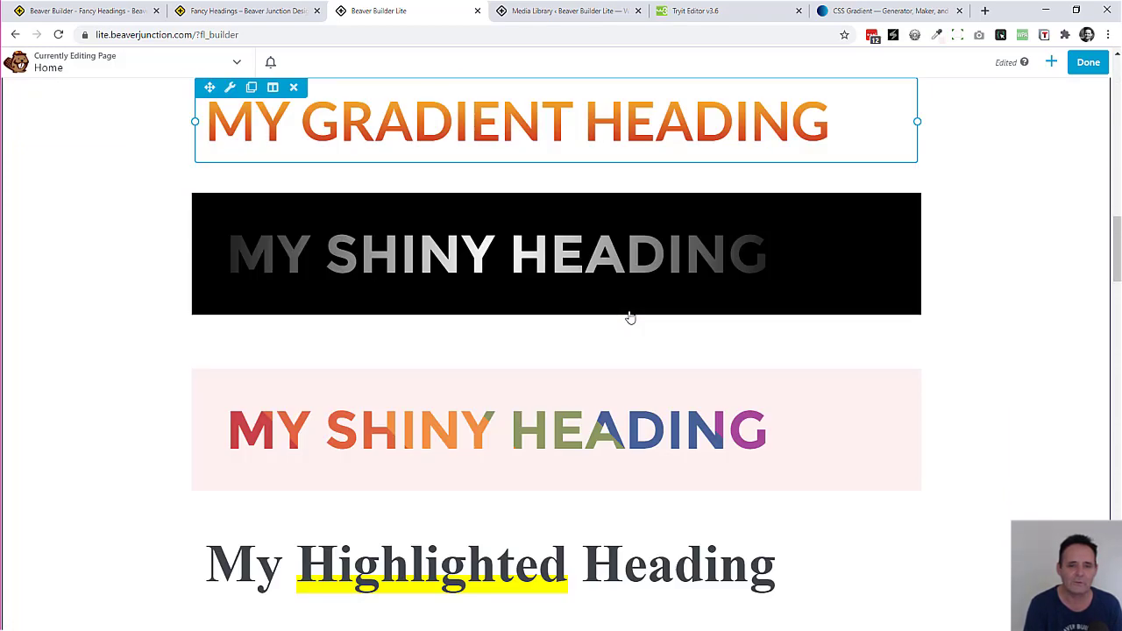
{"action": "scroll", "coordinate": [630, 317], "scroll_direction": "down", "scroll_amount": 5}
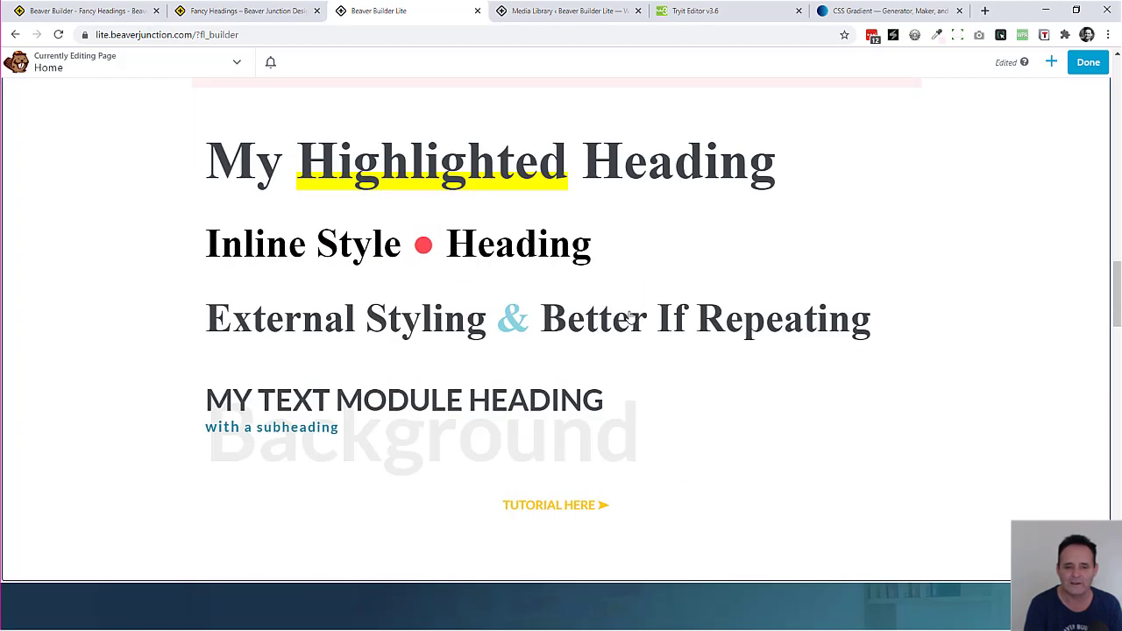
{"action": "scroll", "coordinate": [626, 316], "scroll_direction": "up", "scroll_amount": 9}
{"action": "scroll", "coordinate": [627, 315], "scroll_direction": "up", "scroll_amount": 10}
{"action": "scroll", "coordinate": [626, 316], "scroll_direction": "up", "scroll_amount": 2}
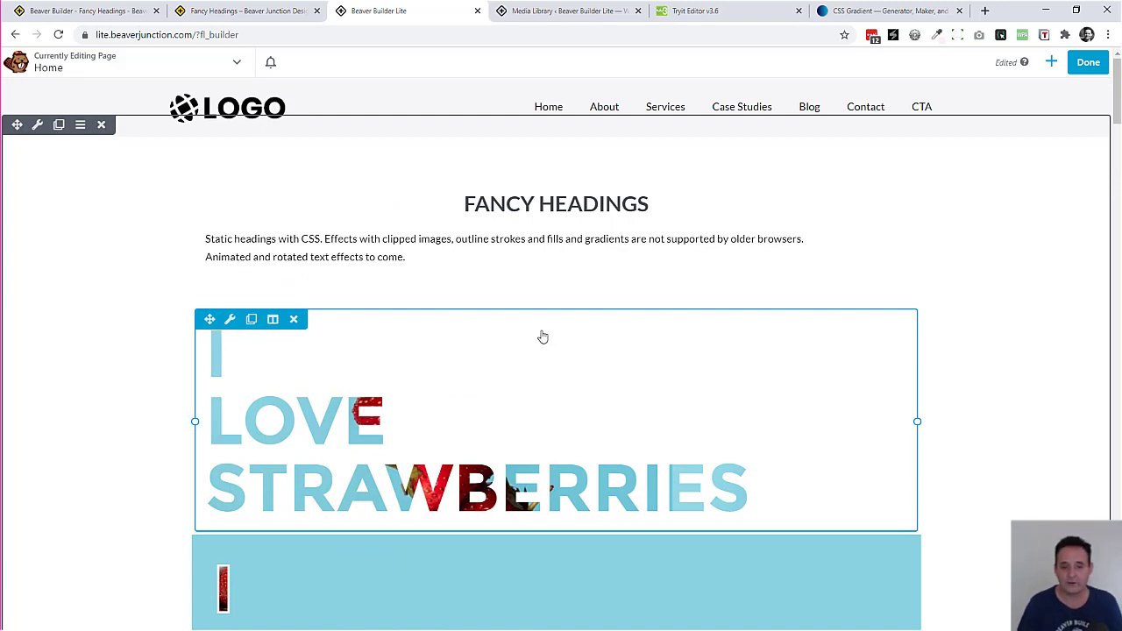
{"action": "scroll", "coordinate": [648, 360], "scroll_direction": "down", "scroll_amount": 1}
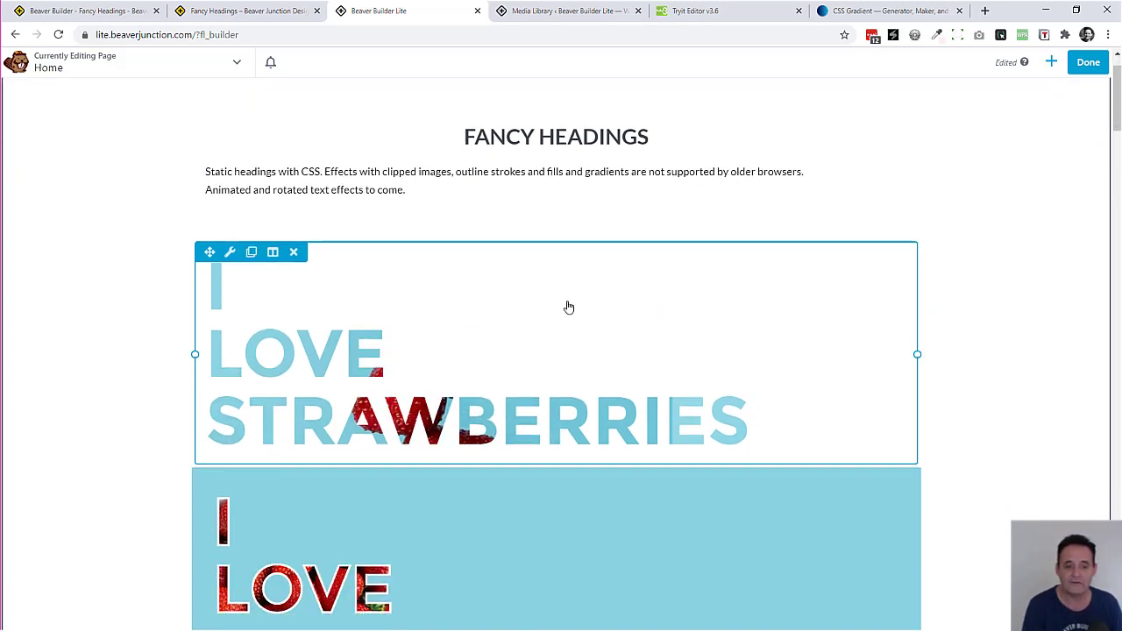
{"action": "left_click", "coordinate": [534, 351]}
{"action": "scroll", "coordinate": [585, 359], "scroll_direction": "down", "scroll_amount": 1}
{"action": "scroll", "coordinate": [585, 359], "scroll_direction": "down", "scroll_amount": 6}
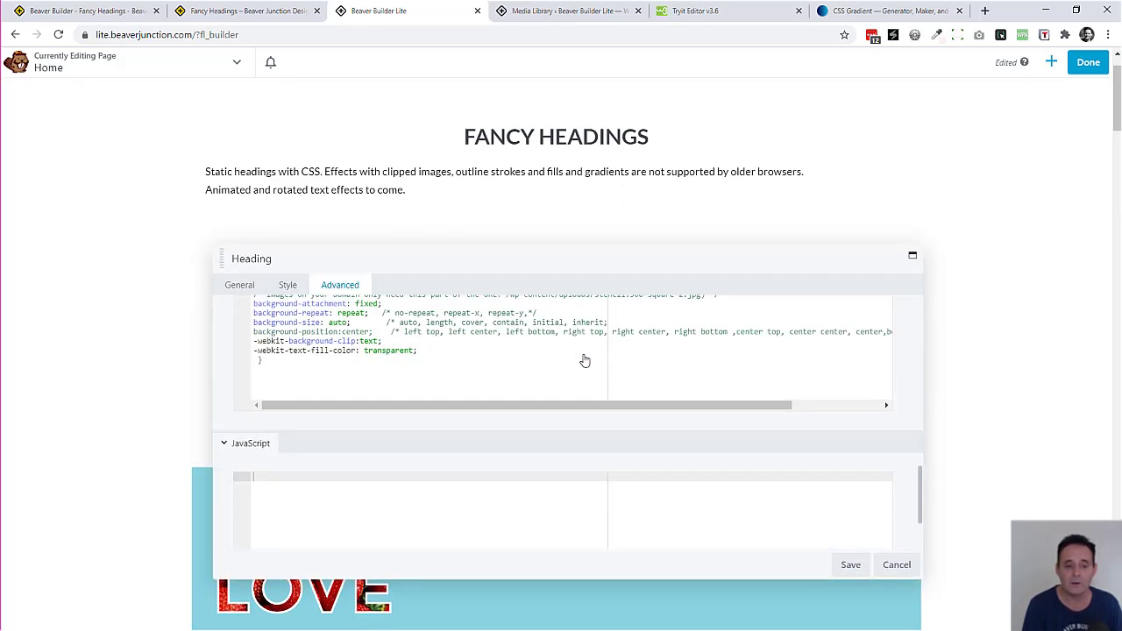
{"action": "scroll", "coordinate": [585, 359], "scroll_direction": "up", "scroll_amount": 2}
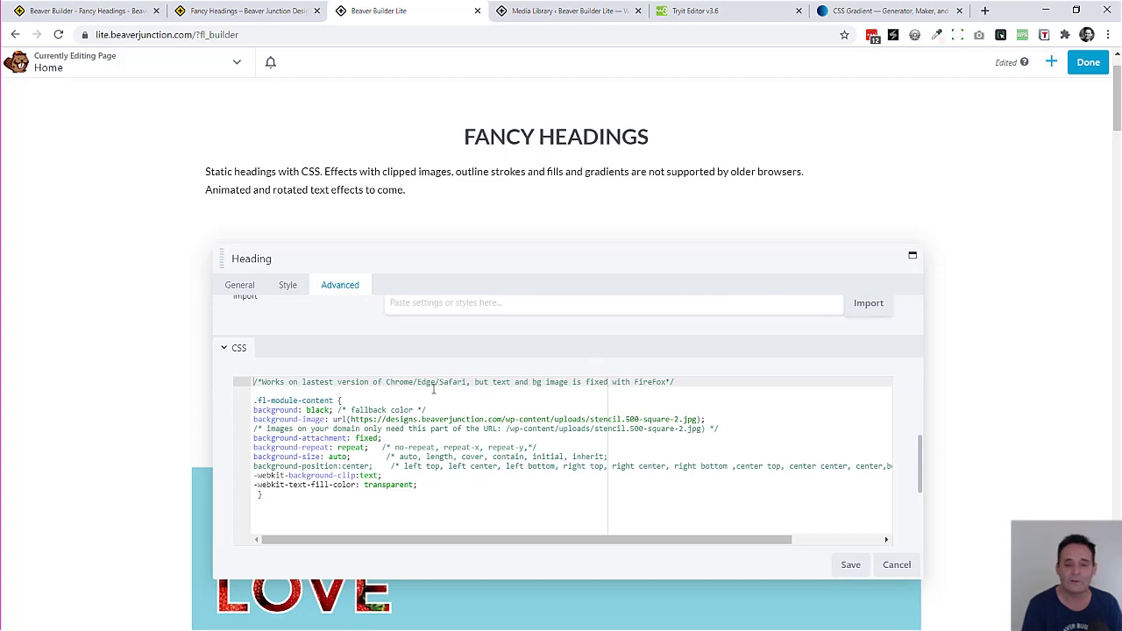
{"action": "left_click", "coordinate": [259, 402]}
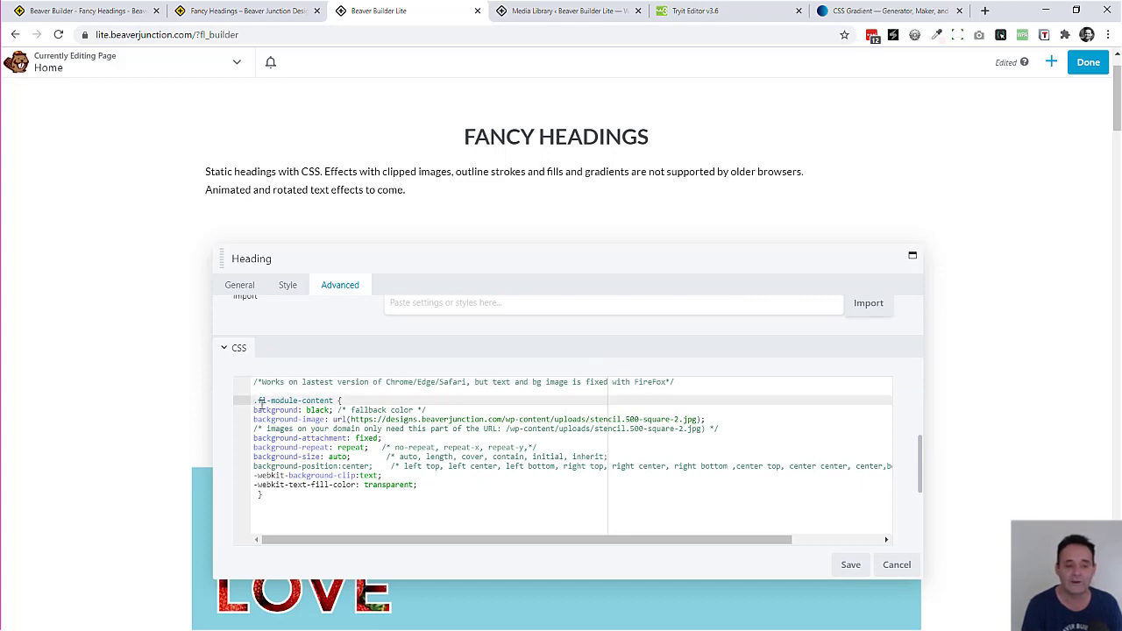
{"action": "scroll", "coordinate": [422, 350], "scroll_direction": "up", "scroll_amount": 2}
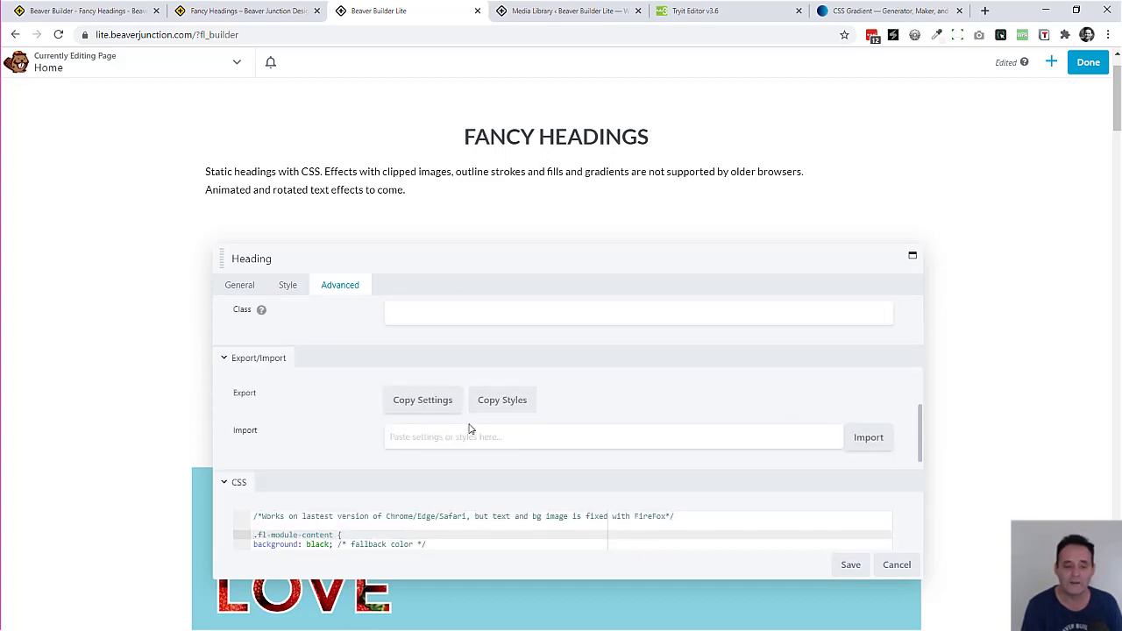
{"action": "scroll", "coordinate": [456, 420], "scroll_direction": "up", "scroll_amount": 2}
{"action": "left_click", "coordinate": [431, 447]}
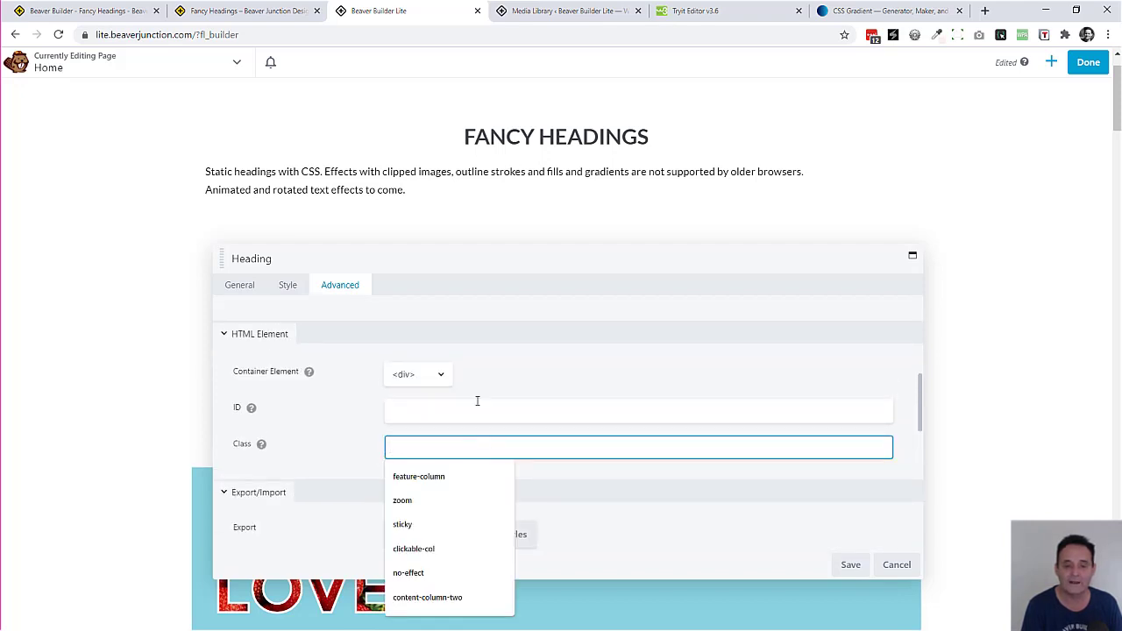
{"action": "left_click_drag", "start_coordinate": [488, 254], "coordinate": [482, 189]}
{"action": "left_click", "coordinate": [632, 455]}
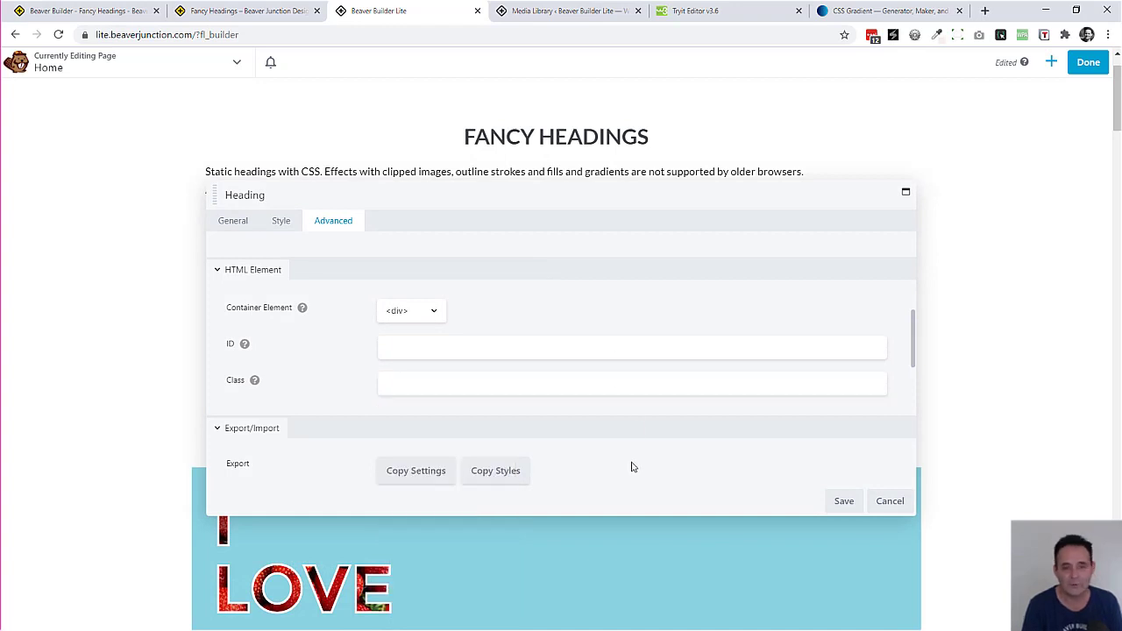
{"action": "scroll", "coordinate": [590, 413], "scroll_direction": "down", "scroll_amount": 3}
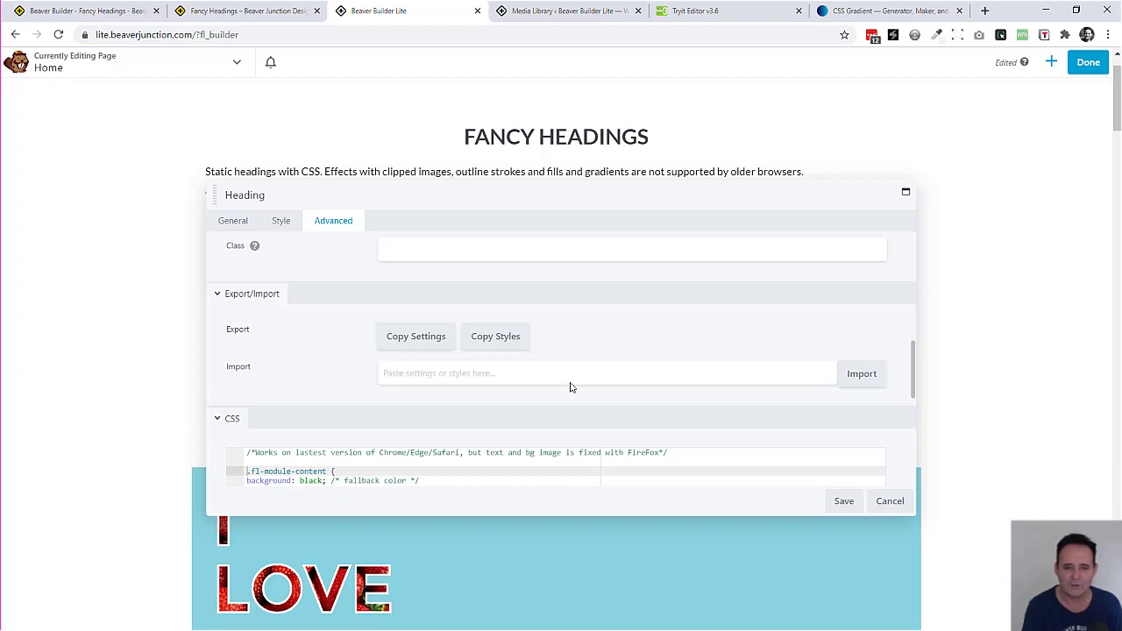
{"action": "scroll", "coordinate": [573, 380], "scroll_direction": "down", "scroll_amount": 3}
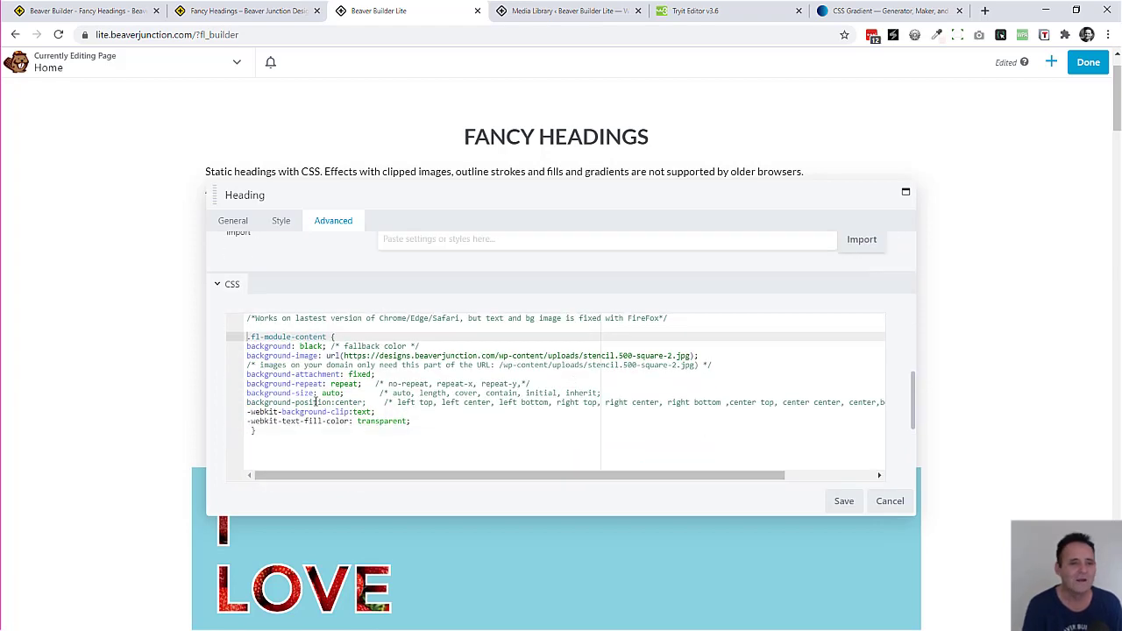
{"action": "left_click_drag", "start_coordinate": [461, 194], "coordinate": [444, 243]}
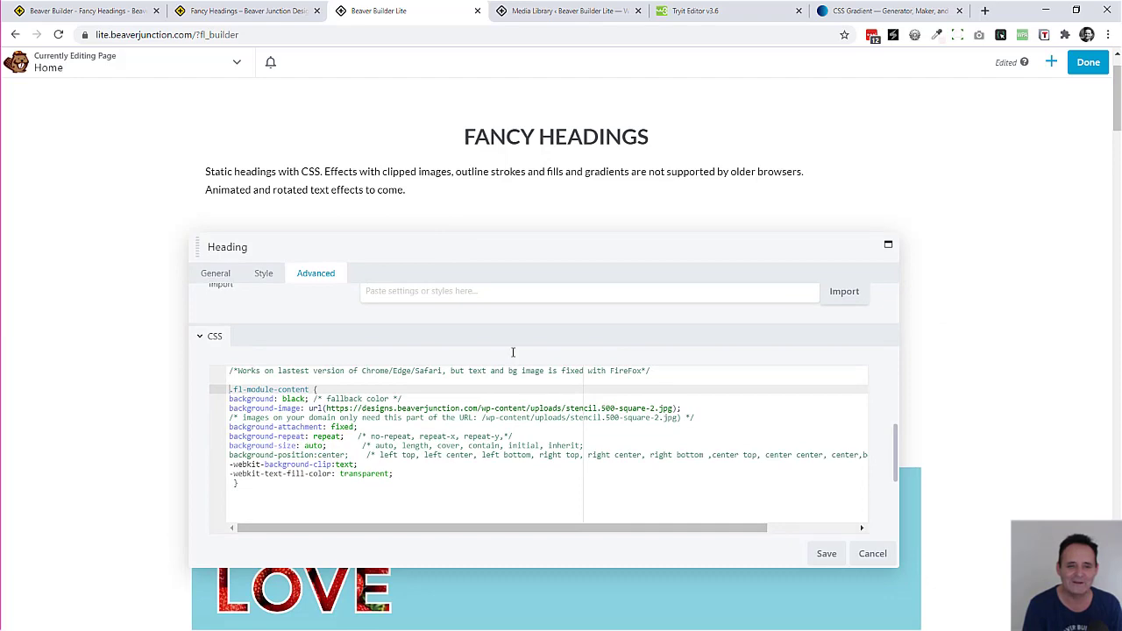
{"action": "mouse_move", "coordinate": [513, 255]}
{"action": "left_mouse_down"}
{"action": "mouse_move", "coordinate": [531, 245]}
{"action": "mouse_move", "coordinate": [523, 383]}
{"action": "mouse_move", "coordinate": [515, 242]}
{"action": "left_mouse_up"}
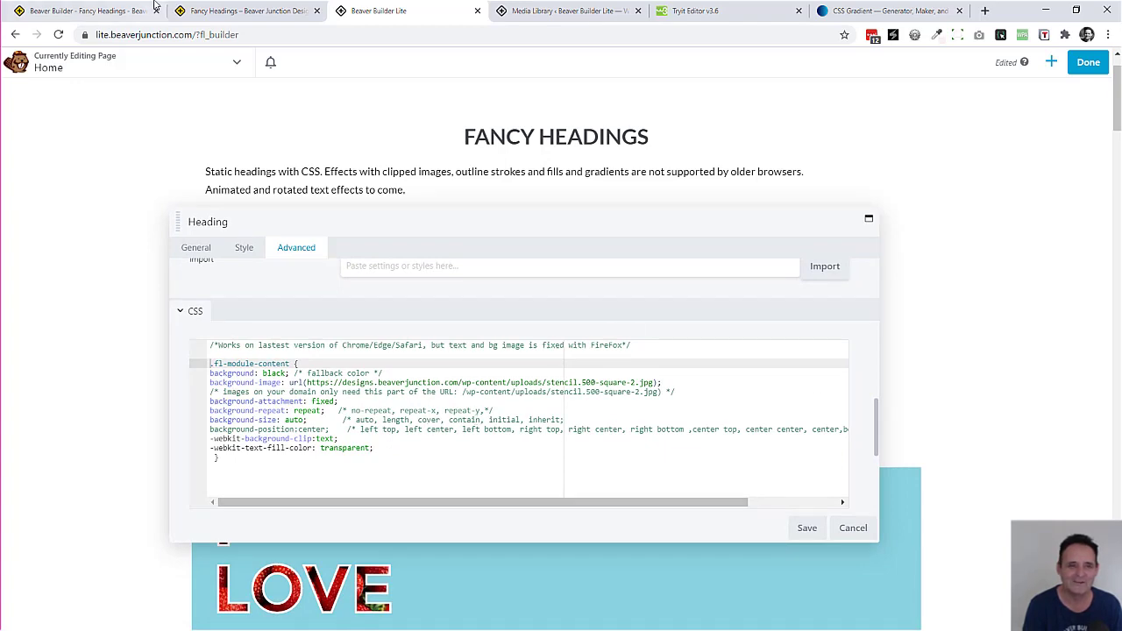
Show the live Fancy Headings demo scrolled to the I LOVE STRAWBERRIES headings
{"action": "left_click", "coordinate": [242, 10]}
{"action": "scroll", "coordinate": [429, 245], "scroll_direction": "up", "scroll_amount": 2}
{"action": "scroll", "coordinate": [429, 245], "scroll_direction": "up", "scroll_amount": 10}
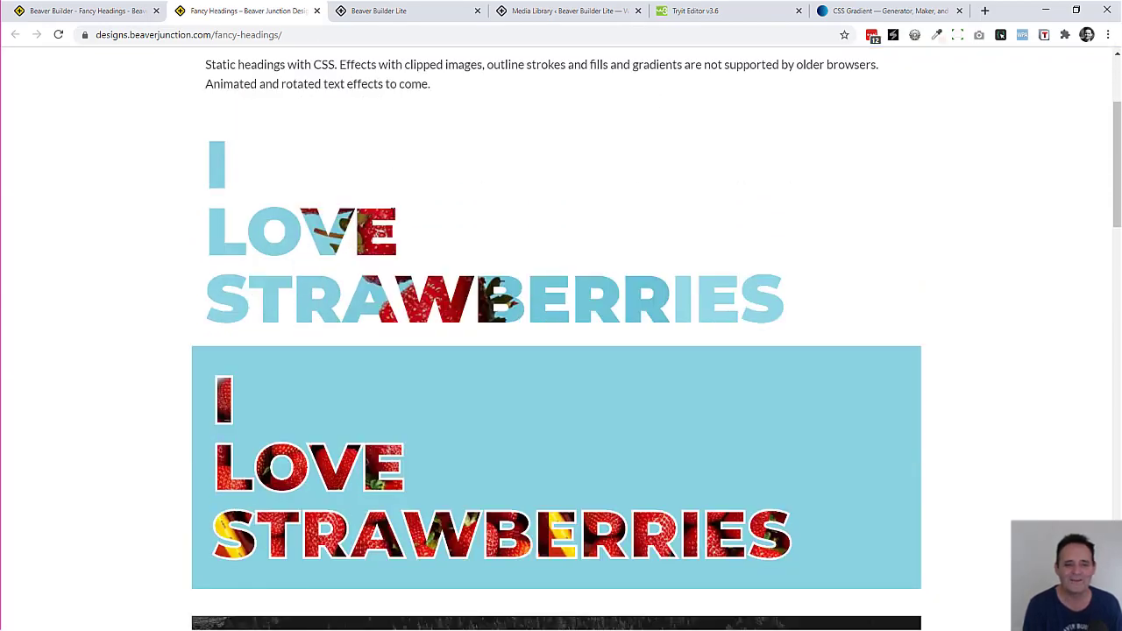
{"action": "mouse_move", "coordinate": [1113, 175]}
{"action": "left_mouse_down"}
{"action": "mouse_move", "coordinate": [1111, 204]}
{"action": "mouse_move", "coordinate": [1107, 167]}
{"action": "mouse_move", "coordinate": [1111, 200]}
{"action": "mouse_move", "coordinate": [1110, 185]}
{"action": "left_mouse_up"}
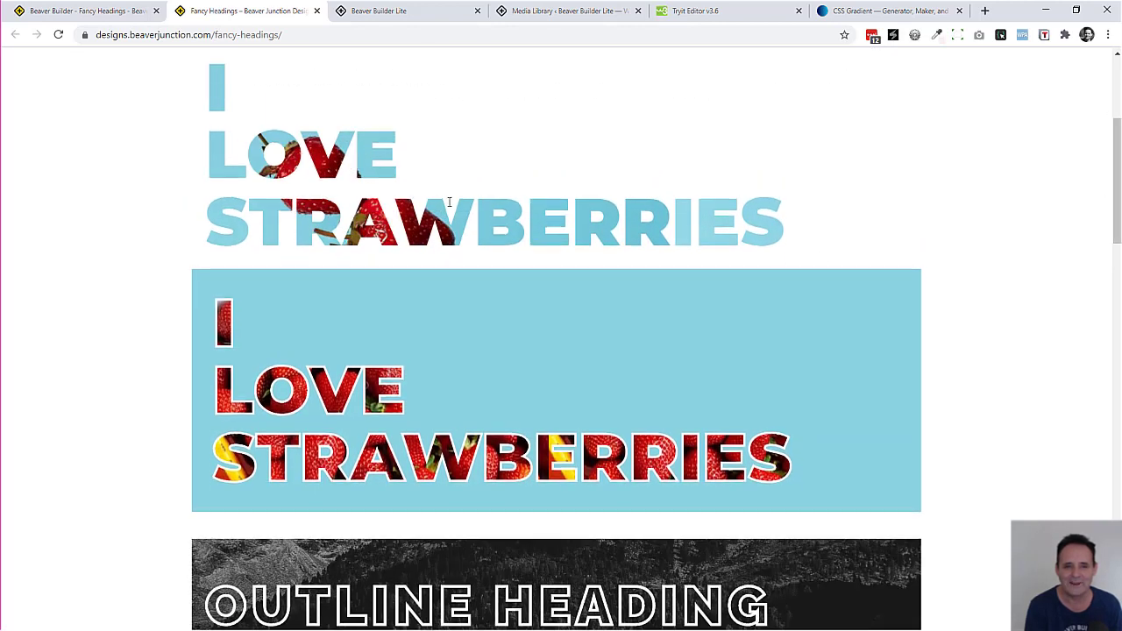
{"action": "scroll", "coordinate": [447, 210], "scroll_direction": "up", "scroll_amount": 2}
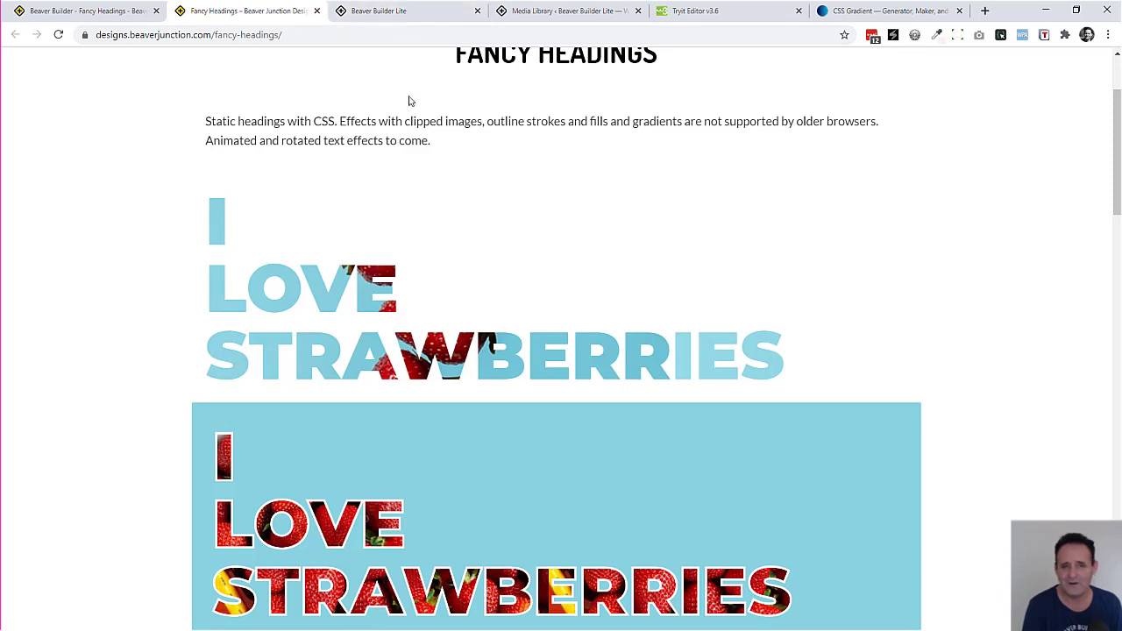
Delete the strawberry image URL inside url() in the top heading's CSS
{"action": "left_click", "coordinate": [398, 10]}
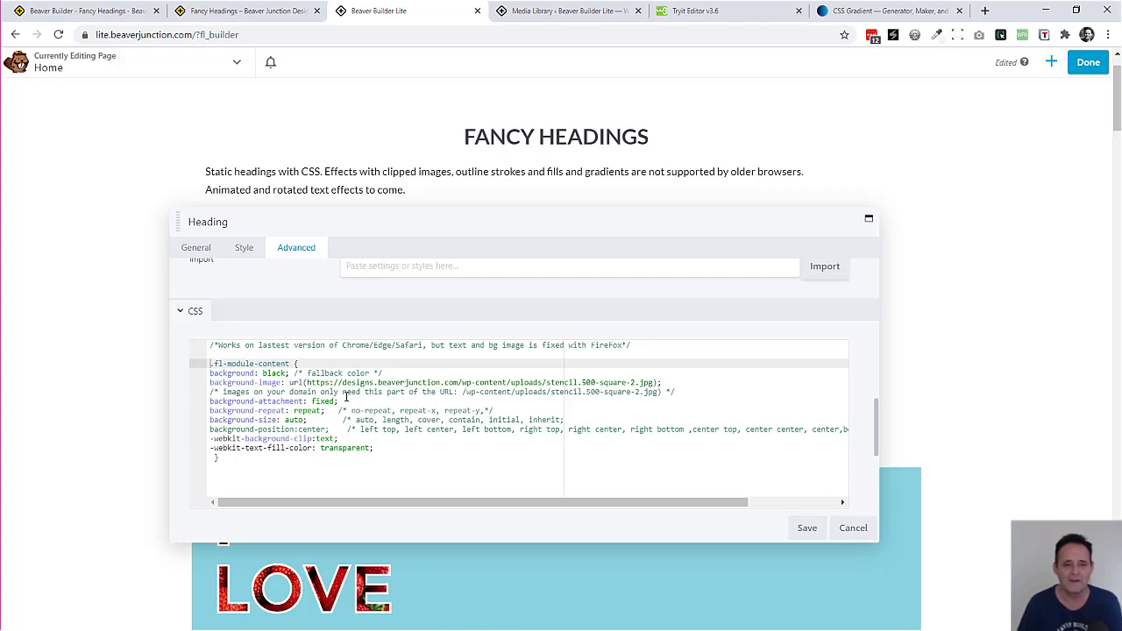
{"action": "left_click_drag", "start_coordinate": [473, 228], "coordinate": [506, 166]}
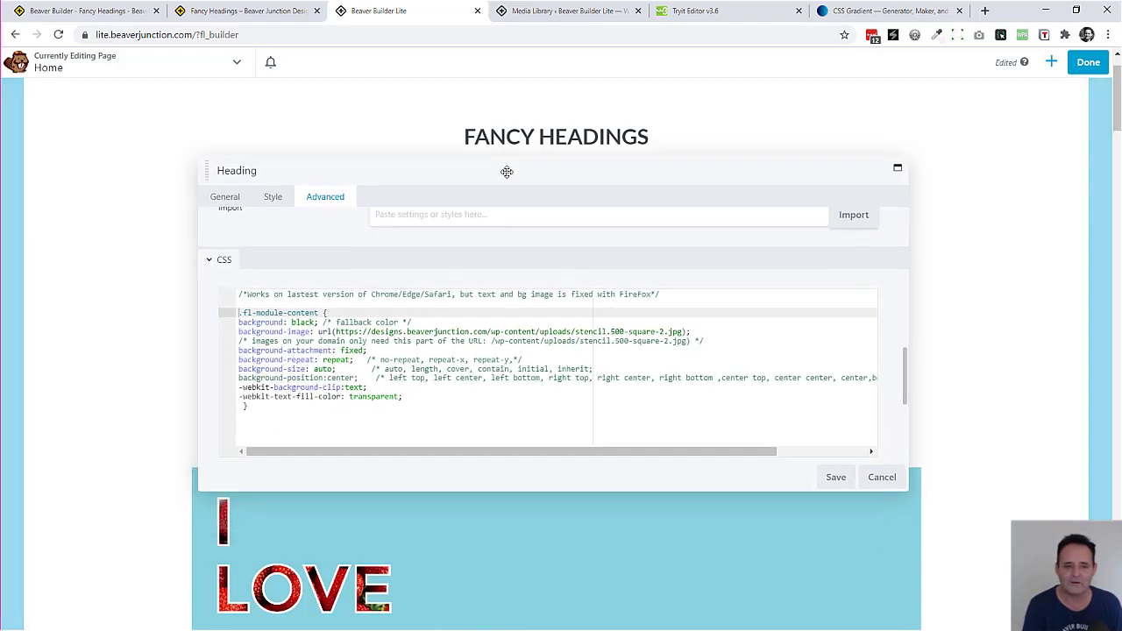
{"action": "scroll", "coordinate": [164, 395], "scroll_direction": "down", "scroll_amount": 2}
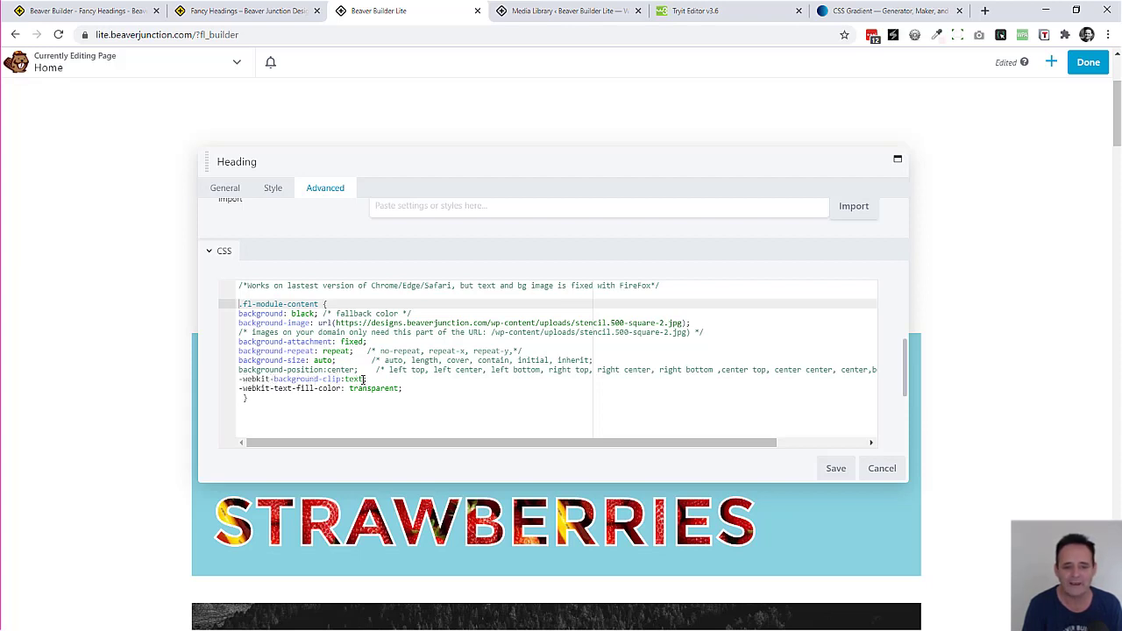
{"action": "mouse_move", "coordinate": [449, 162]}
{"action": "left_mouse_down"}
{"action": "mouse_move", "coordinate": [536, 358]}
{"action": "mouse_move", "coordinate": [465, 166]}
{"action": "mouse_move", "coordinate": [450, 166]}
{"action": "left_mouse_up"}
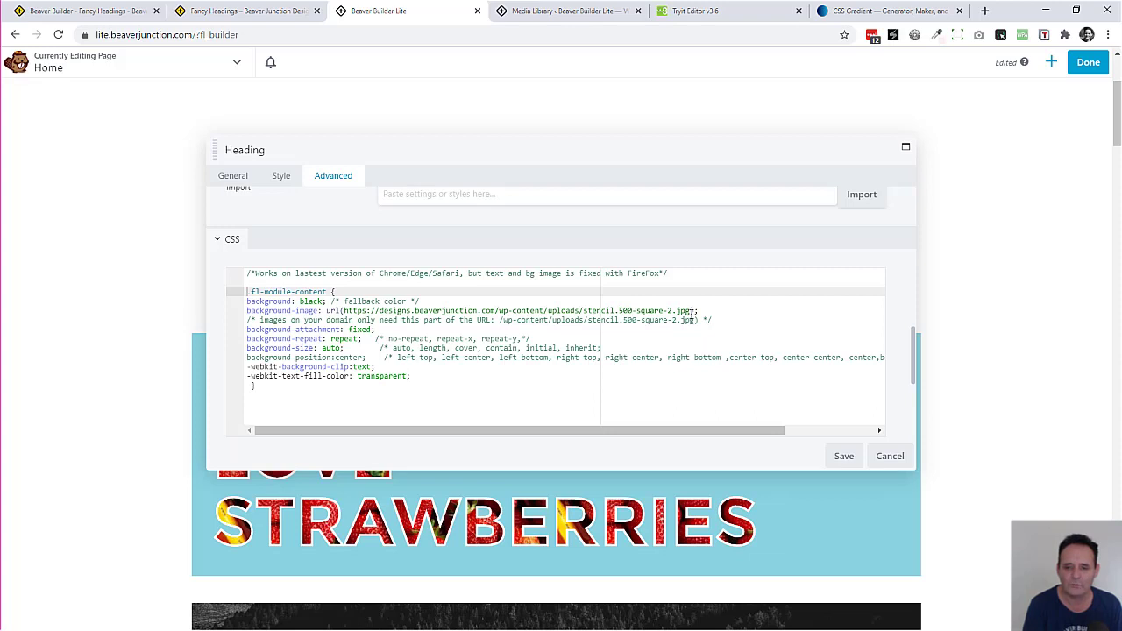
{"action": "left_click_drag", "start_coordinate": [697, 311], "coordinate": [344, 311]}
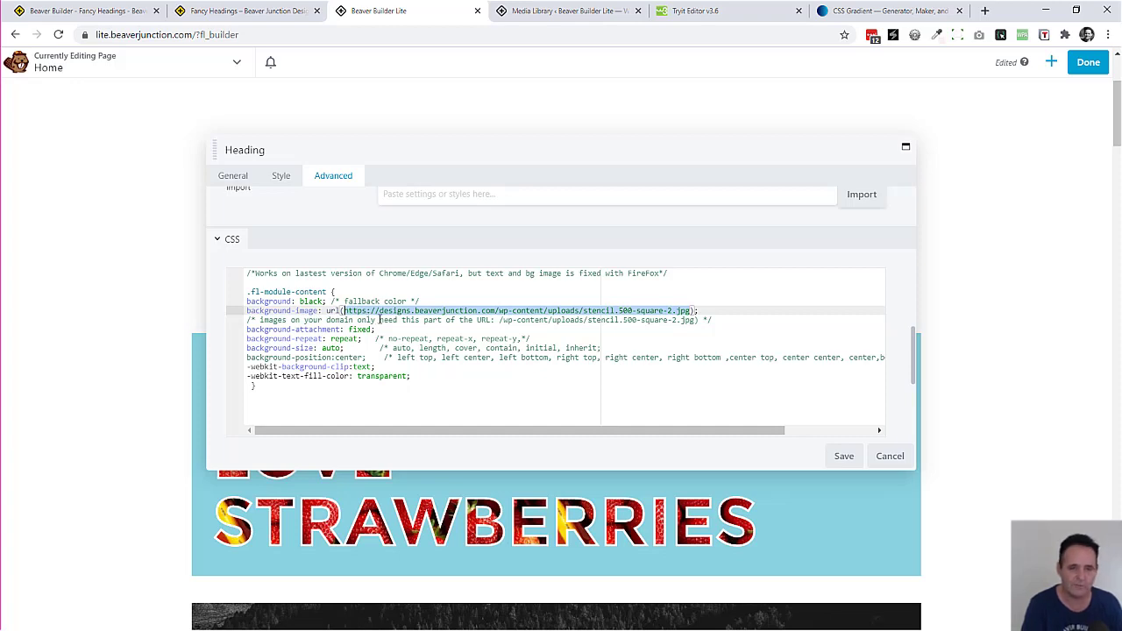
{"action": "key", "text": "Delete"}
Copy the file URL of the stencil.blog-post-image.jpg dessert photo from the Media Library
{"action": "left_click", "coordinate": [428, 347]}
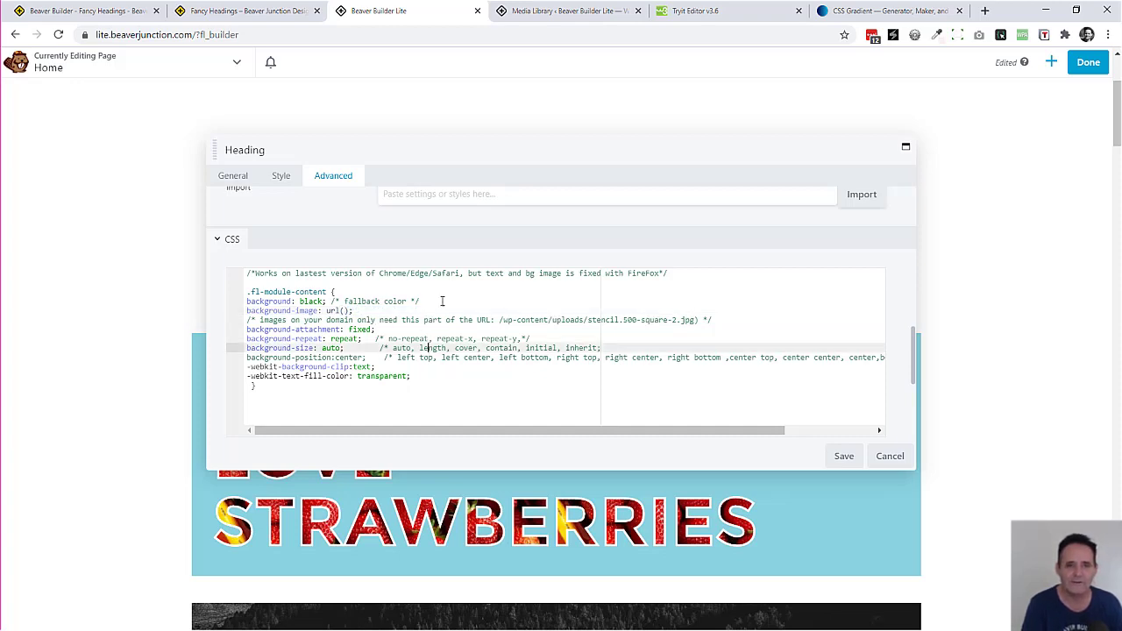
{"action": "left_click", "coordinate": [554, 10]}
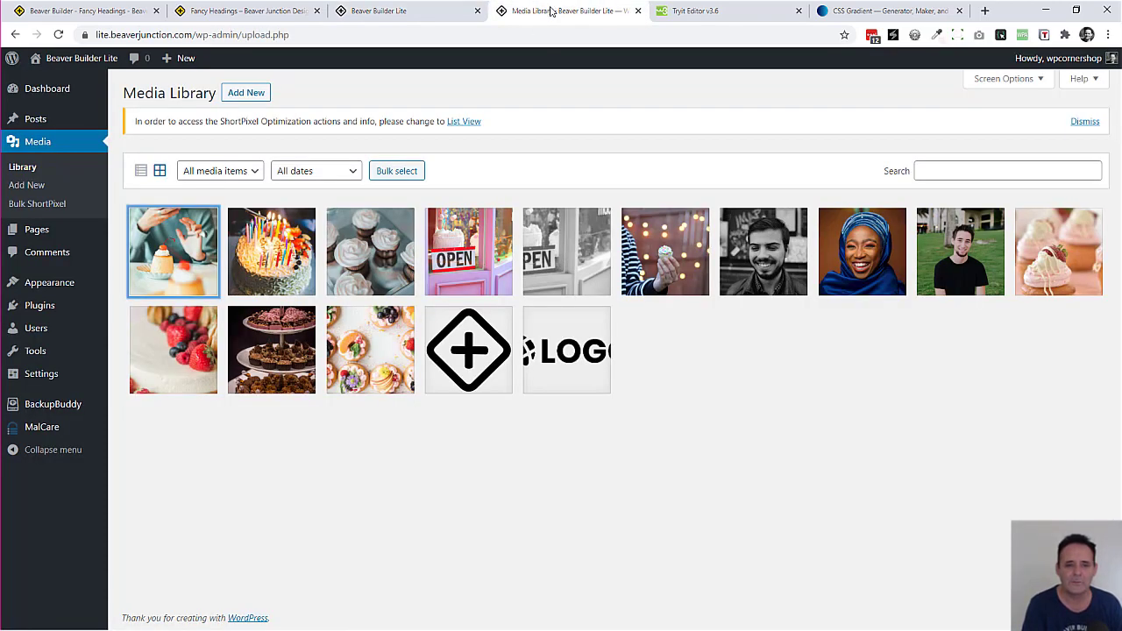
{"action": "left_click", "coordinate": [171, 269]}
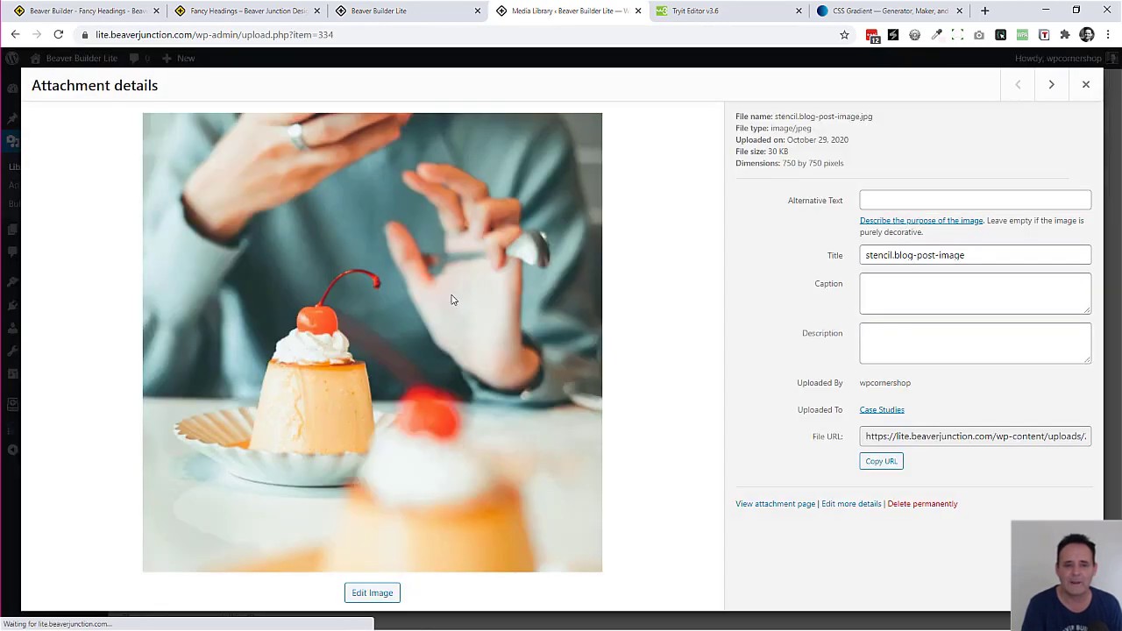
{"action": "left_click", "coordinate": [881, 468]}
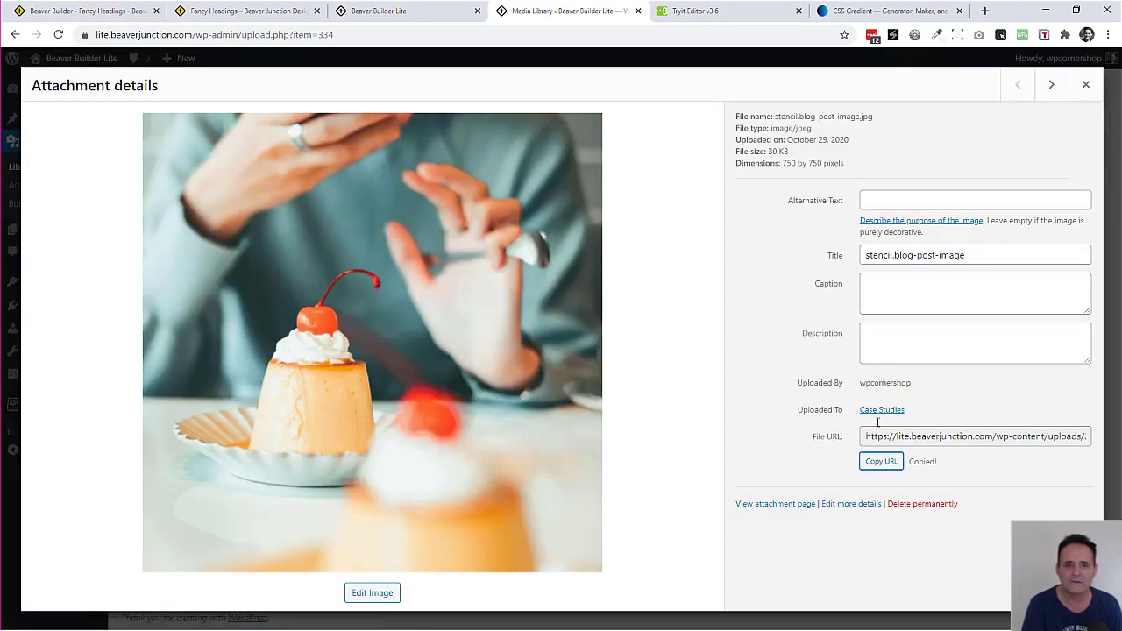
Paste the dessert photo URL into the heading's empty url() and save
{"action": "left_click", "coordinate": [403, 13]}
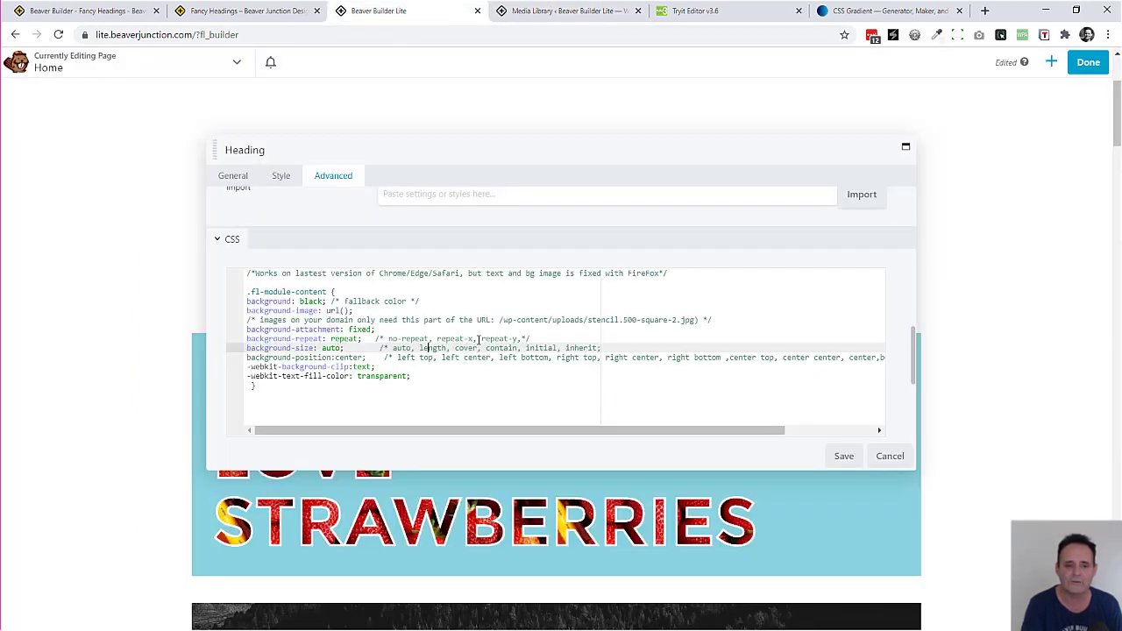
{"action": "double_click", "coordinate": [431, 348]}
{"action": "left_click", "coordinate": [346, 311]}
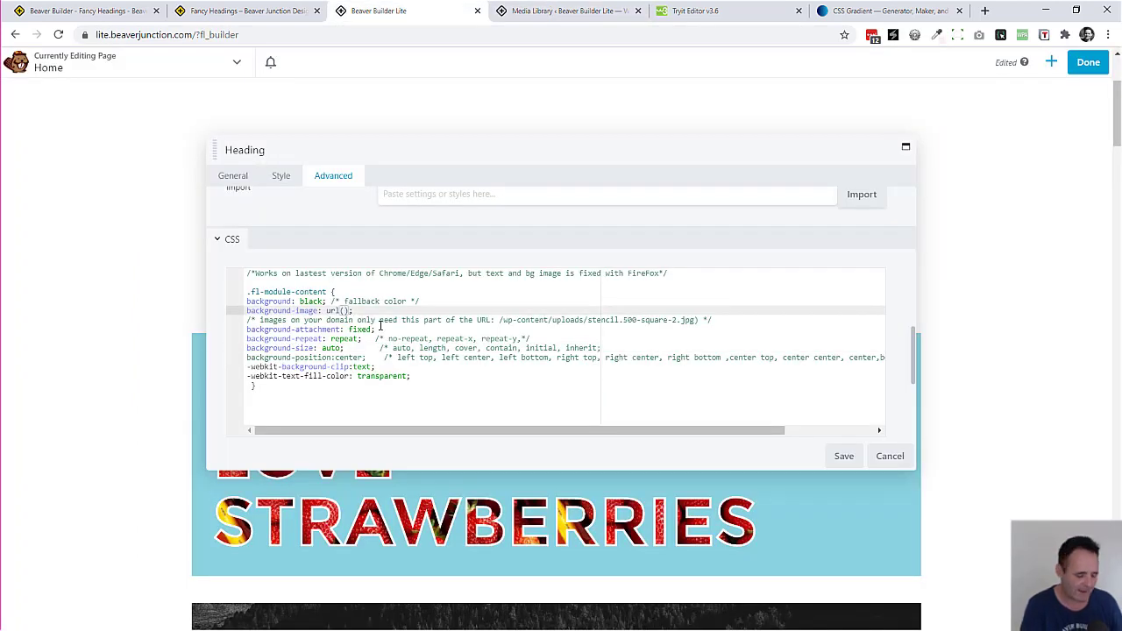
{"action": "key", "text": "ctrl+v"}
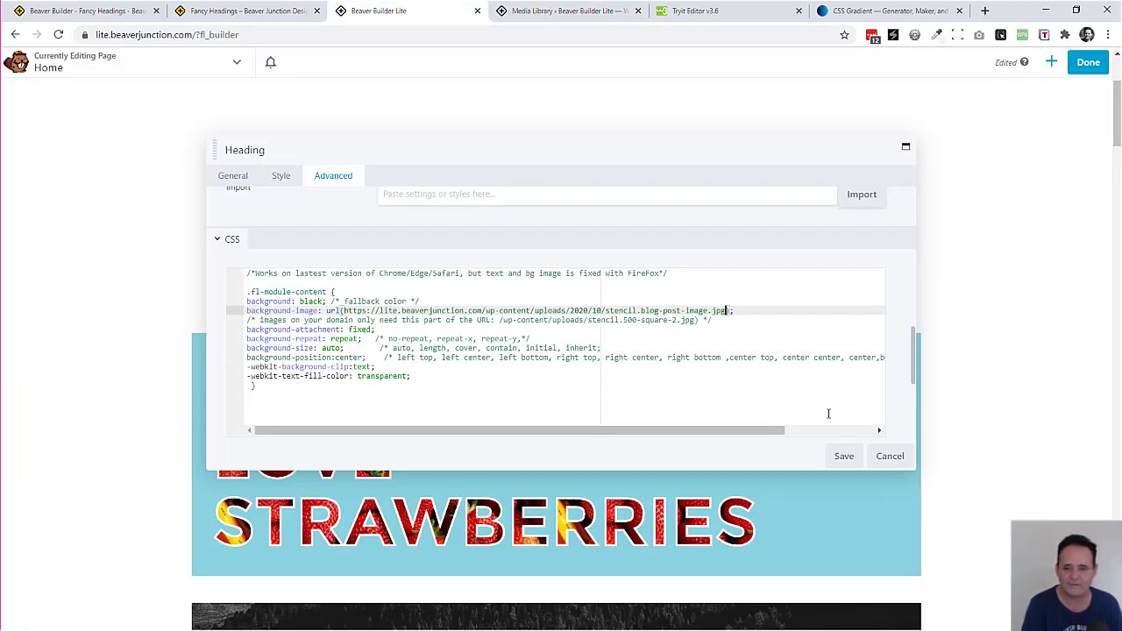
{"action": "left_click", "coordinate": [841, 457]}
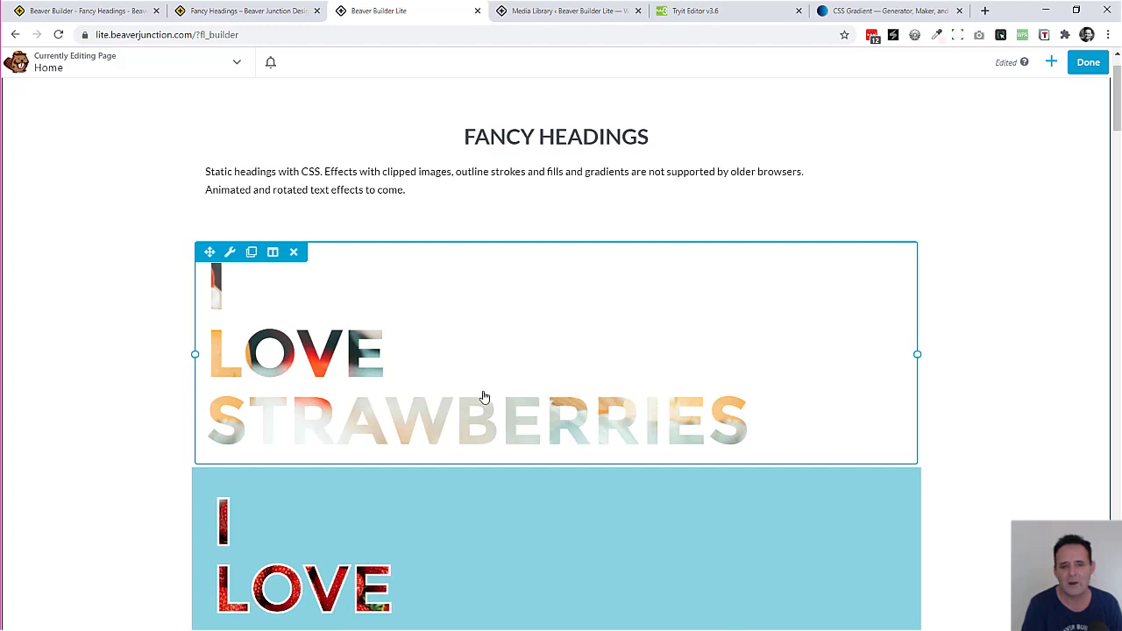
Trim the domain so the URL reads /wp-content/uploads/2020/10/stencil.blog-post-image.jpg, then save
{"action": "left_click", "coordinate": [508, 391]}
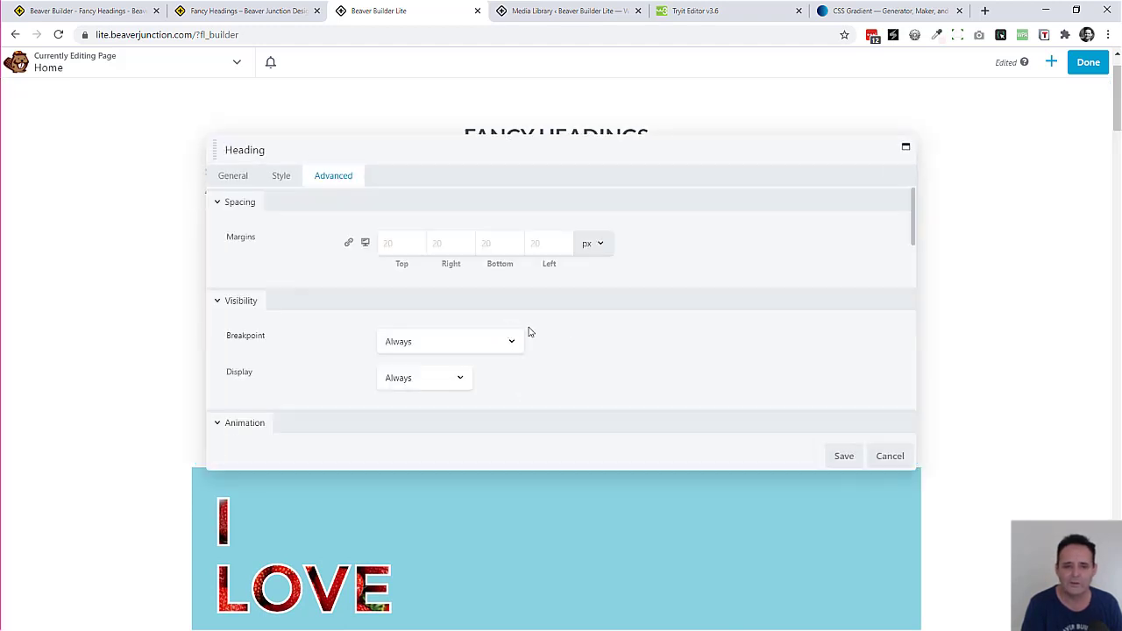
{"action": "scroll", "coordinate": [562, 330], "scroll_direction": "down", "scroll_amount": 3}
{"action": "scroll", "coordinate": [563, 333], "scroll_direction": "down", "scroll_amount": 10}
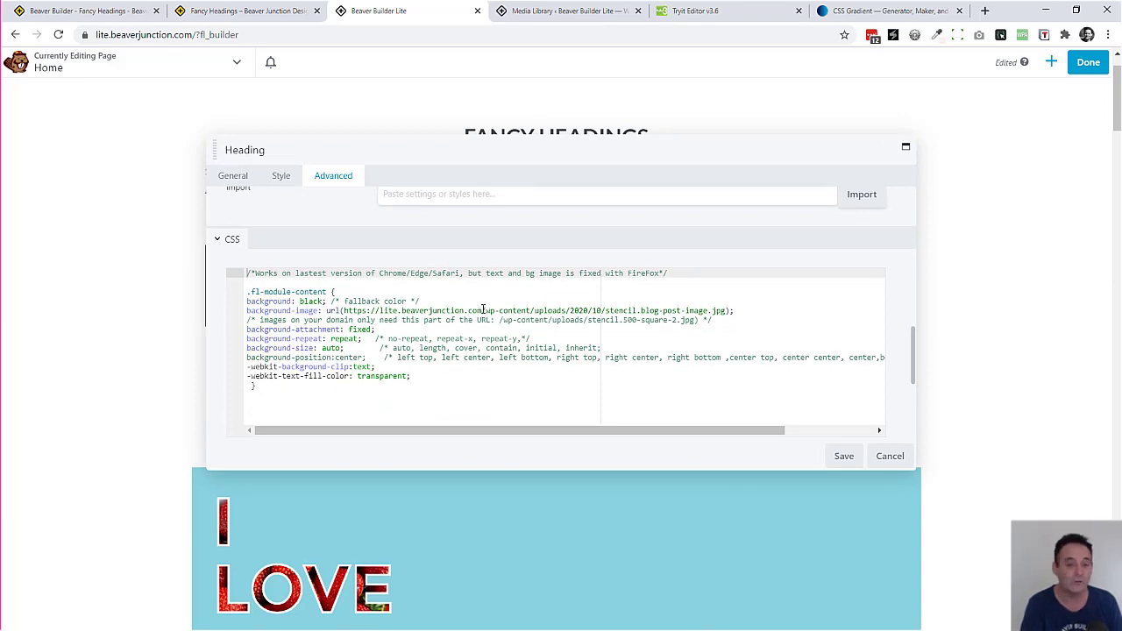
{"action": "left_click_drag", "start_coordinate": [482, 312], "coordinate": [344, 311]}
{"action": "key", "text": "BackSpace"}
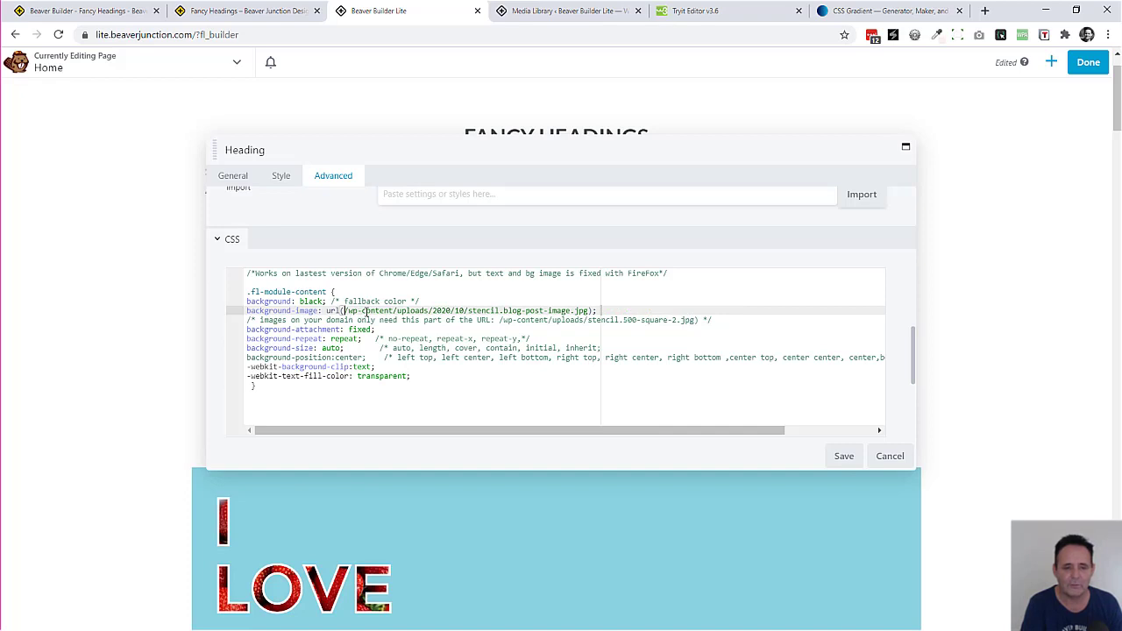
{"action": "left_click", "coordinate": [843, 454]}
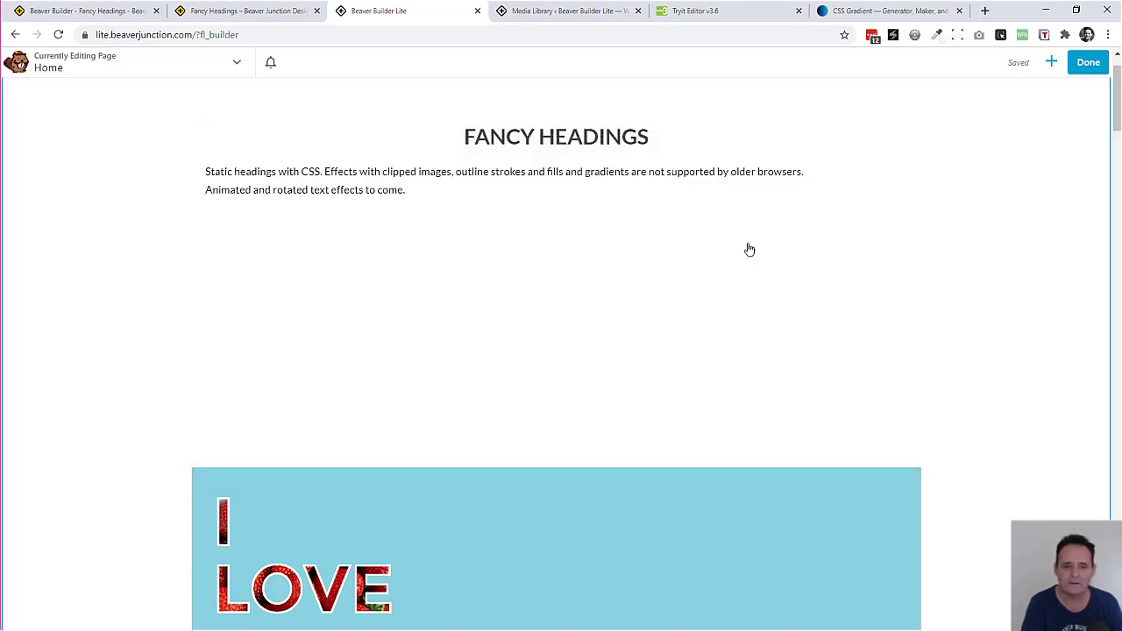
Check the Outline heading's 4px #fff -webkit-text-stroke CSS with transparent fill and save it
{"action": "scroll", "coordinate": [643, 342], "scroll_direction": "down", "scroll_amount": 3}
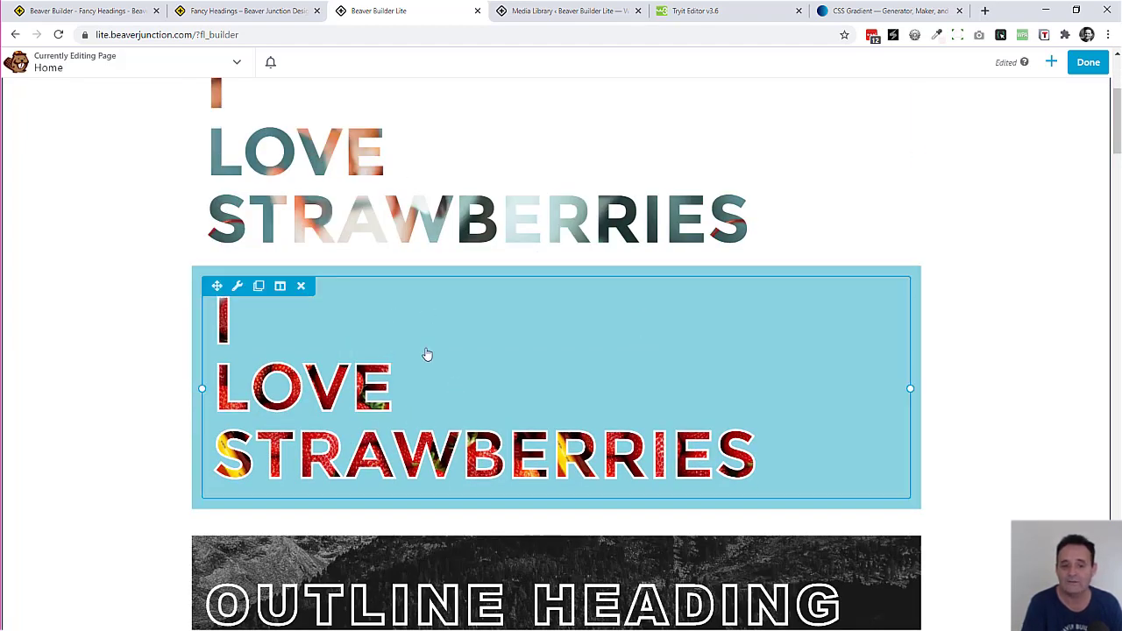
{"action": "scroll", "coordinate": [461, 403], "scroll_direction": "down", "scroll_amount": 5}
{"action": "left_click", "coordinate": [445, 290]}
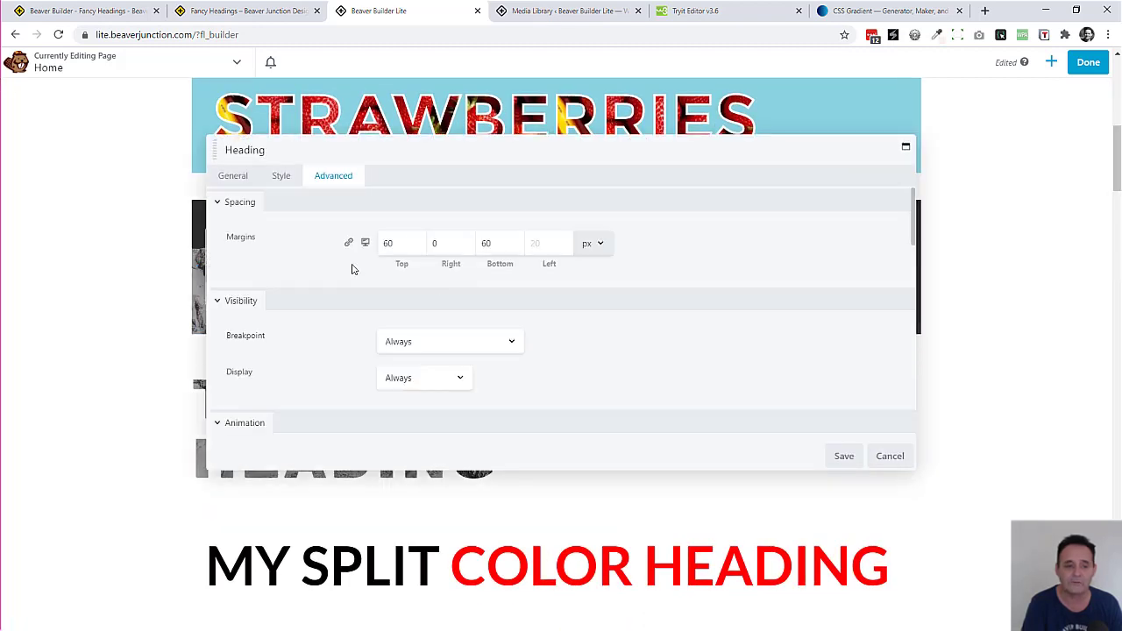
{"action": "scroll", "coordinate": [589, 282], "scroll_direction": "down", "scroll_amount": 8}
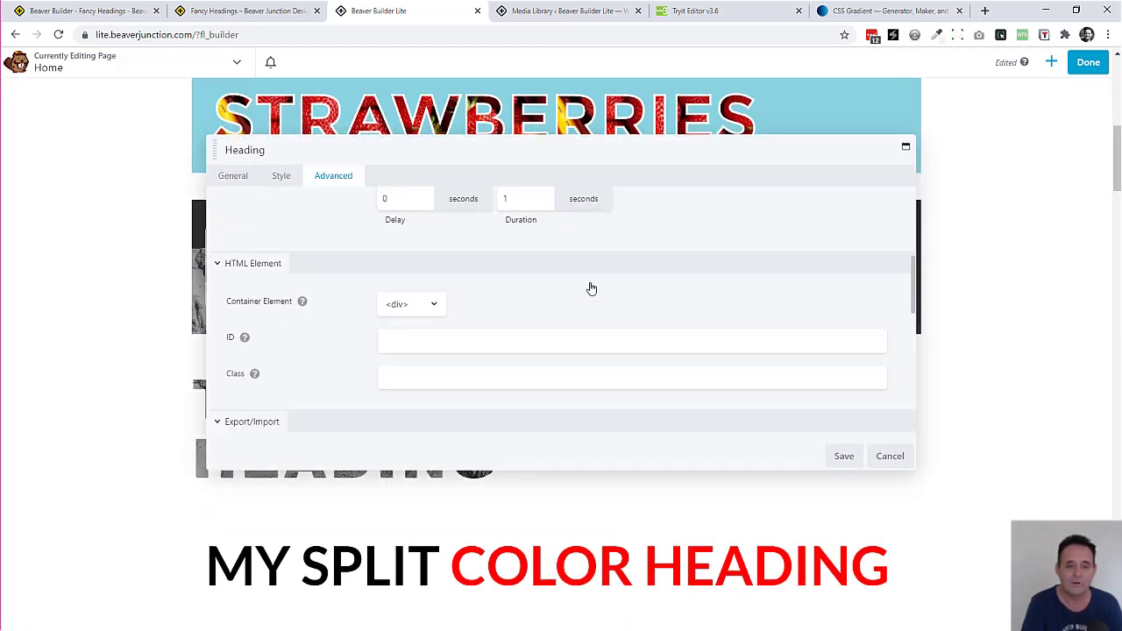
{"action": "scroll", "coordinate": [590, 288], "scroll_direction": "down", "scroll_amount": 1}
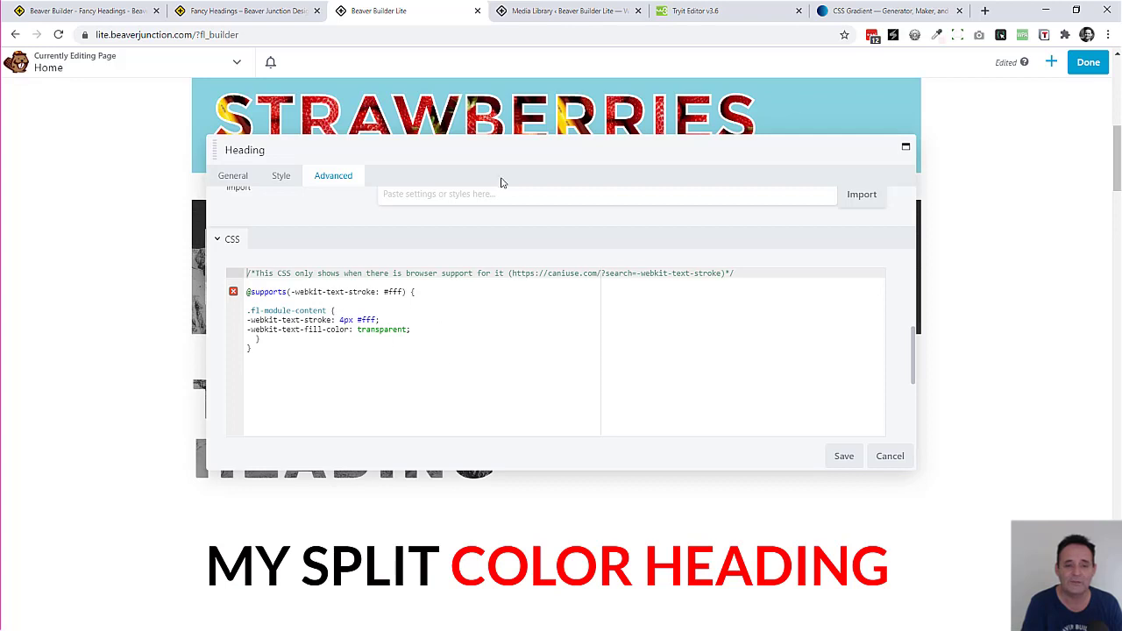
{"action": "left_click_drag", "start_coordinate": [526, 153], "coordinate": [717, 146]}
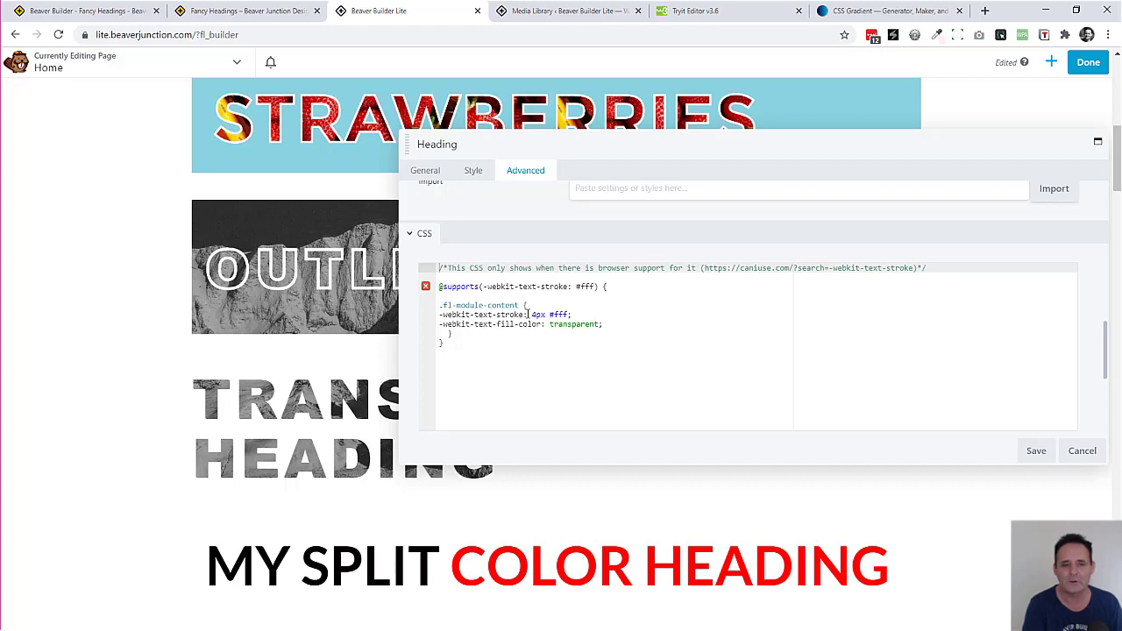
{"action": "mouse_move", "coordinate": [336, 274]}
{"action": "left_click", "coordinate": [1035, 450]}
Review the Transparent heading's mix-blend-mode CSS, then switch to the W3Schools cutout text example
{"action": "left_click", "coordinate": [554, 414]}
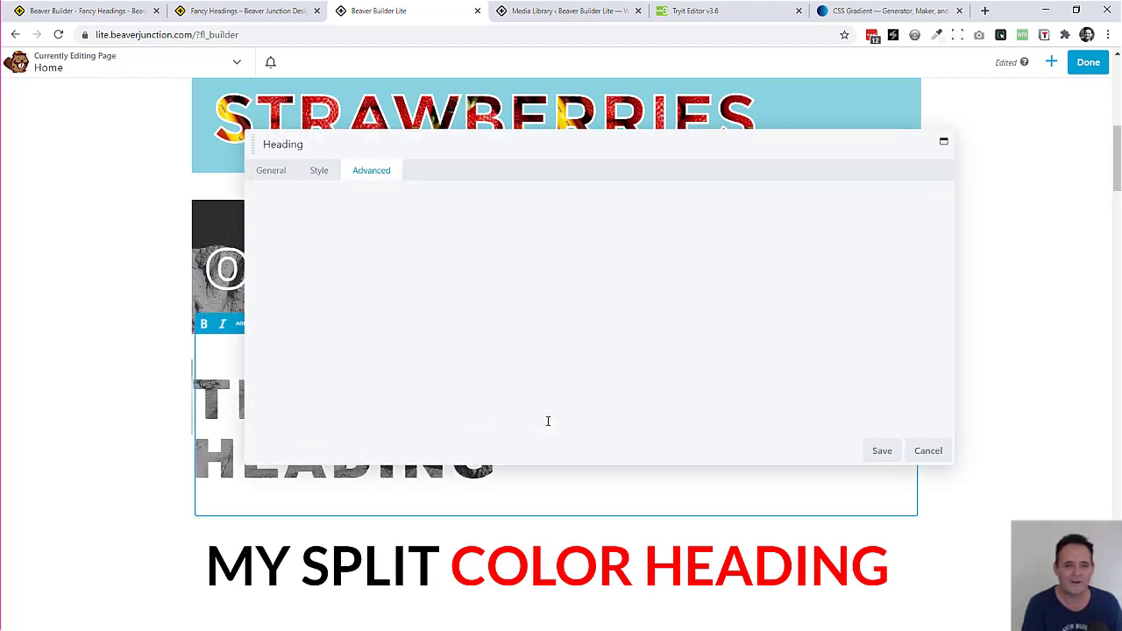
{"action": "scroll", "coordinate": [629, 301], "scroll_direction": "down", "scroll_amount": 1}
{"action": "scroll", "coordinate": [629, 301], "scroll_direction": "down", "scroll_amount": 8}
{"action": "scroll", "coordinate": [629, 301], "scroll_direction": "down", "scroll_amount": 1}
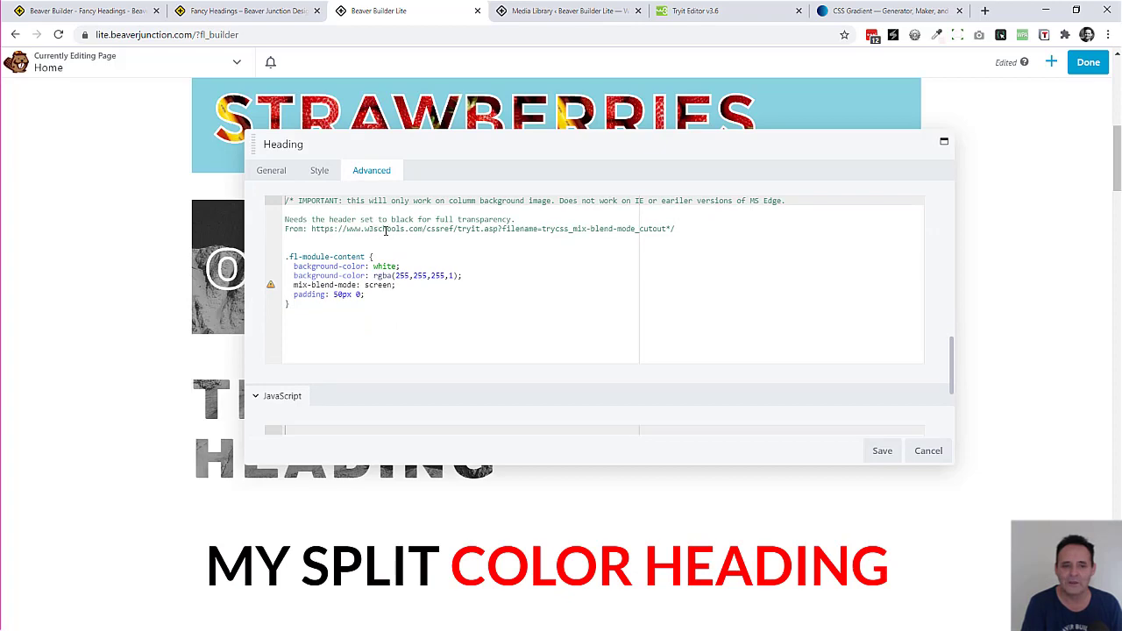
{"action": "left_click", "coordinate": [677, 11]}
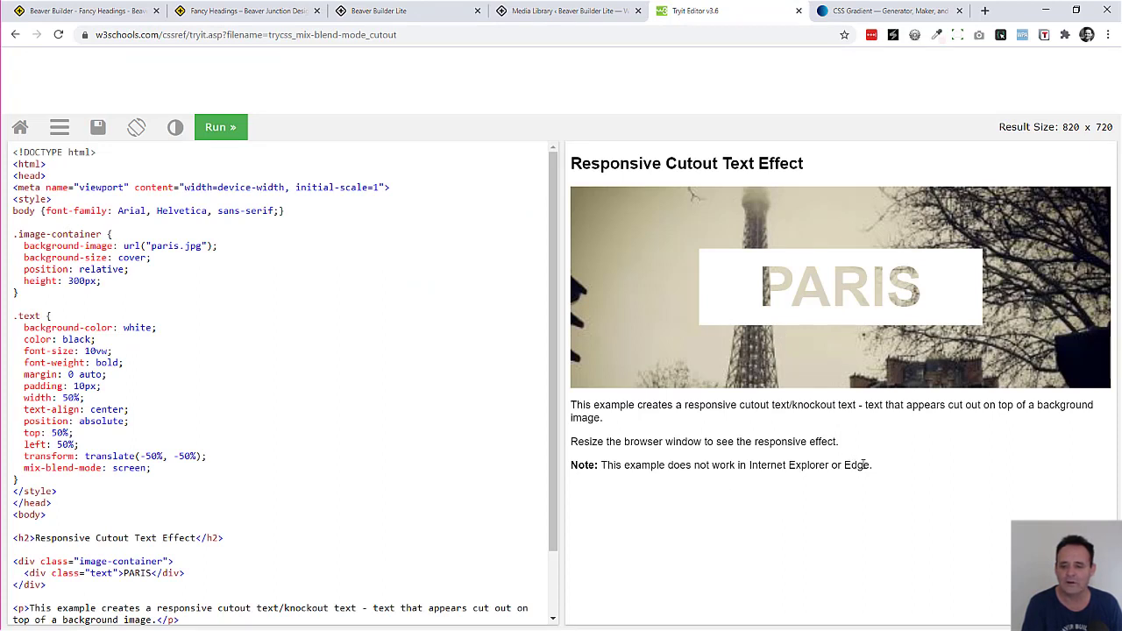
Highlight the Edge support note in the cutout text result, then go back to Beaver Builder
{"action": "left_click_drag", "start_coordinate": [842, 466], "coordinate": [878, 467]}
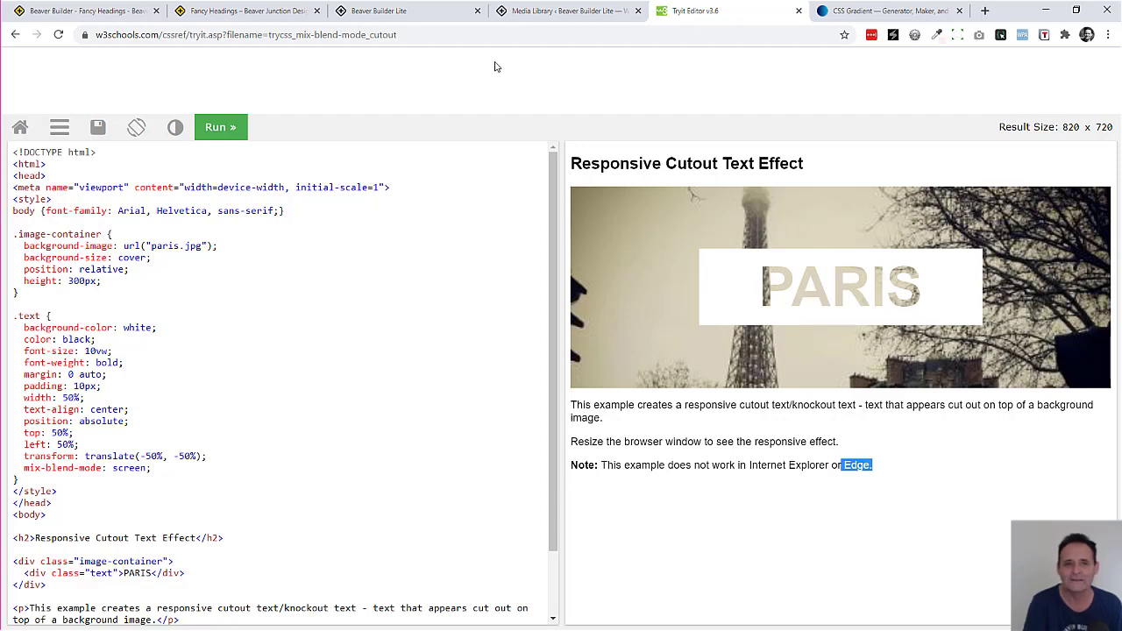
{"action": "left_click", "coordinate": [412, 11]}
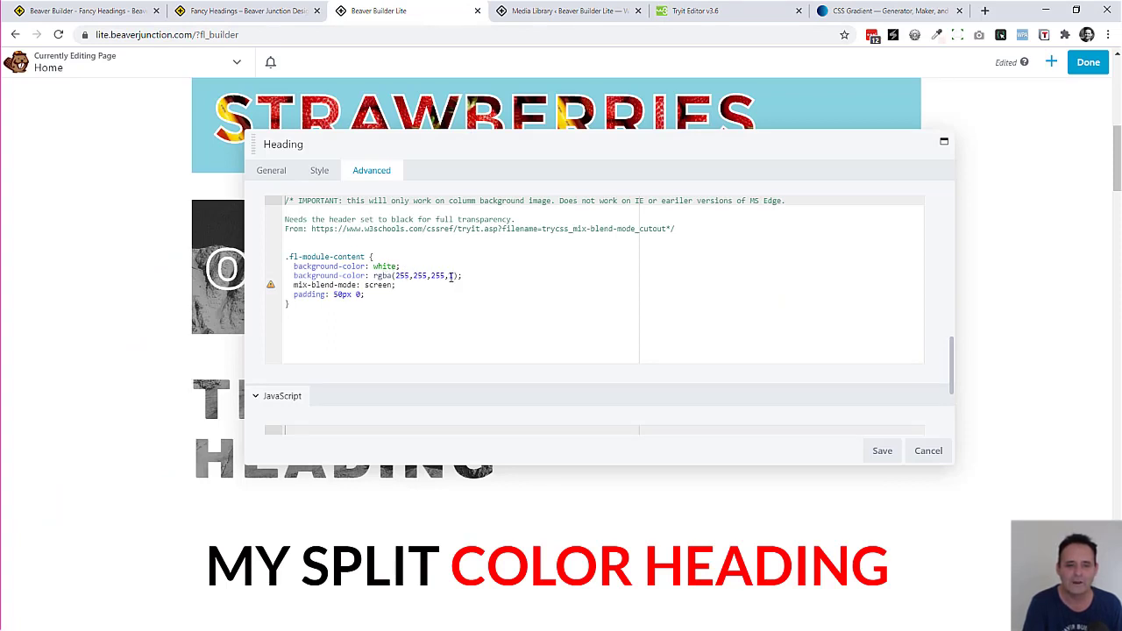
Preview a grey text colour for the Transparent heading, then cancel to keep #000000
{"action": "left_click", "coordinate": [449, 275]}
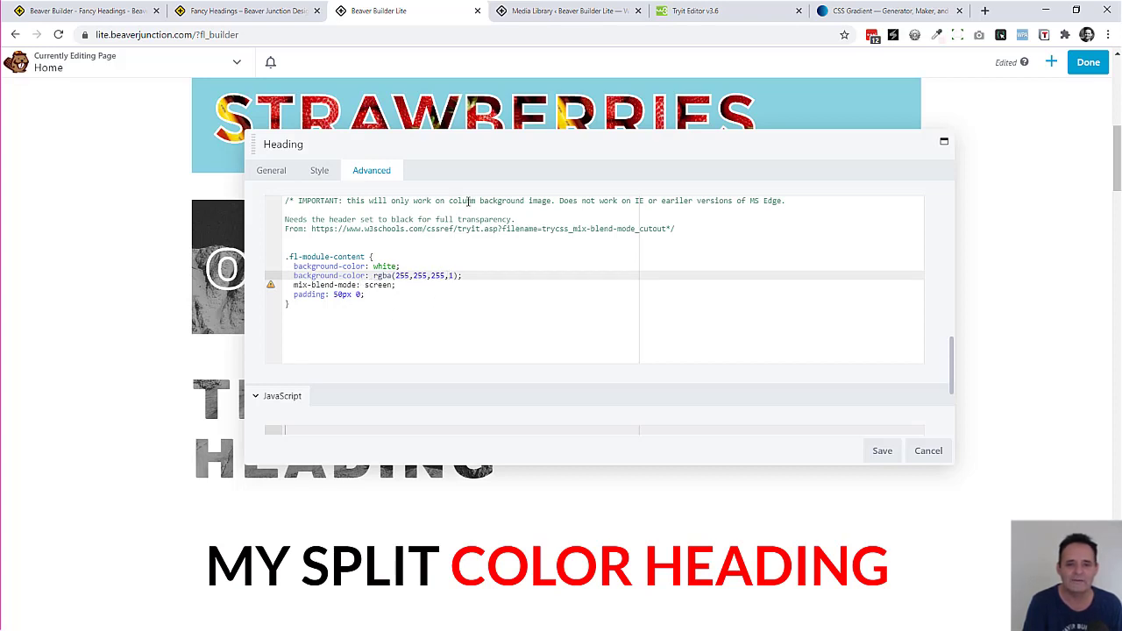
{"action": "left_click_drag", "start_coordinate": [508, 146], "coordinate": [602, 193]}
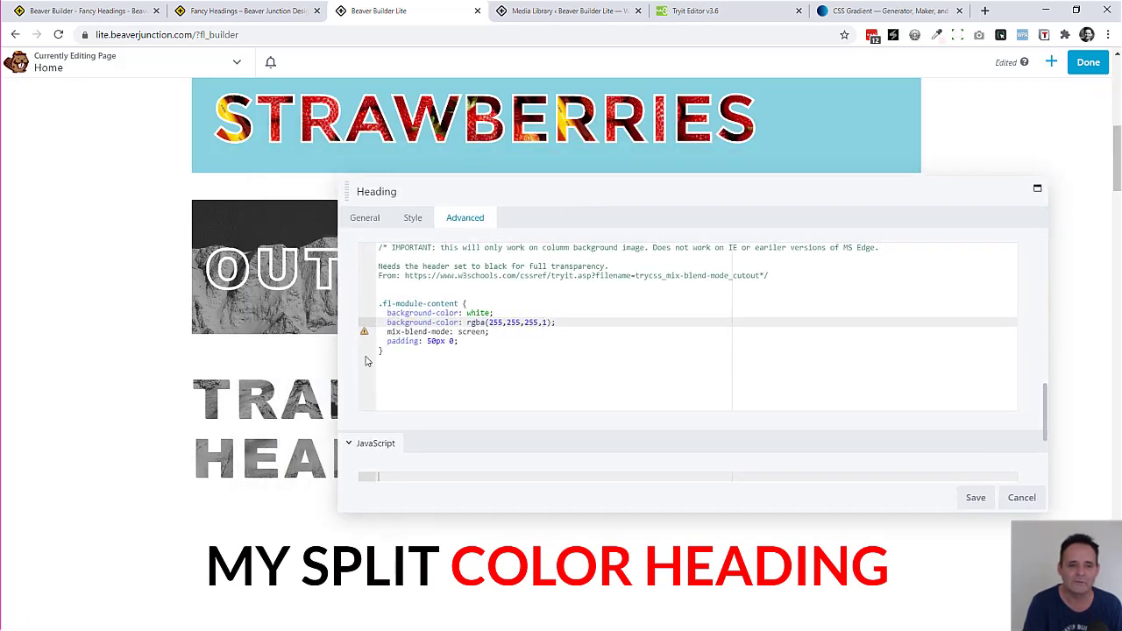
{"action": "left_click", "coordinate": [412, 220]}
{"action": "left_click", "coordinate": [525, 263]}
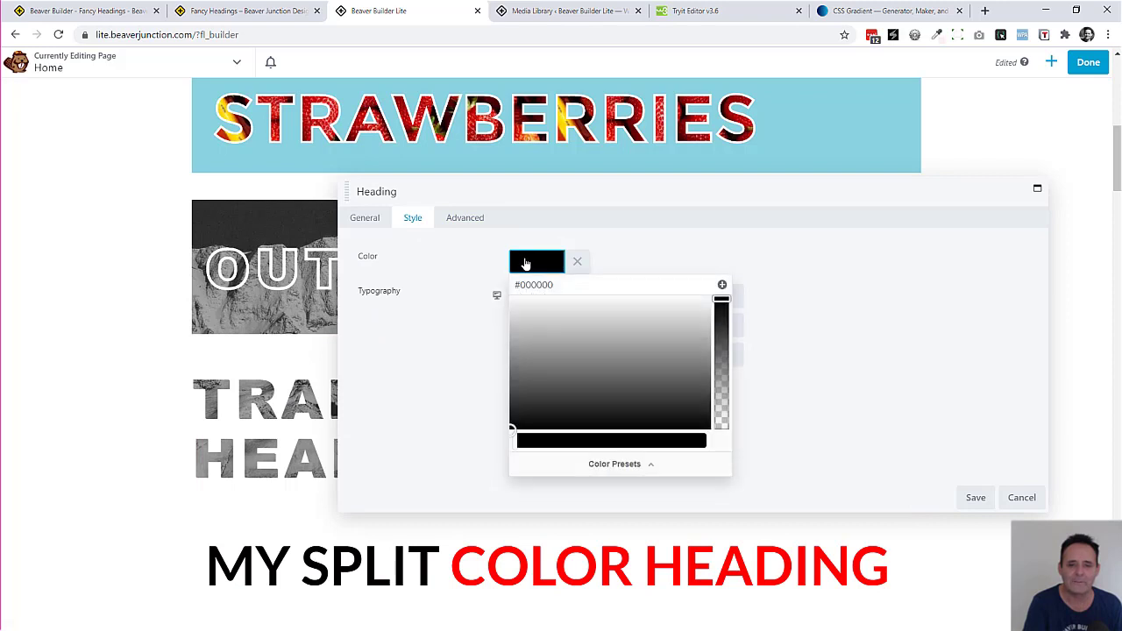
{"action": "left_click_drag", "start_coordinate": [557, 340], "coordinate": [518, 431]}
{"action": "left_click", "coordinate": [444, 342]}
{"action": "left_click", "coordinate": [1021, 497]}
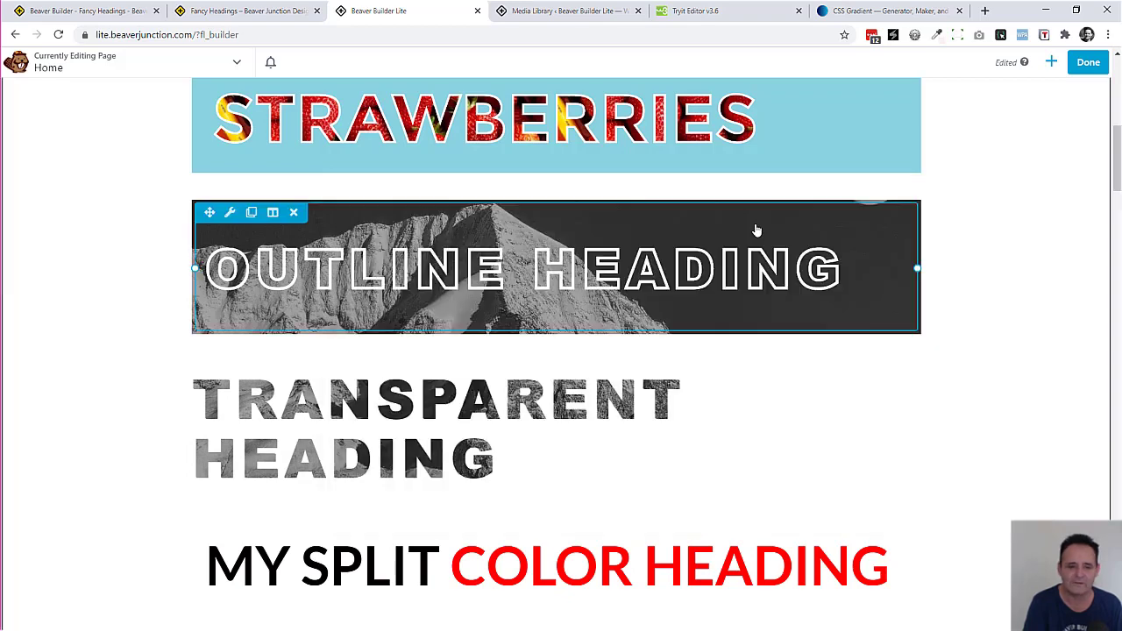
{"action": "scroll", "coordinate": [759, 230], "scroll_direction": "down", "scroll_amount": 4}
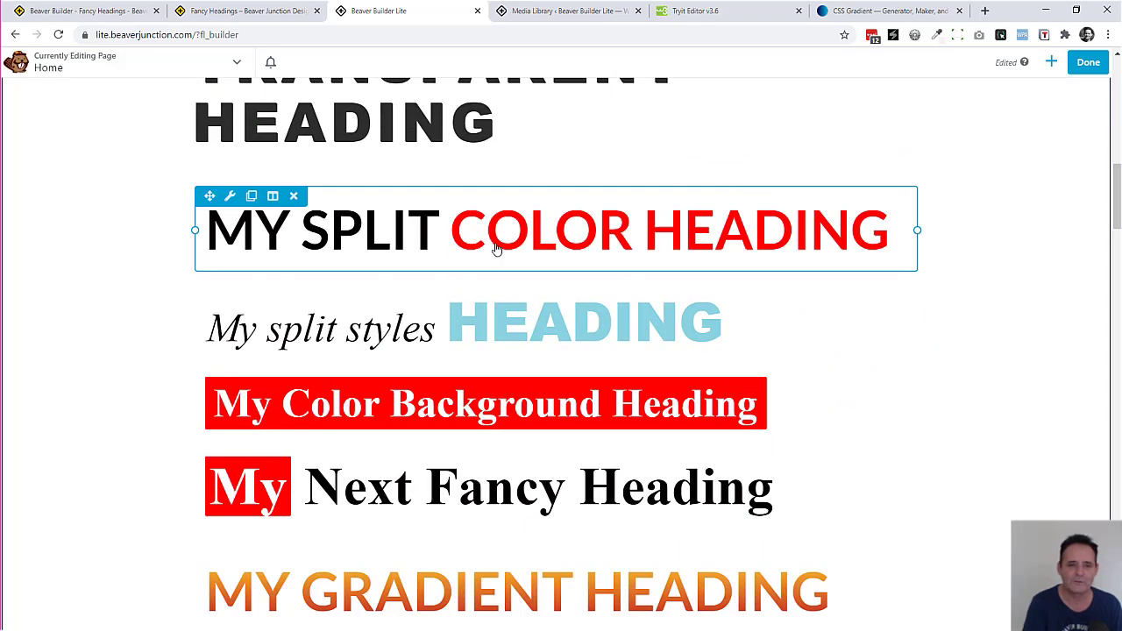
Italicize the word MY in the split colour heading so it renders red
{"action": "left_click", "coordinate": [496, 249]}
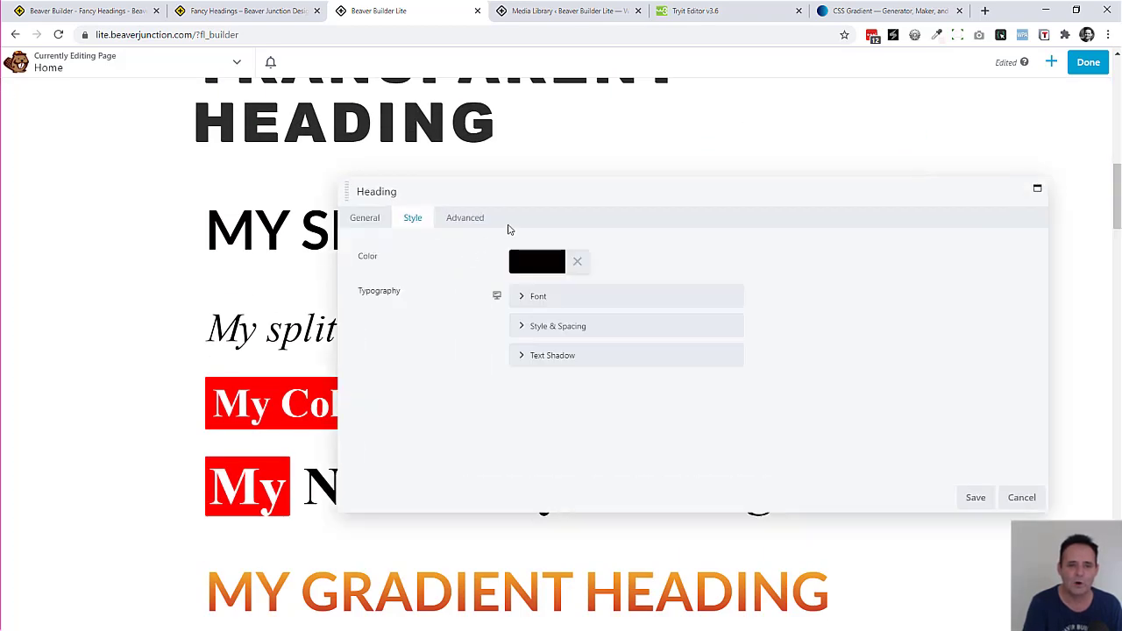
{"action": "left_click_drag", "start_coordinate": [534, 196], "coordinate": [508, 218]}
{"action": "left_click", "coordinate": [347, 244]}
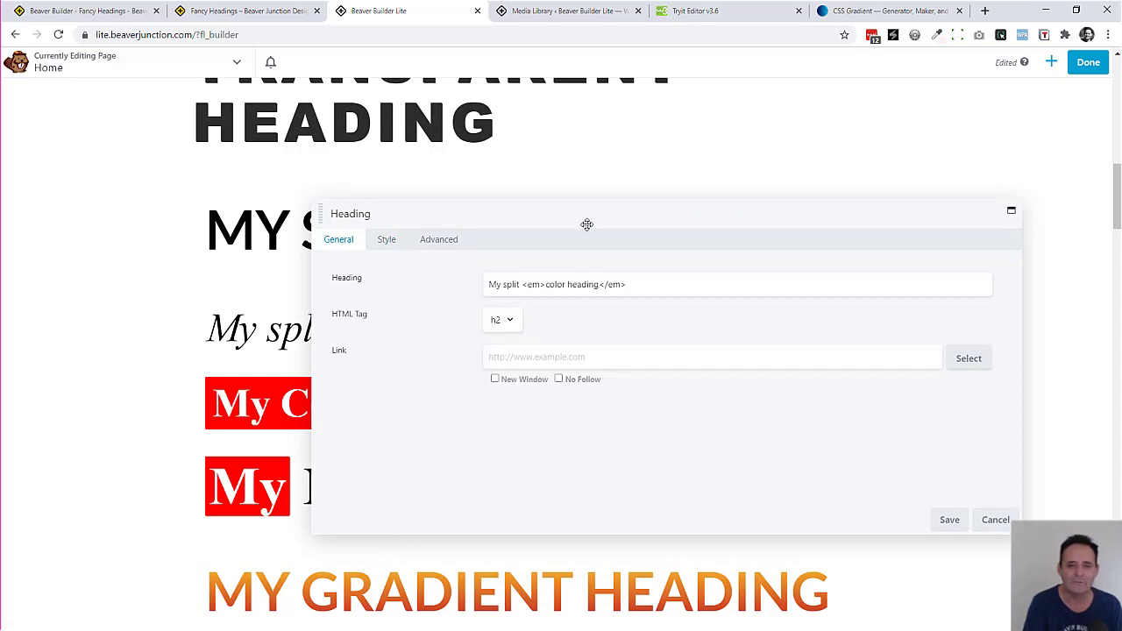
{"action": "left_click_drag", "start_coordinate": [585, 216], "coordinate": [635, 298]}
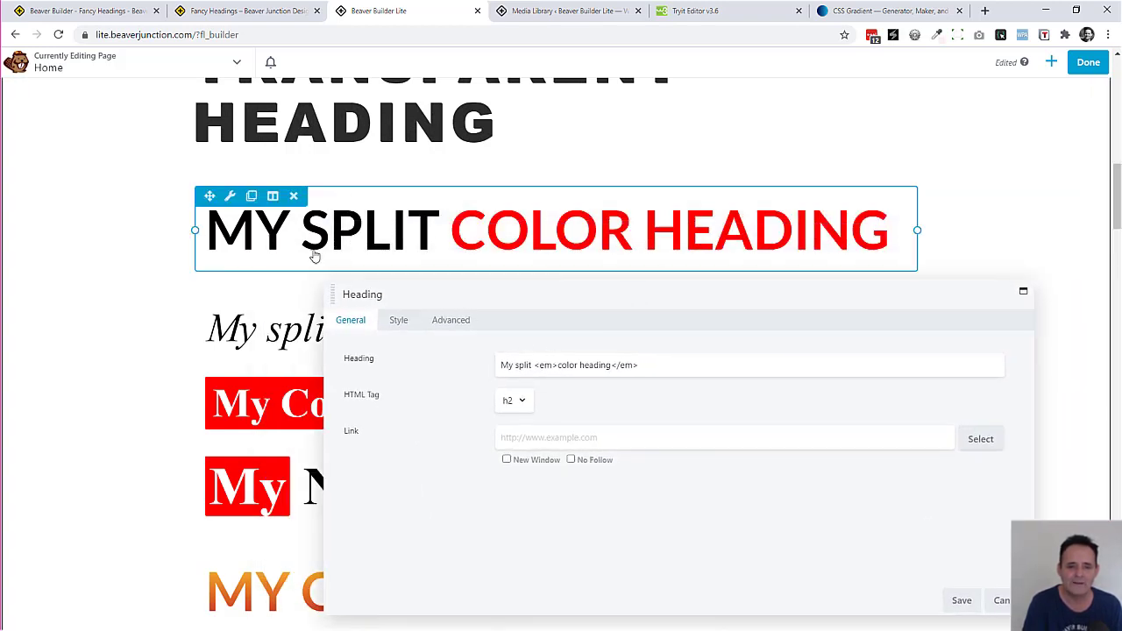
{"action": "left_click_drag", "start_coordinate": [521, 295], "coordinate": [412, 203]}
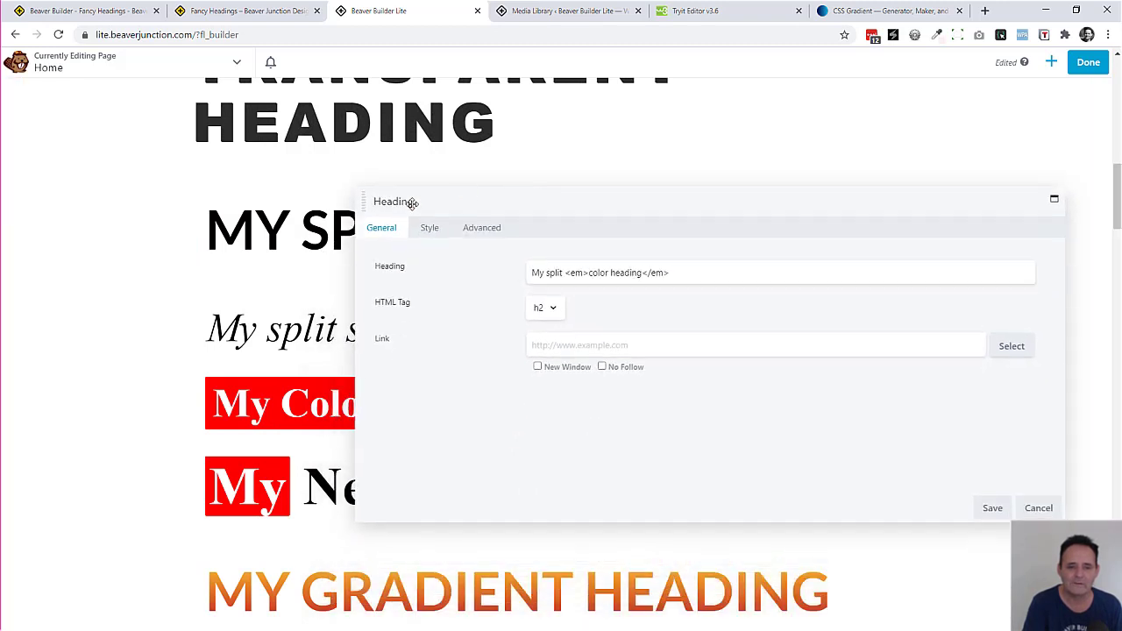
{"action": "left_click", "coordinate": [286, 228]}
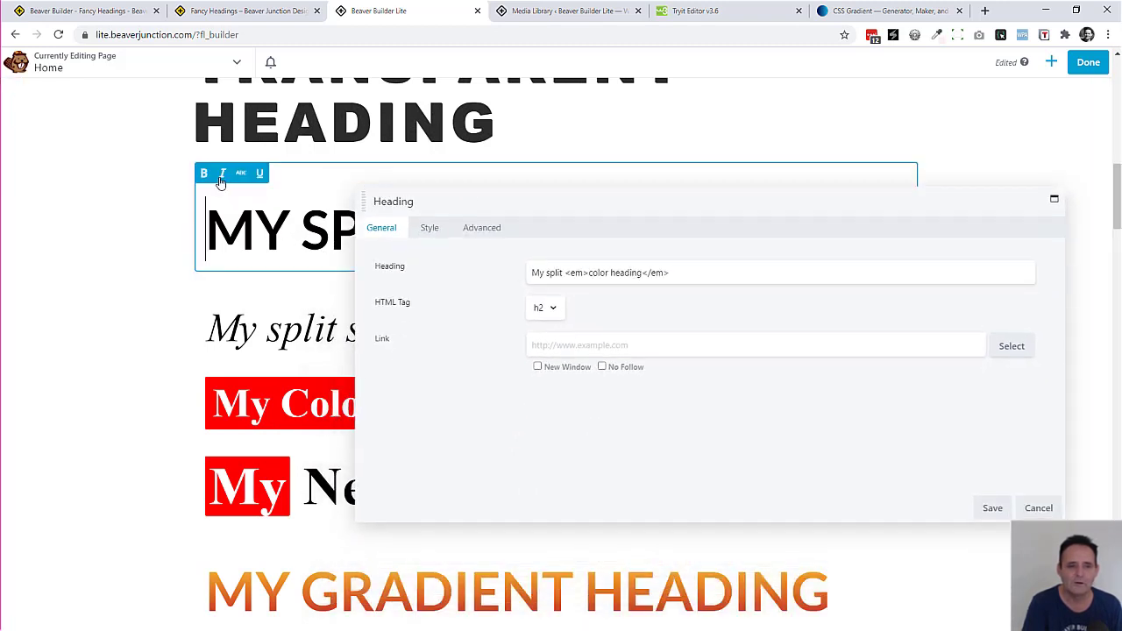
{"action": "double_click", "coordinate": [248, 230]}
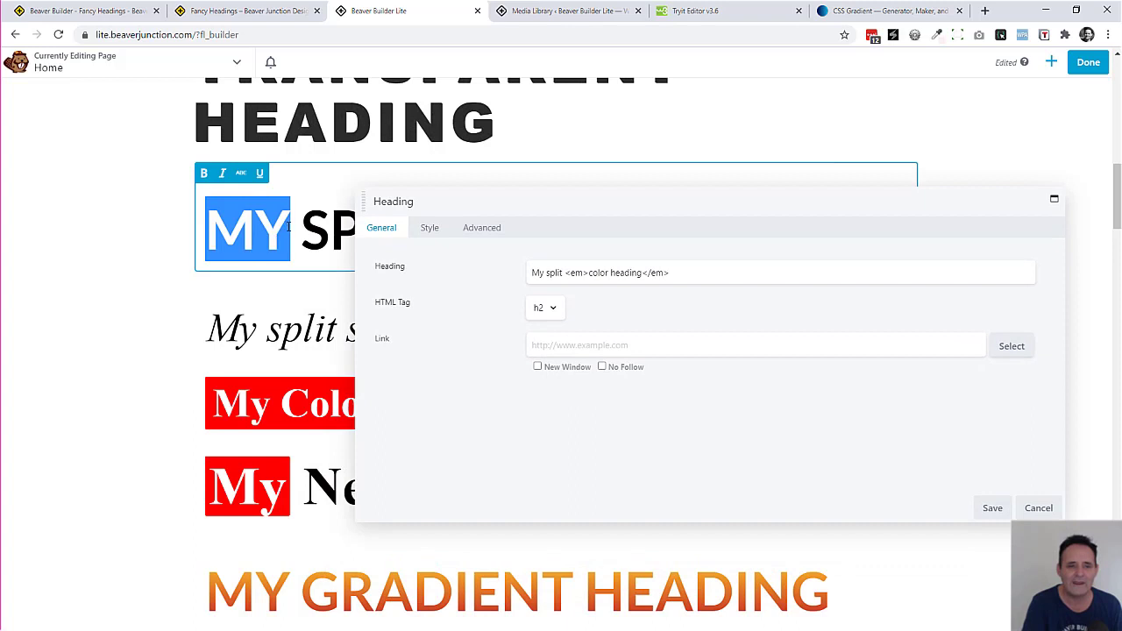
{"action": "left_click", "coordinate": [222, 177]}
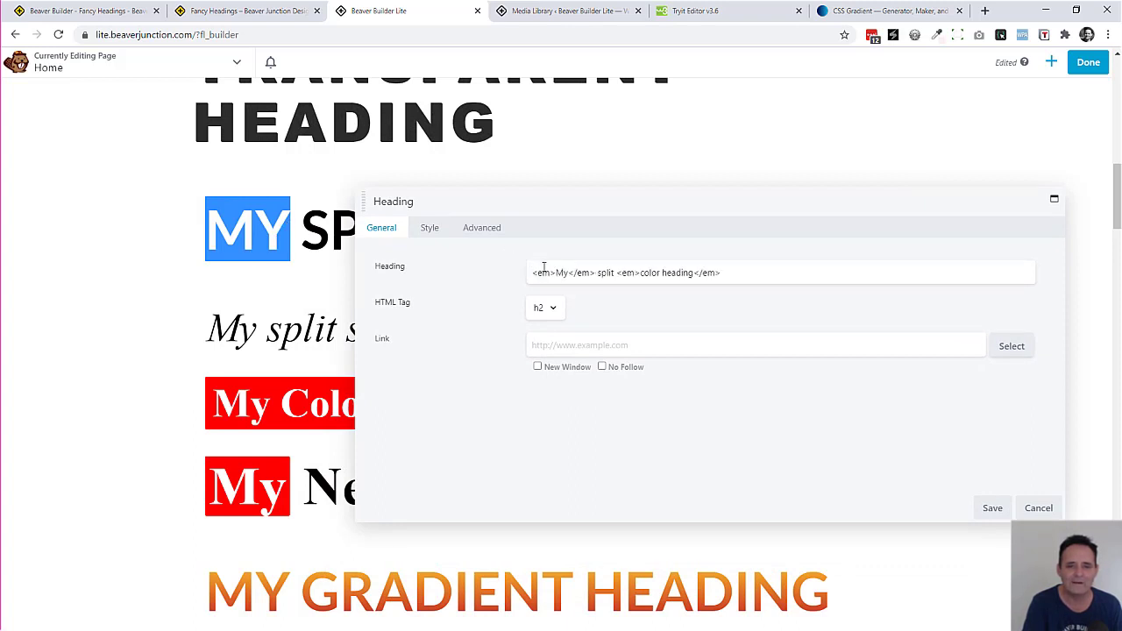
{"action": "left_click", "coordinate": [501, 406]}
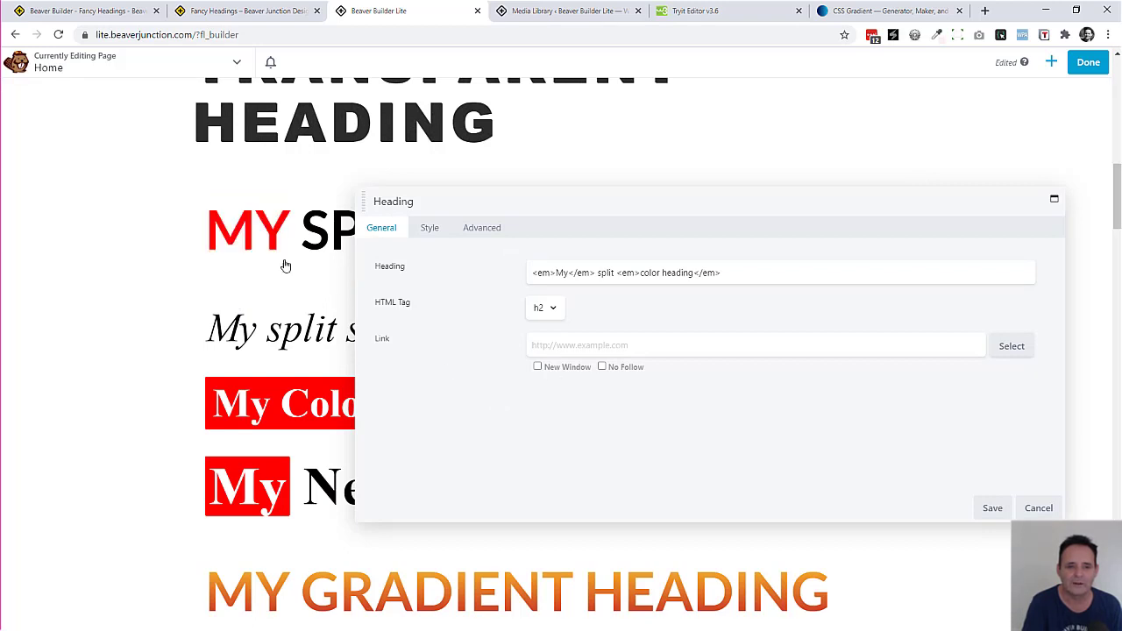
Review the heading's em CSS rule for red italic text, then close without saving
{"action": "left_click_drag", "start_coordinate": [595, 196], "coordinate": [497, 161]}
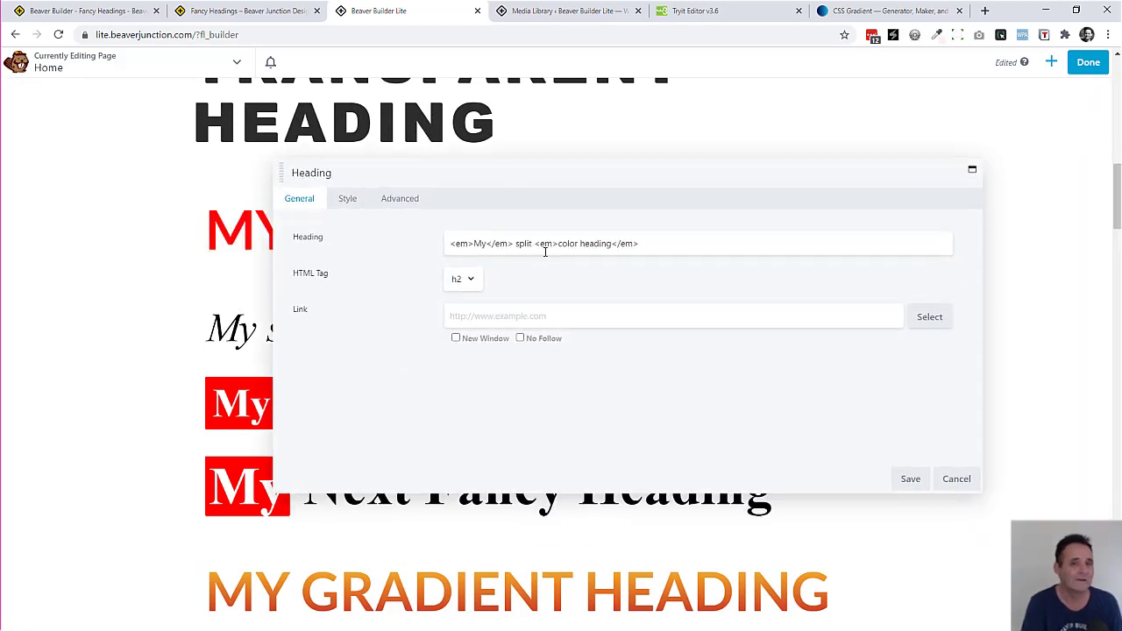
{"action": "left_click", "coordinate": [405, 201]}
{"action": "scroll", "coordinate": [619, 290], "scroll_direction": "down", "scroll_amount": 5}
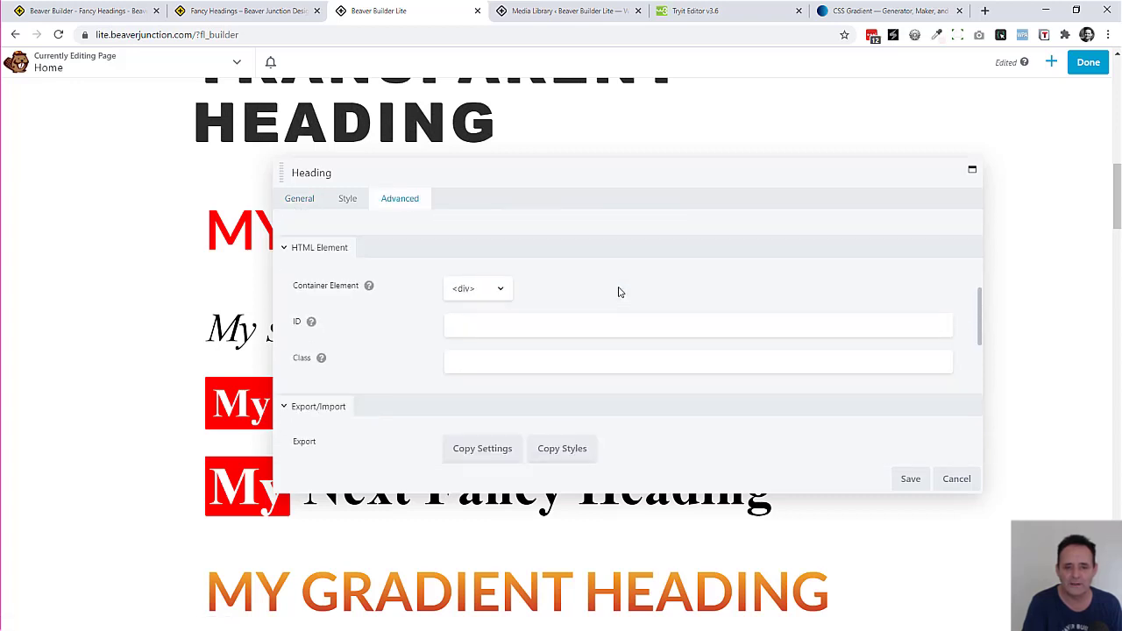
{"action": "scroll", "coordinate": [619, 292], "scroll_direction": "down", "scroll_amount": 8}
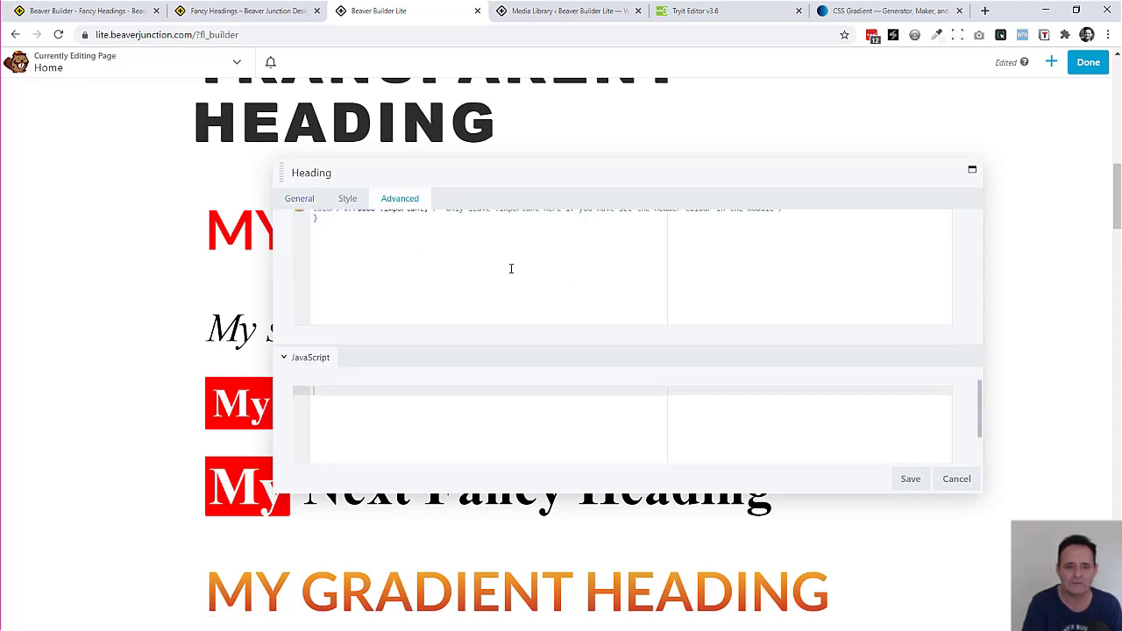
{"action": "scroll", "coordinate": [511, 268], "scroll_direction": "up", "scroll_amount": 2}
{"action": "left_click_drag", "start_coordinate": [320, 323], "coordinate": [313, 323]}
{"action": "left_click", "coordinate": [361, 342]}
{"action": "left_click", "coordinate": [378, 332]}
{"action": "left_click_drag", "start_coordinate": [476, 172], "coordinate": [474, 287]}
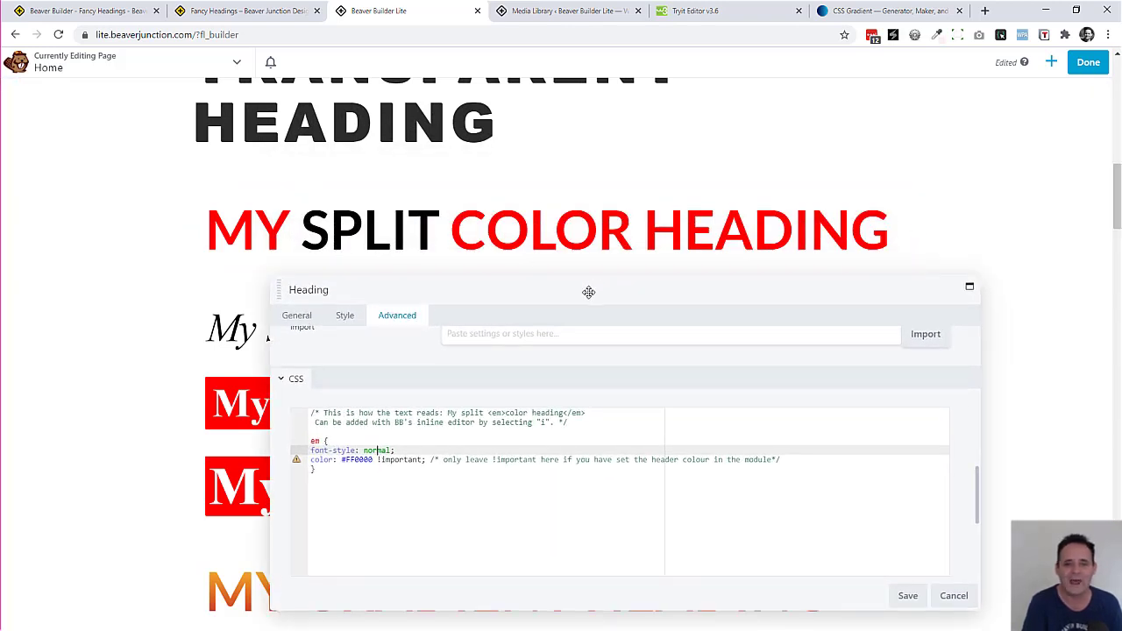
{"action": "left_click_drag", "start_coordinate": [589, 292], "coordinate": [568, 266]}
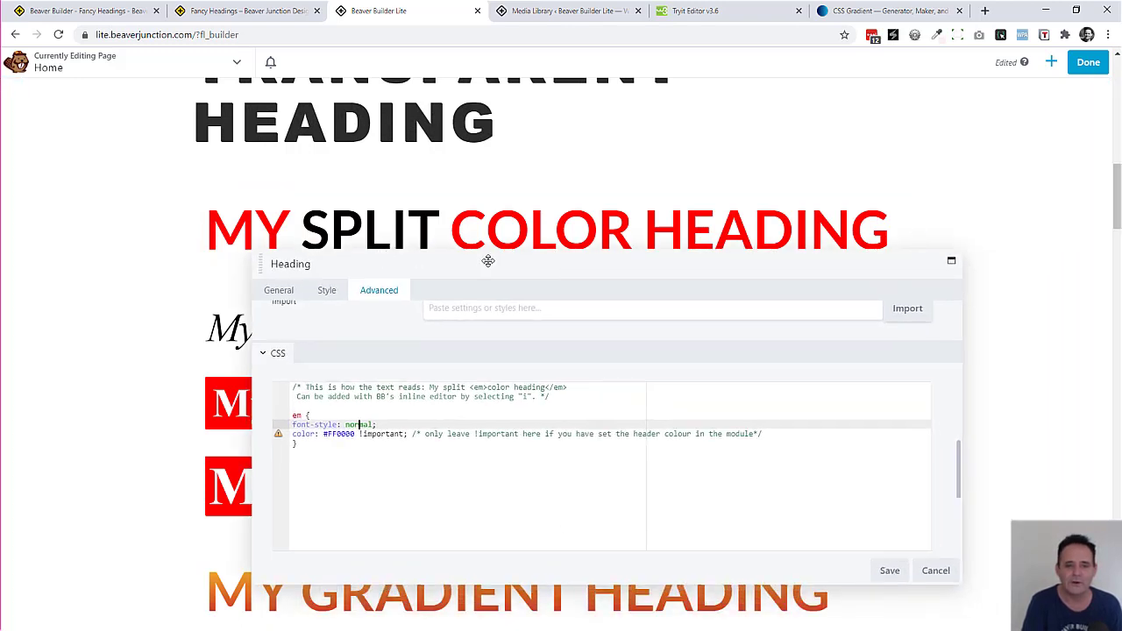
{"action": "left_click_drag", "start_coordinate": [488, 261], "coordinate": [449, 196]}
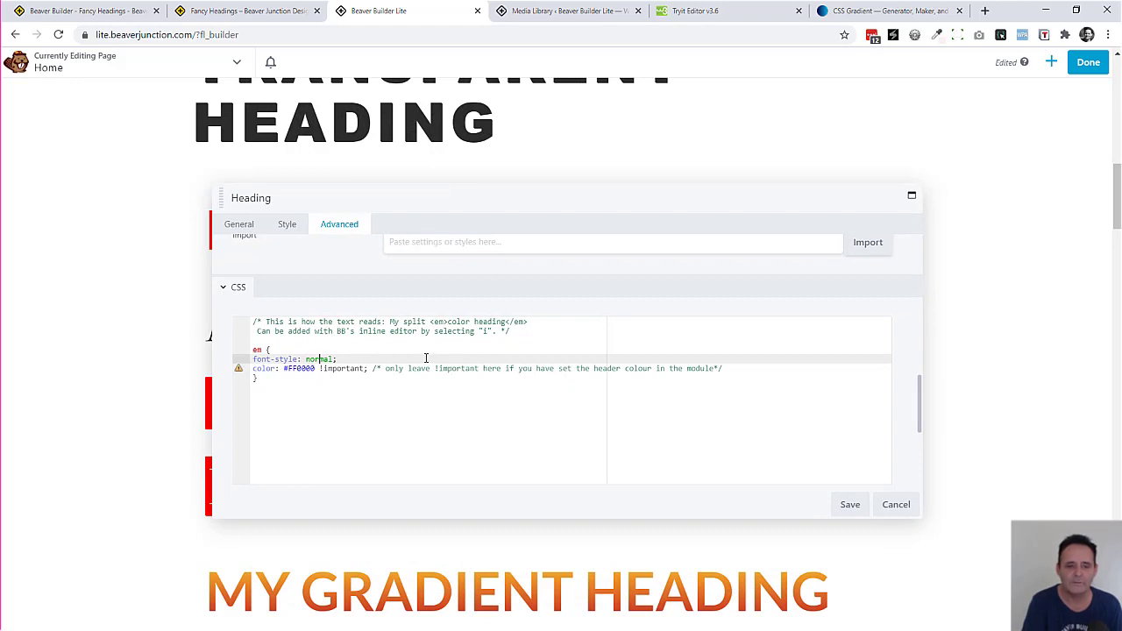
{"action": "left_click", "coordinate": [894, 504]}
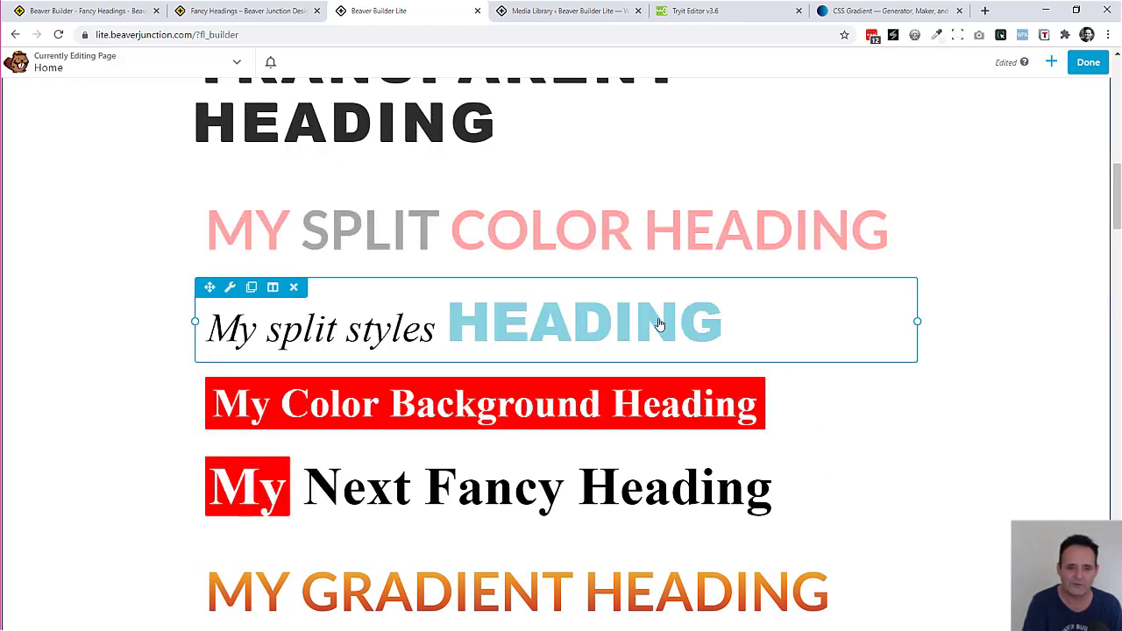
{"action": "left_click", "coordinate": [521, 331]}
{"action": "scroll", "coordinate": [596, 340], "scroll_direction": "down", "scroll_amount": 5}
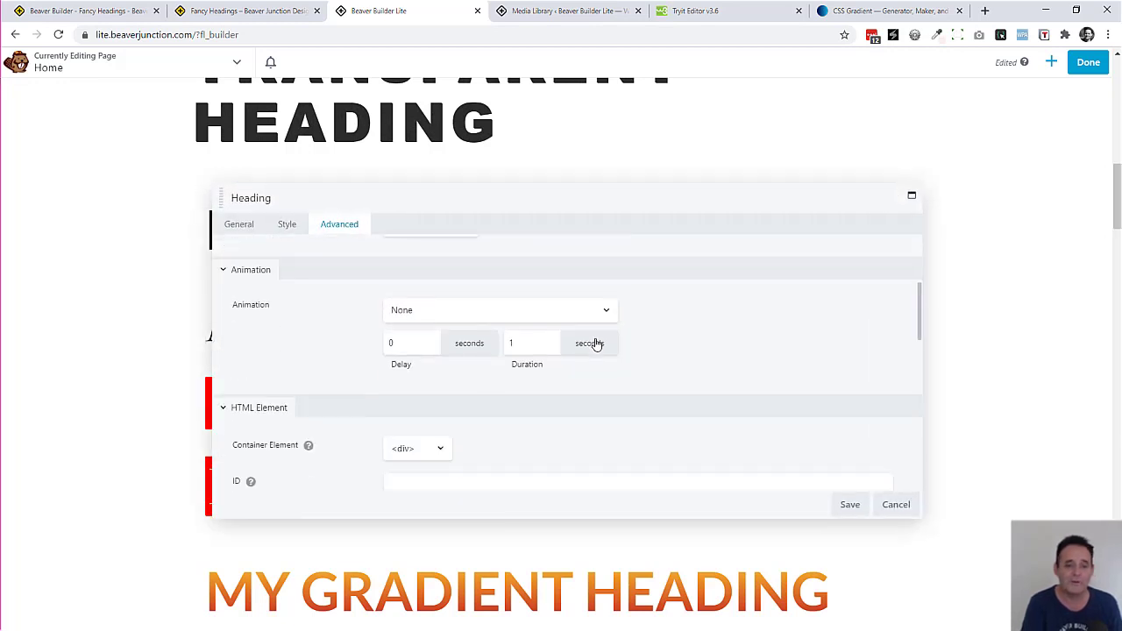
{"action": "scroll", "coordinate": [596, 340], "scroll_direction": "down", "scroll_amount": 3}
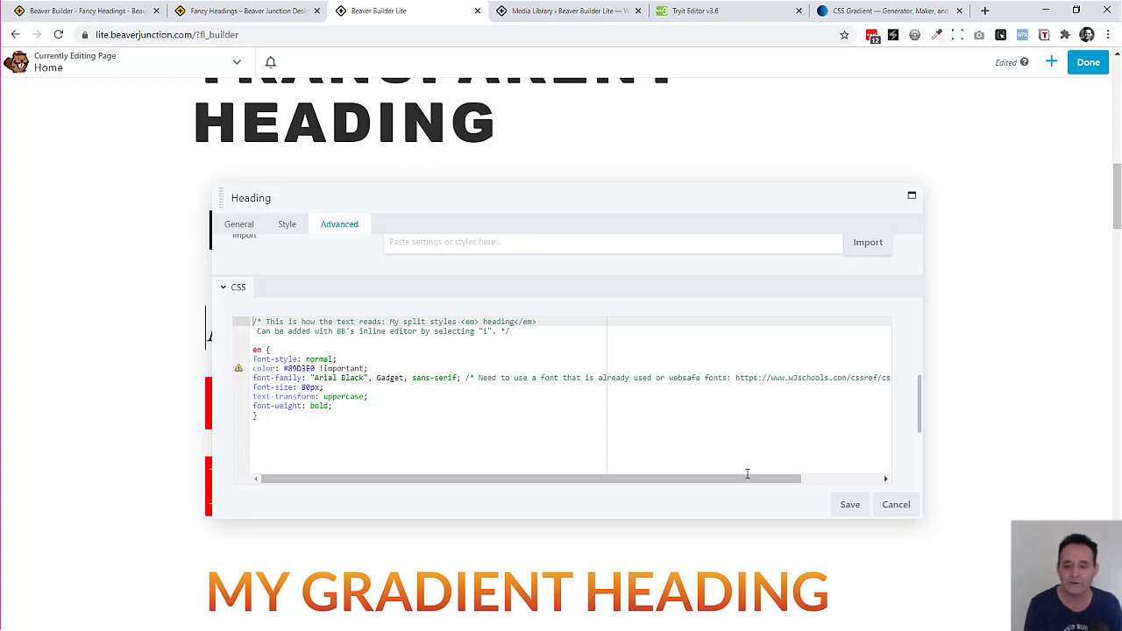
{"action": "left_click_drag", "start_coordinate": [768, 479], "coordinate": [660, 484]}
{"action": "left_click_drag", "start_coordinate": [341, 378], "coordinate": [427, 377]}
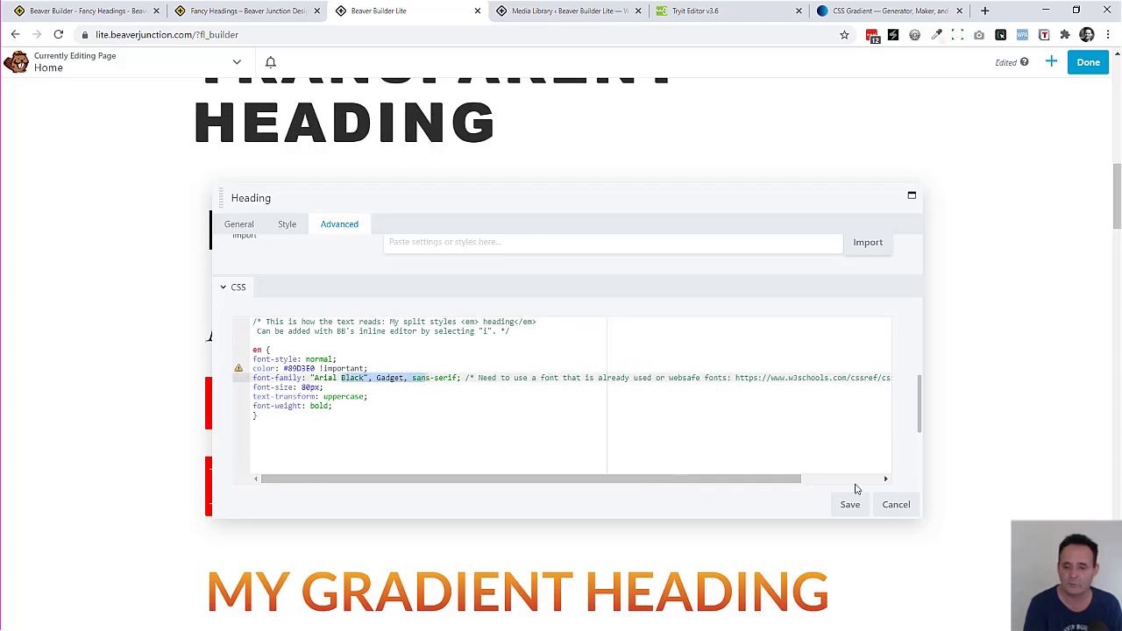
{"action": "left_click", "coordinate": [895, 504]}
Open the Color Background heading's settings and review its heading text and tag
{"action": "scroll", "coordinate": [751, 371], "scroll_direction": "down", "scroll_amount": 3}
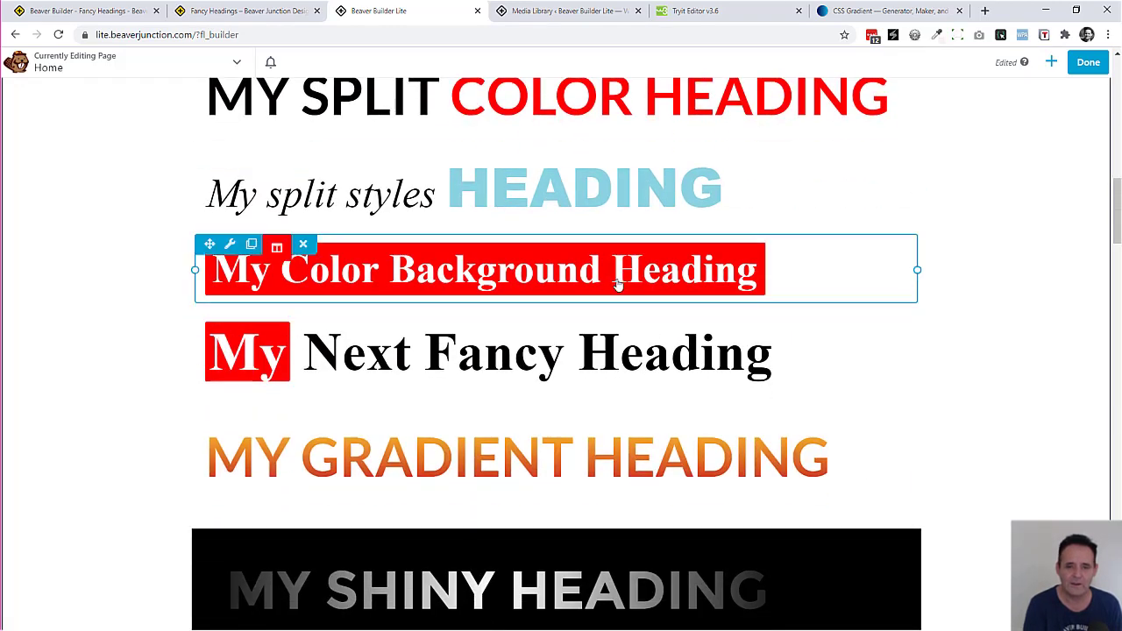
{"action": "left_click", "coordinate": [618, 285]}
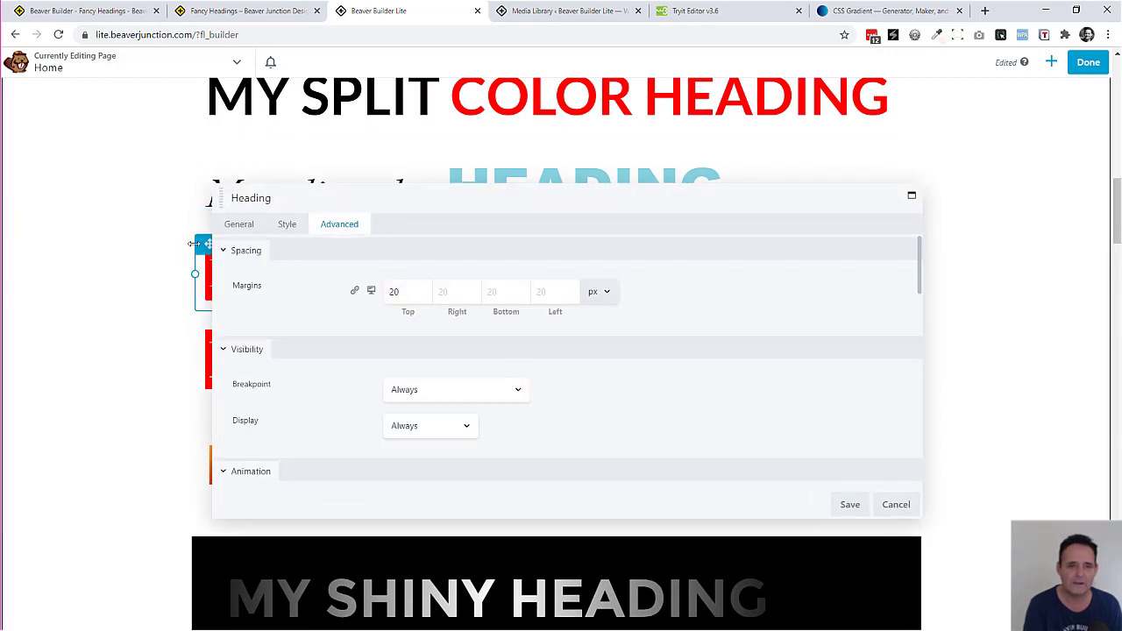
{"action": "left_click", "coordinate": [245, 225]}
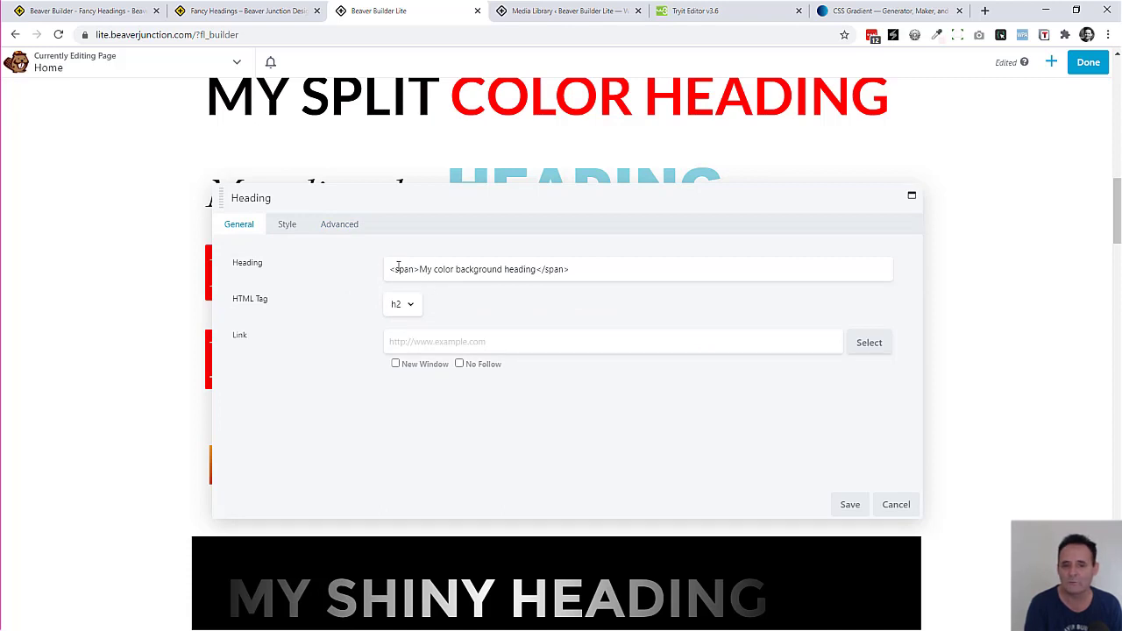
{"action": "left_click_drag", "start_coordinate": [553, 198], "coordinate": [553, 226]}
Review its Advanced CSS so the red background targets the full-width module content
{"action": "left_click", "coordinate": [337, 252]}
{"action": "scroll", "coordinate": [508, 331], "scroll_direction": "down", "scroll_amount": 10}
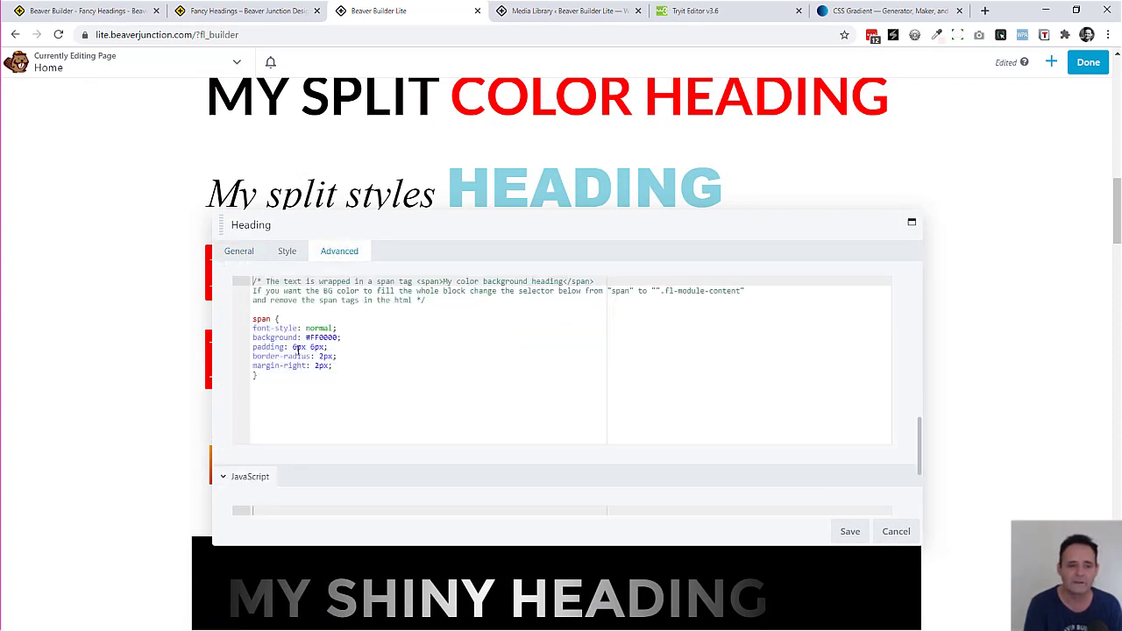
{"action": "mouse_move", "coordinate": [441, 233]}
{"action": "left_mouse_down"}
{"action": "mouse_move", "coordinate": [513, 278]}
{"action": "mouse_move", "coordinate": [445, 255]}
{"action": "left_mouse_up"}
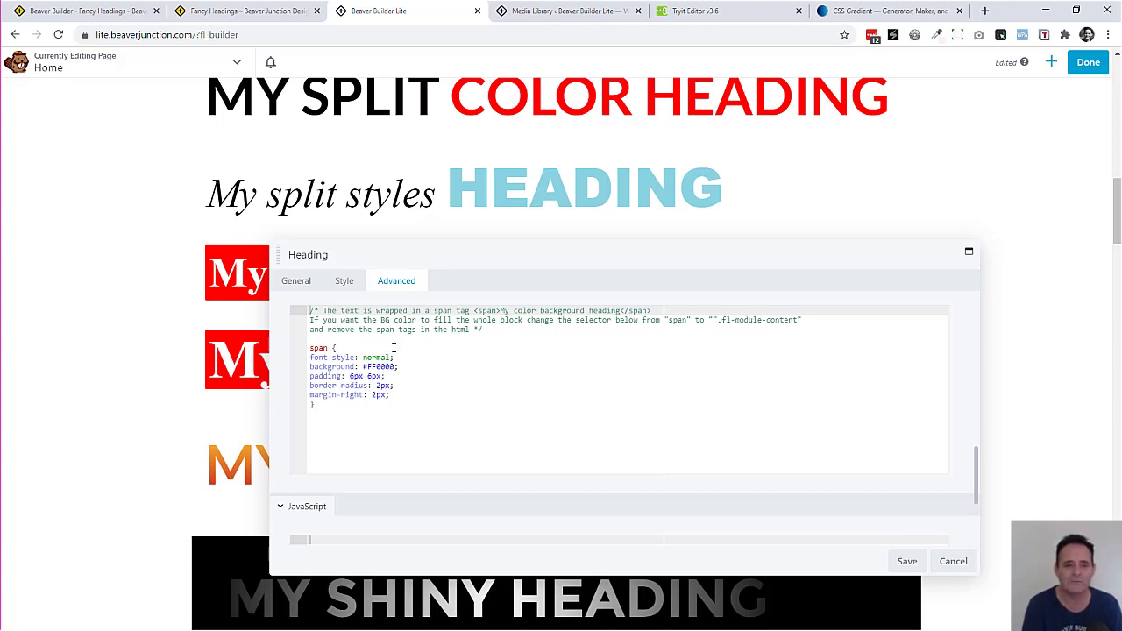
{"action": "left_click", "coordinate": [305, 281]}
{"action": "left_click", "coordinate": [397, 281]}
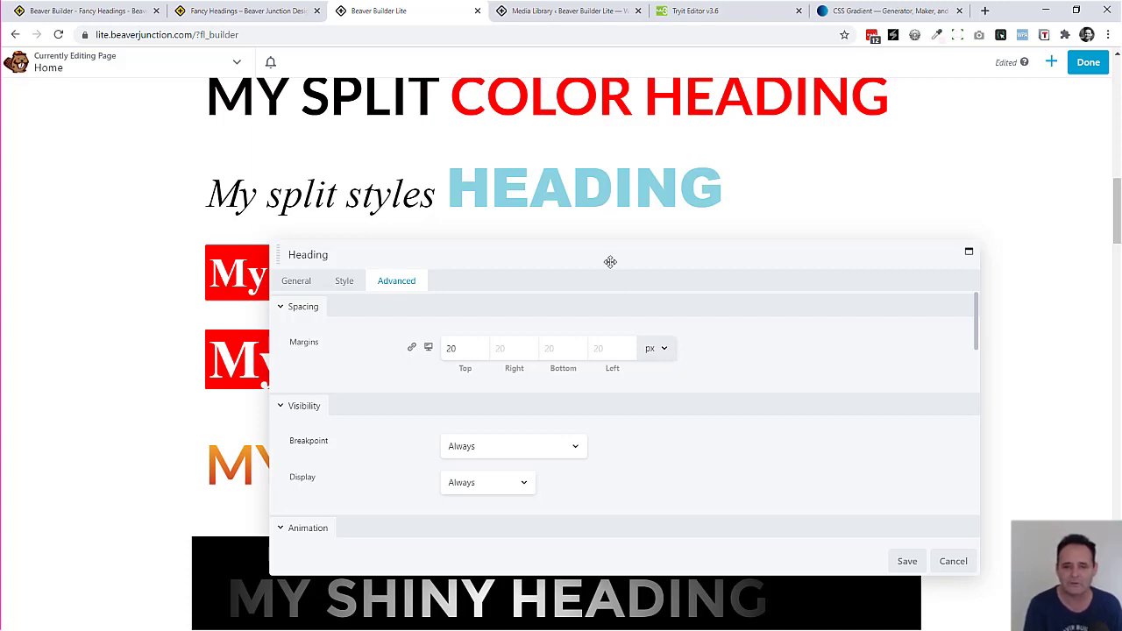
{"action": "left_click_drag", "start_coordinate": [608, 260], "coordinate": [576, 231]}
Save the Color Background heading, then inspect My Next Fancy Heading's markup and cancel
{"action": "left_click", "coordinate": [840, 499]}
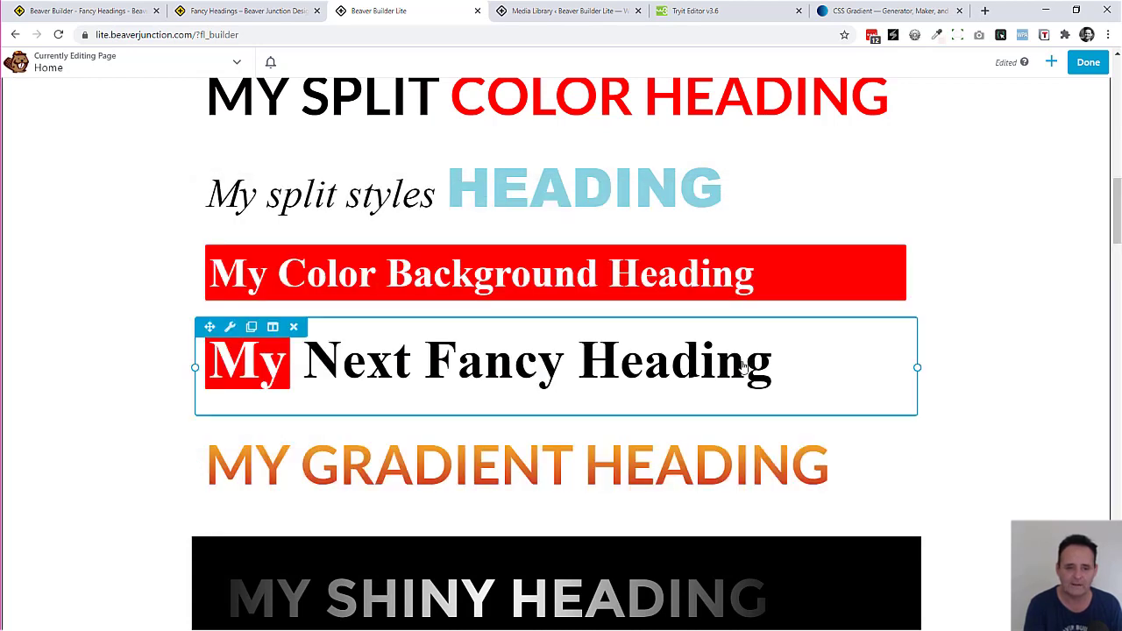
{"action": "scroll", "coordinate": [652, 338], "scroll_direction": "down", "scroll_amount": 1}
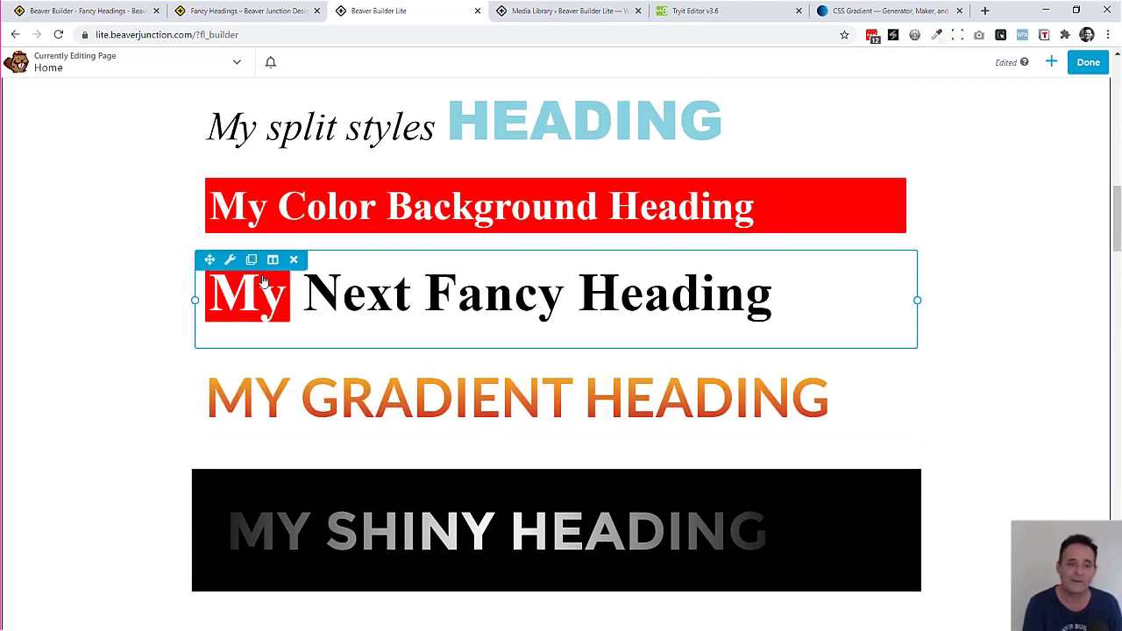
{"action": "left_click", "coordinate": [371, 325]}
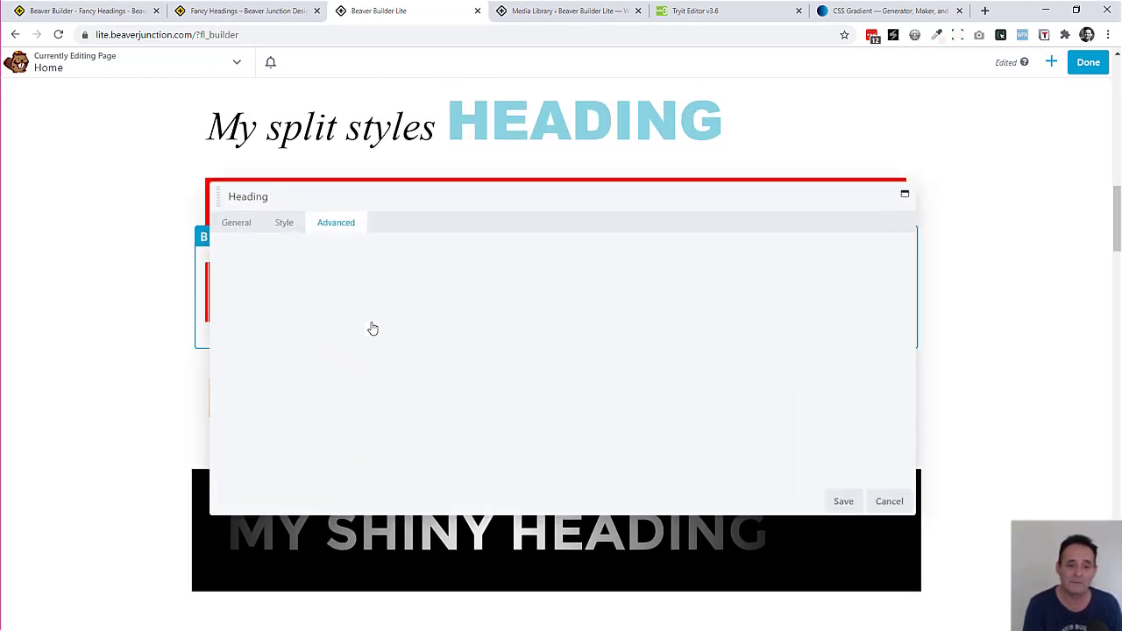
{"action": "left_click", "coordinate": [234, 221]}
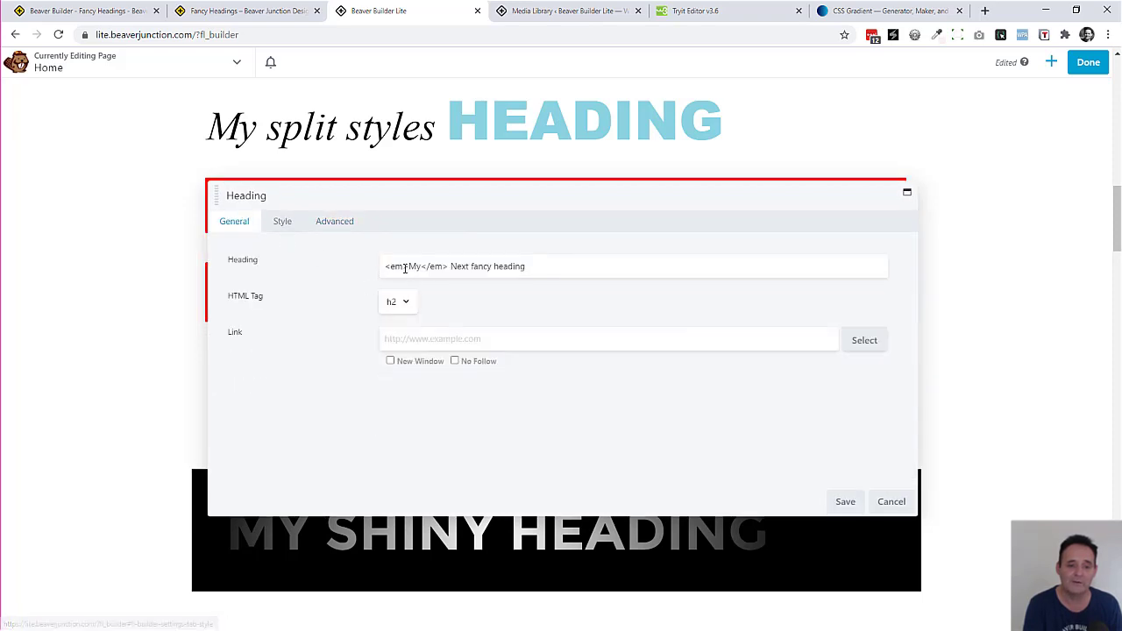
{"action": "left_click", "coordinate": [891, 502]}
Show My Gradient Heading's Advanced CSS with its 0deg red-to-yellow linear-gradient
{"action": "scroll", "coordinate": [626, 278], "scroll_direction": "down", "scroll_amount": 2}
{"action": "left_click", "coordinate": [627, 278]}
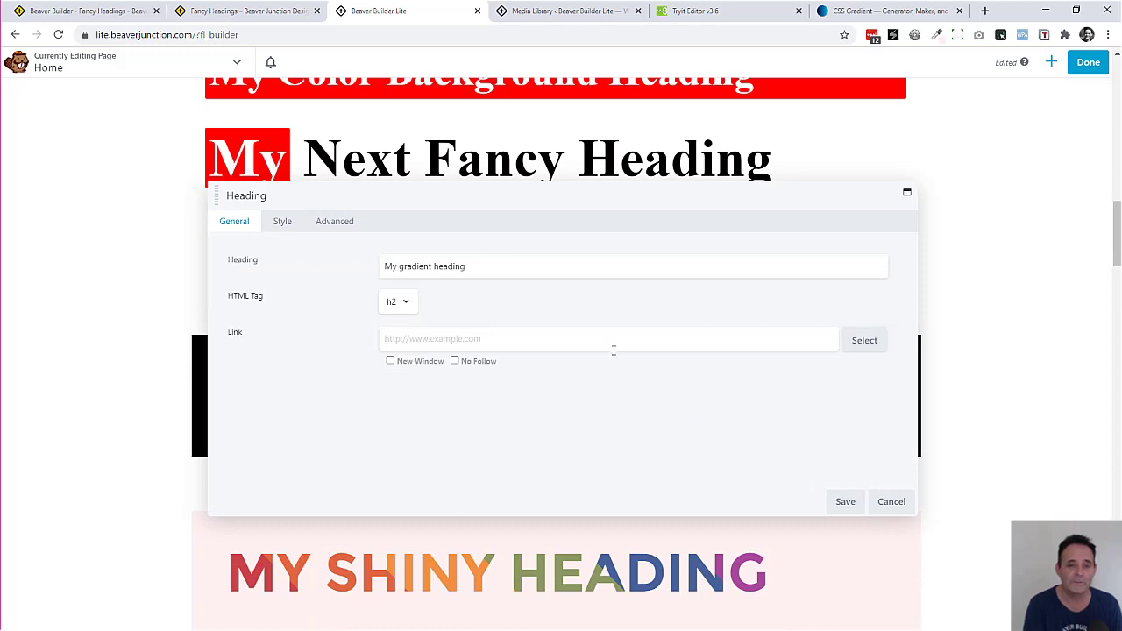
{"action": "scroll", "coordinate": [613, 351], "scroll_direction": "down", "scroll_amount": 2}
{"action": "left_click", "coordinate": [282, 222]}
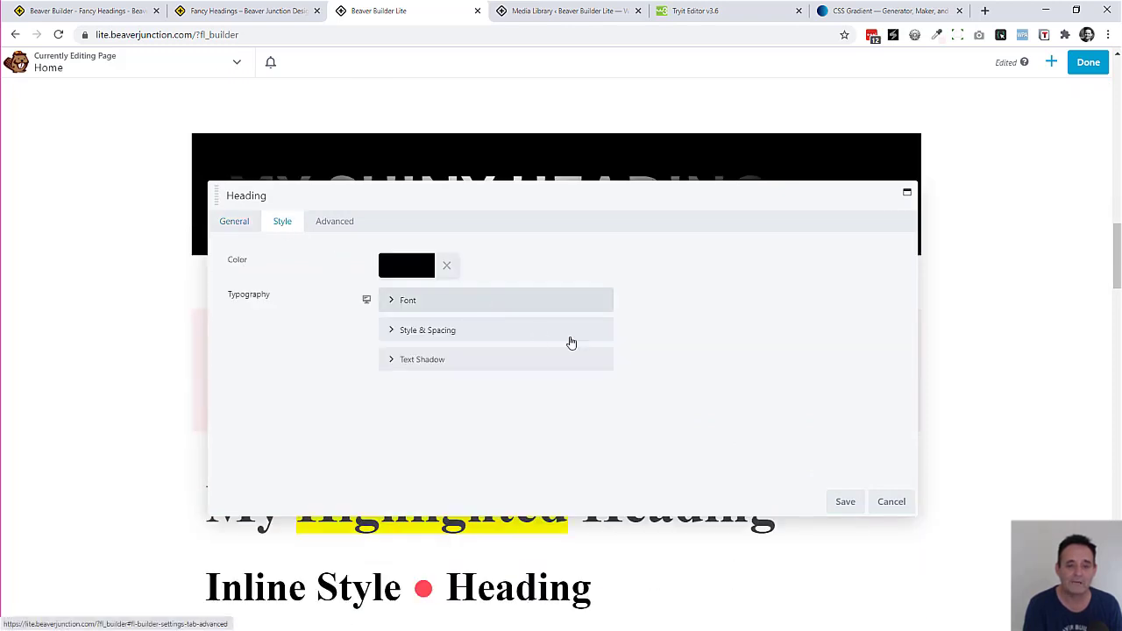
{"action": "scroll", "coordinate": [583, 346], "scroll_direction": "down", "scroll_amount": 2}
{"action": "left_click", "coordinate": [335, 222]}
{"action": "scroll", "coordinate": [664, 350], "scroll_direction": "down", "scroll_amount": 6}
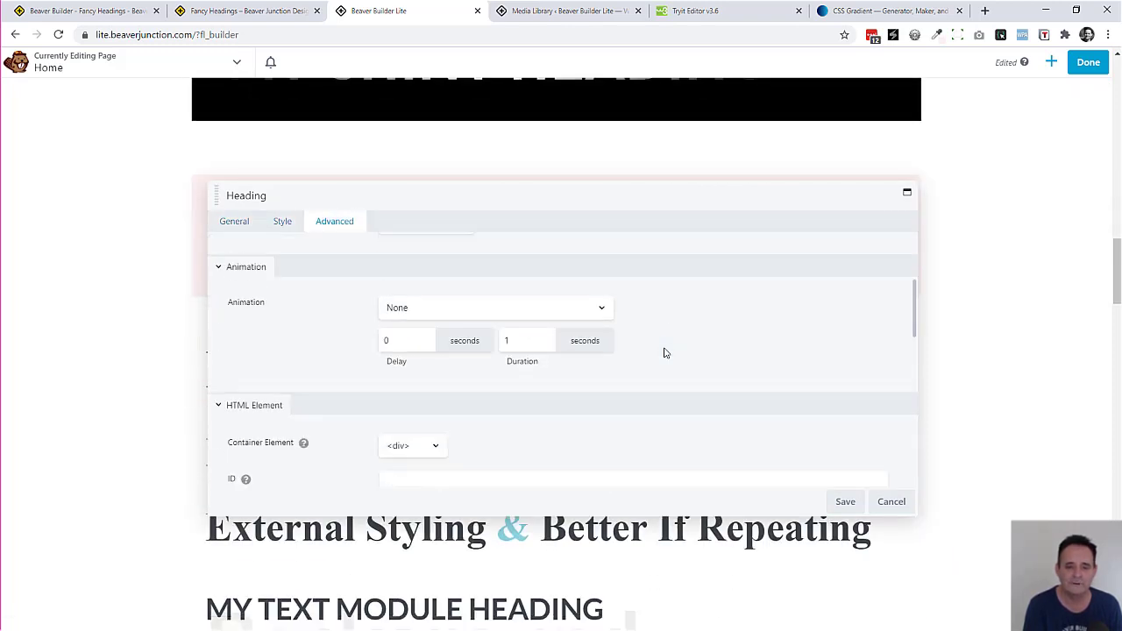
{"action": "scroll", "coordinate": [664, 351], "scroll_direction": "down", "scroll_amount": 2}
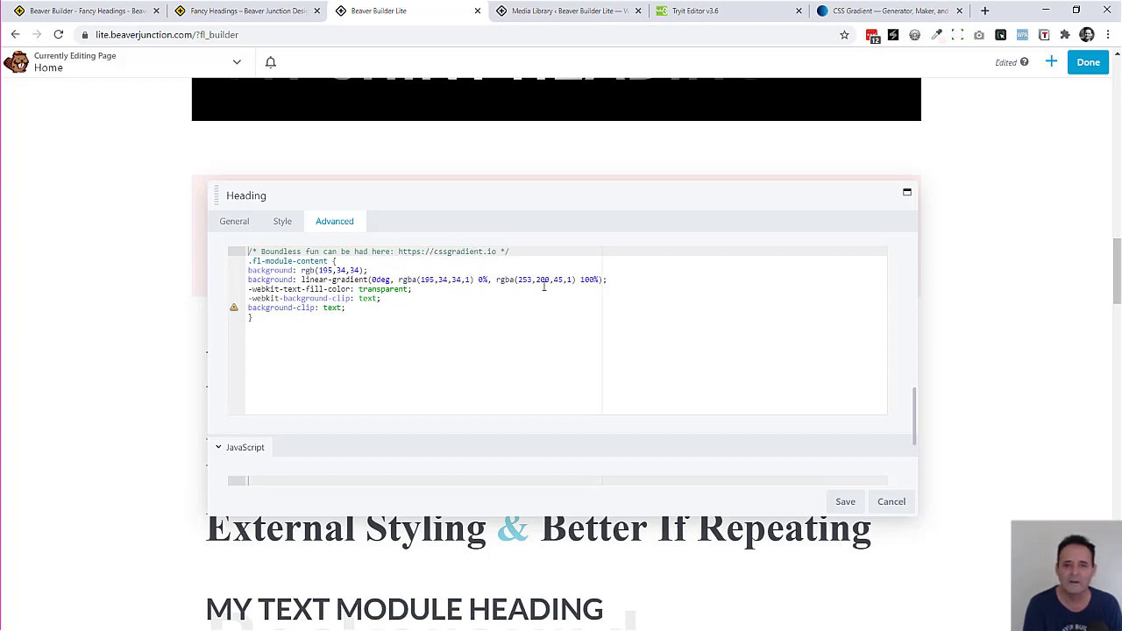
On cssgradient.io add colour stops at 57 and 45 and make the gradient radial
{"action": "left_click", "coordinate": [875, 11]}
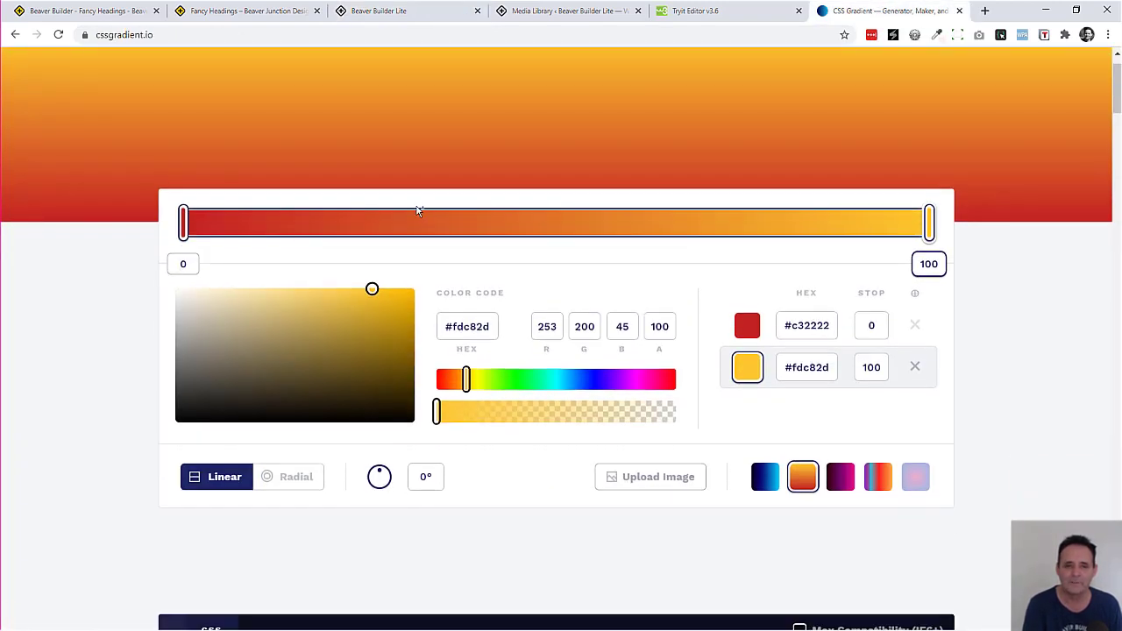
{"action": "left_click", "coordinate": [608, 221]}
{"action": "left_click", "coordinate": [519, 221]}
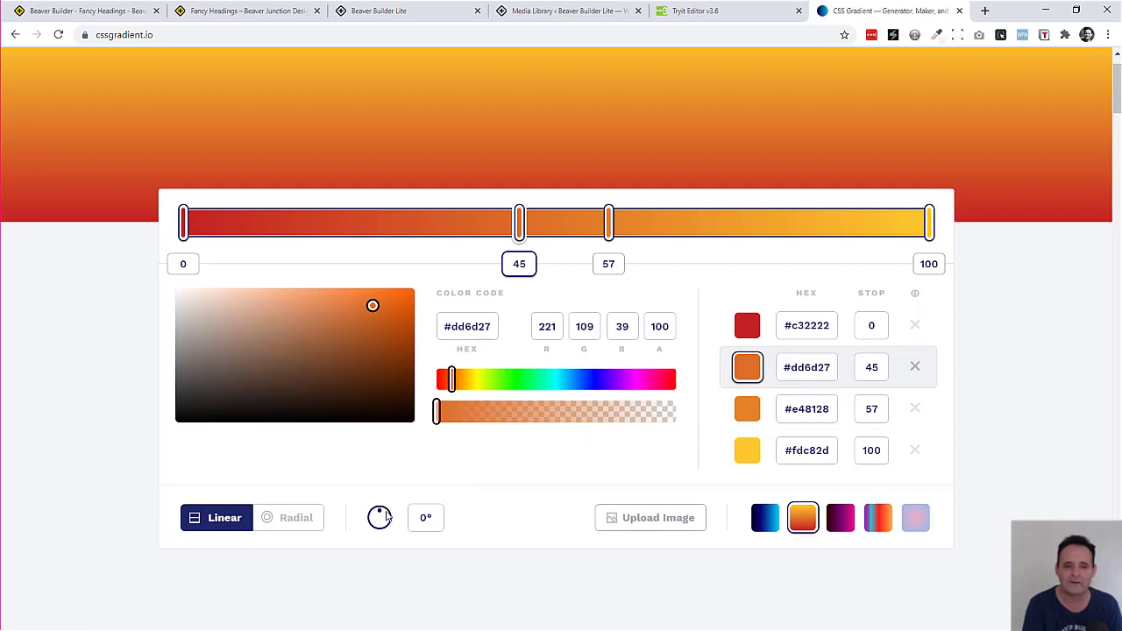
{"action": "left_click_drag", "start_coordinate": [384, 516], "coordinate": [379, 526]}
{"action": "left_click", "coordinate": [292, 525]}
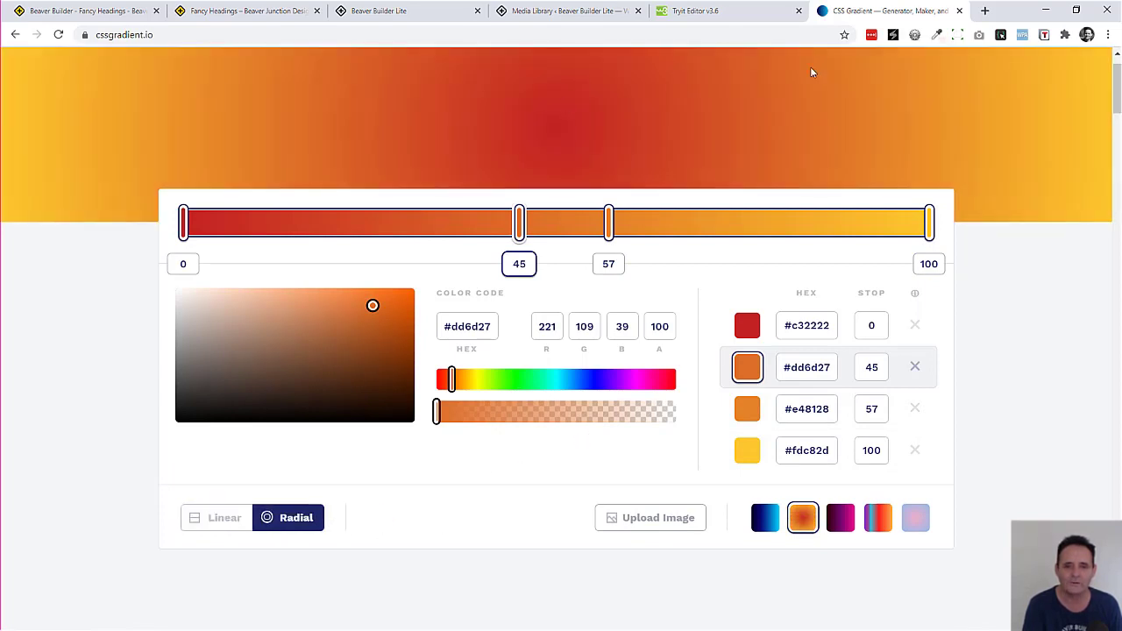
Select the background lines of the generated radial gradient CSS and return to Beaver Builder
{"action": "scroll", "coordinate": [794, 366], "scroll_direction": "up", "scroll_amount": 1}
{"action": "scroll", "coordinate": [294, 623], "scroll_direction": "down", "scroll_amount": 3}
{"action": "left_click_drag", "start_coordinate": [248, 549], "coordinate": [367, 507]}
{"action": "left_click_drag", "start_coordinate": [263, 521], "coordinate": [201, 504]}
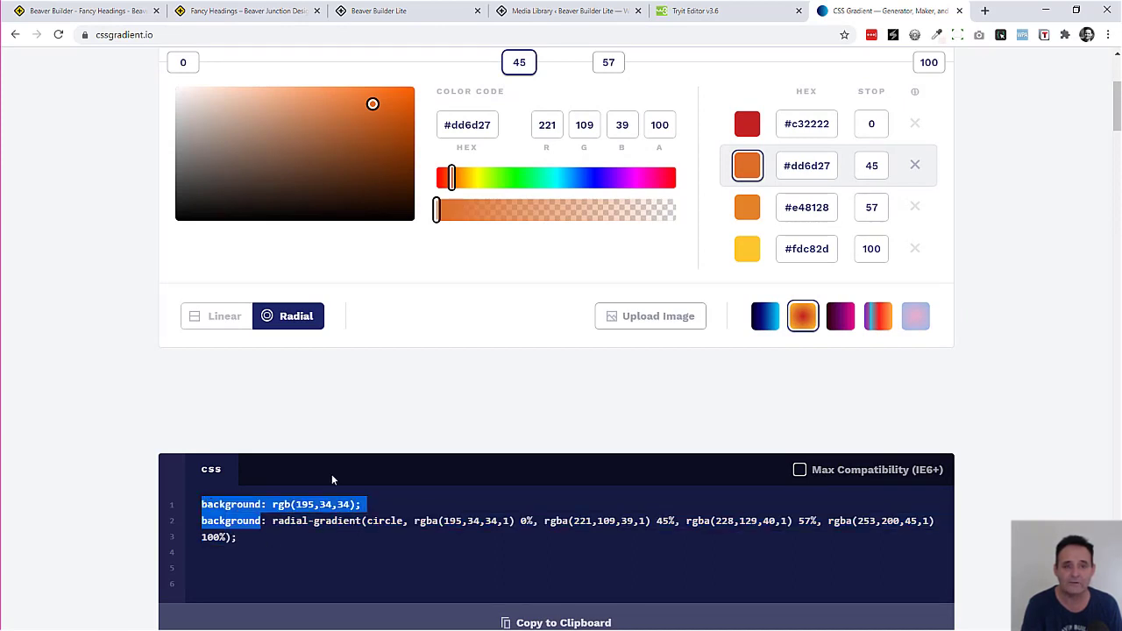
{"action": "left_click", "coordinate": [421, 13]}
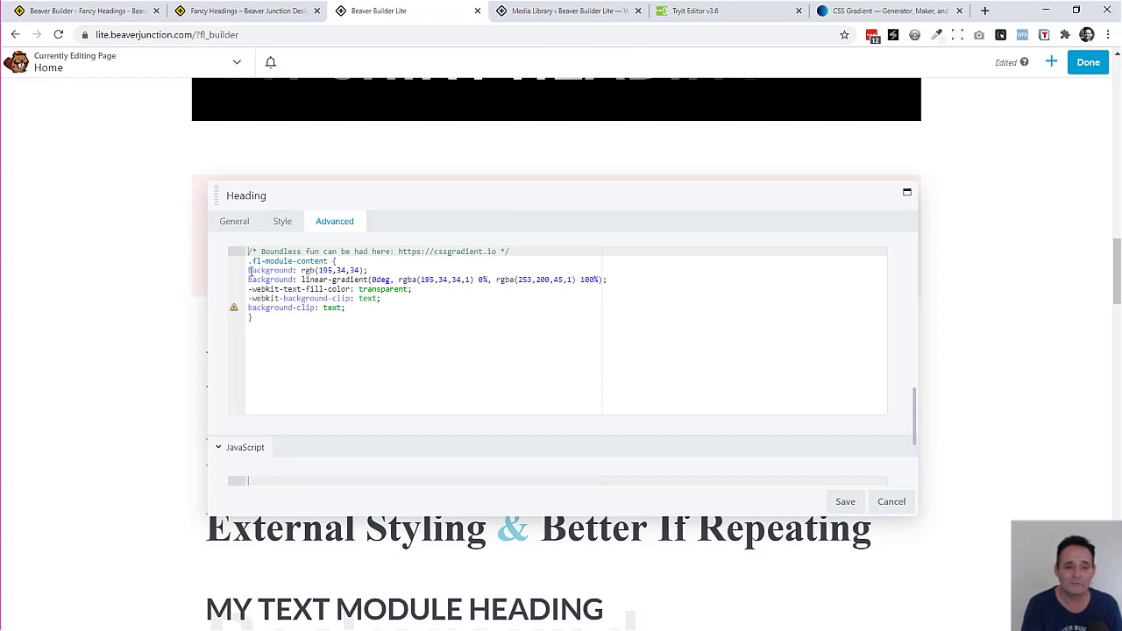
Select the gradient heading's existing background CSS lines and close it without saving
{"action": "left_click_drag", "start_coordinate": [250, 271], "coordinate": [621, 279]}
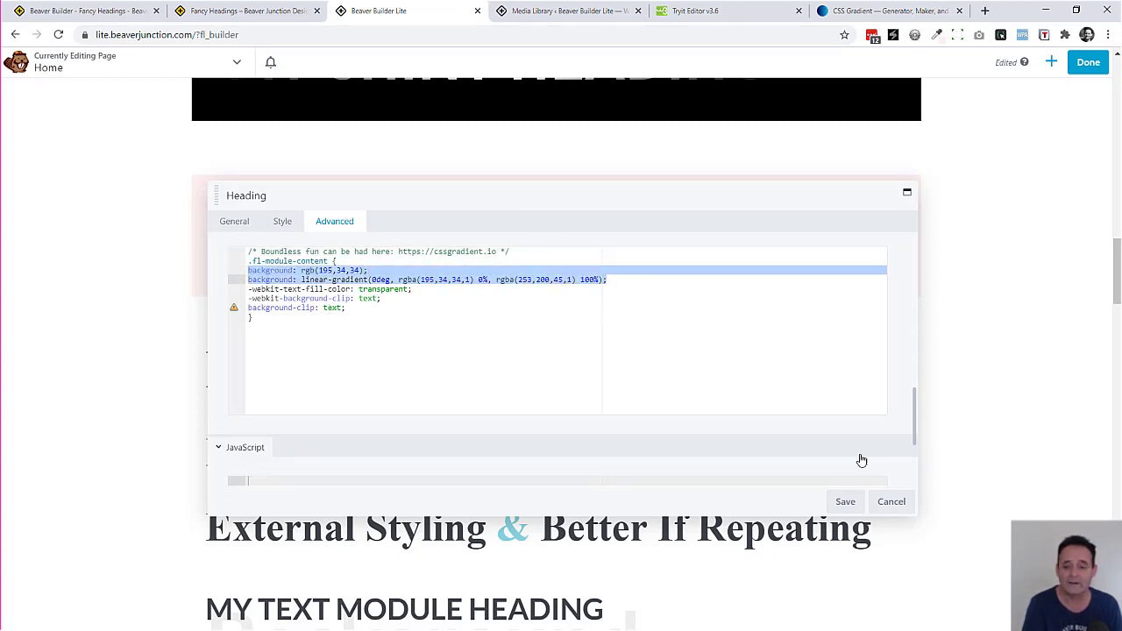
{"action": "left_click", "coordinate": [892, 501]}
{"action": "scroll", "coordinate": [744, 353], "scroll_direction": "up", "scroll_amount": 1}
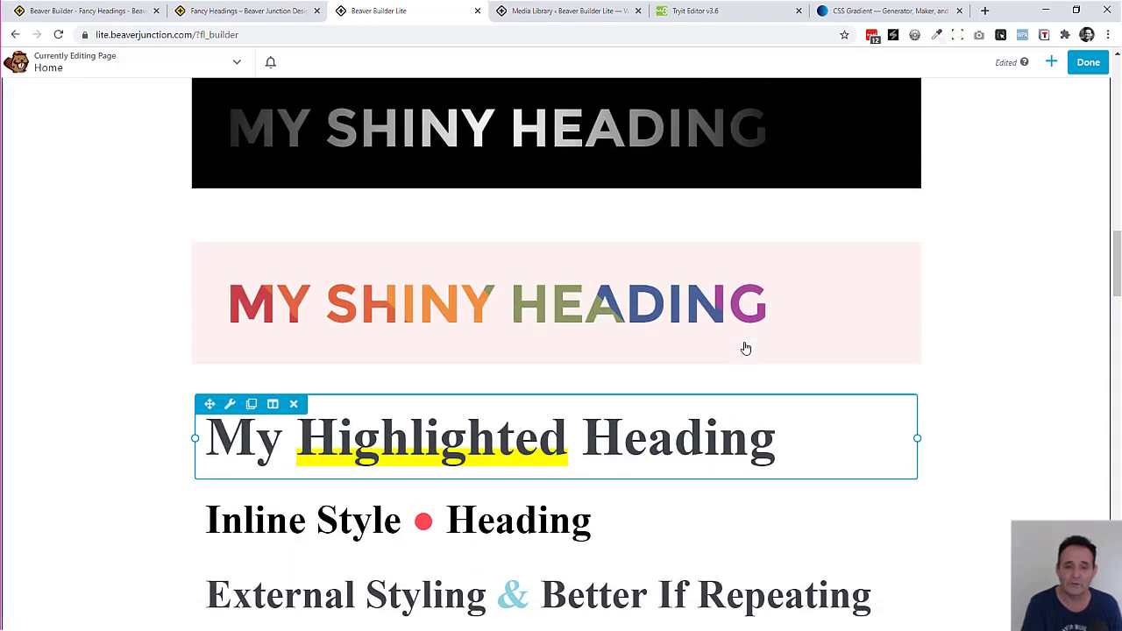
{"action": "scroll", "coordinate": [745, 348], "scroll_direction": "up", "scroll_amount": 4}
{"action": "scroll", "coordinate": [666, 338], "scroll_direction": "down", "scroll_amount": 2}
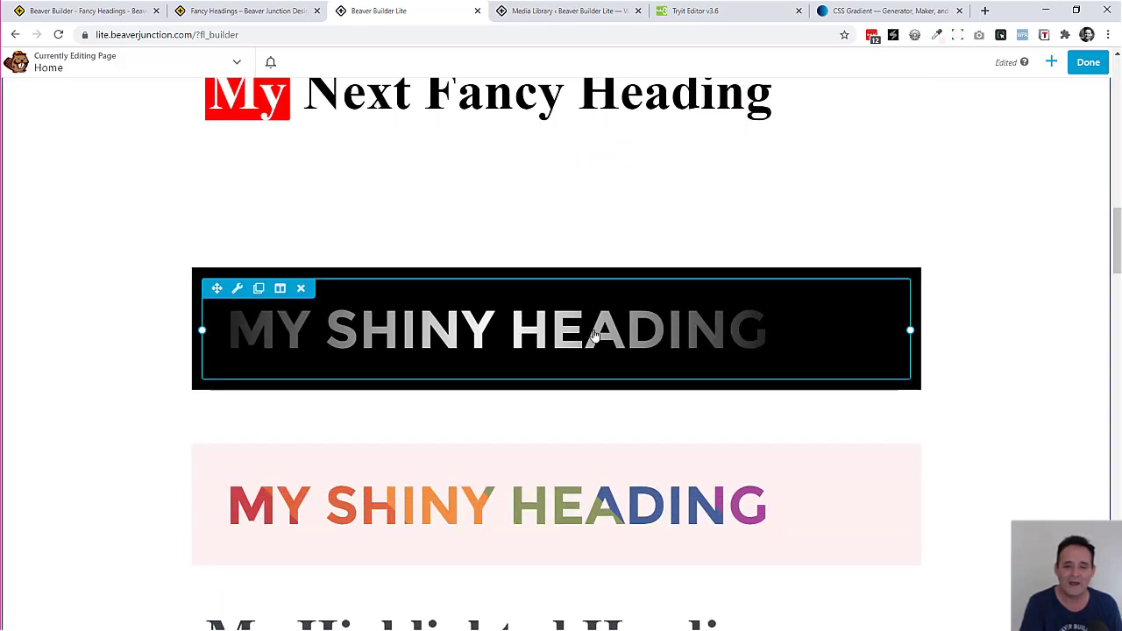
Review the black shiny heading's white-to-#111 radial-gradient CSS, then cancel its settings
{"action": "left_click", "coordinate": [594, 335]}
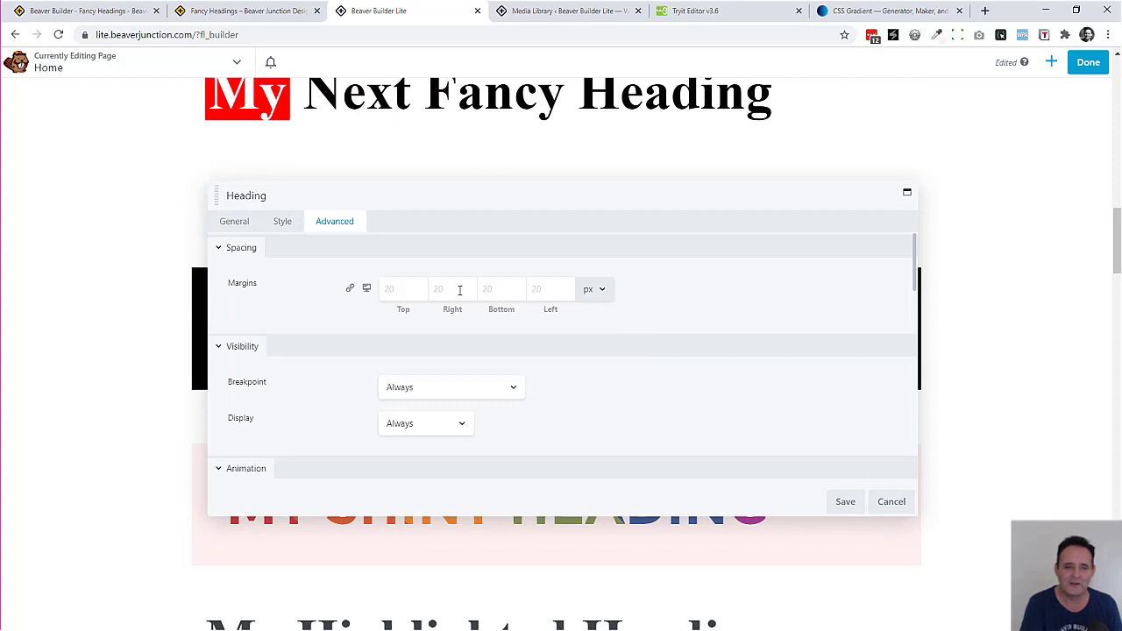
{"action": "scroll", "coordinate": [531, 318], "scroll_direction": "down", "scroll_amount": 3}
{"action": "right_click", "coordinate": [531, 320]}
{"action": "left_click", "coordinate": [351, 375]}
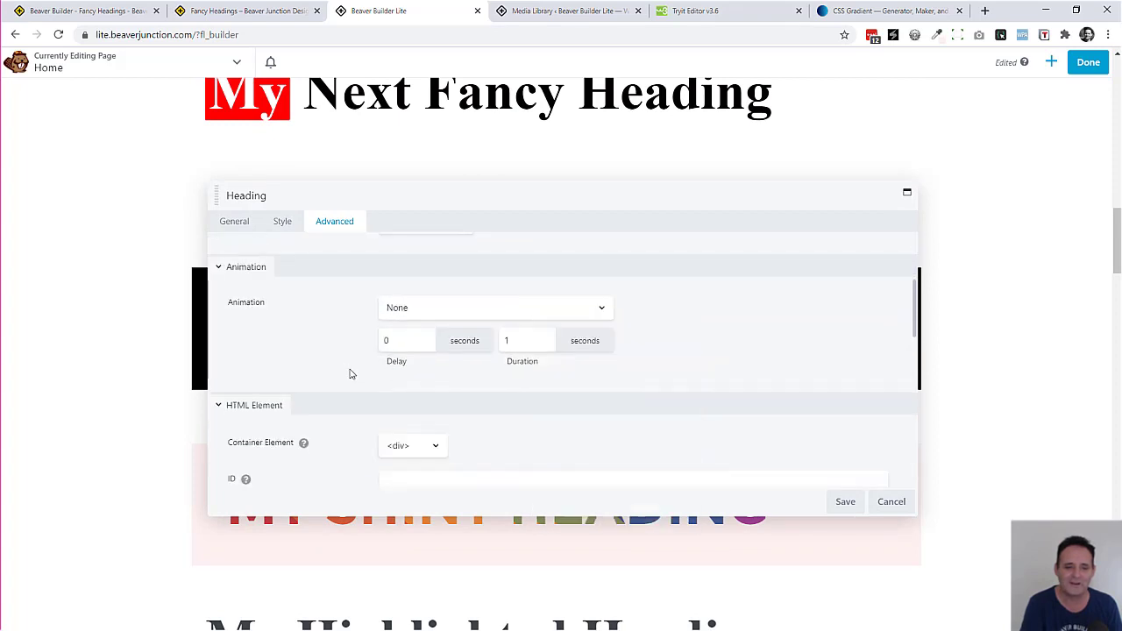
{"action": "scroll", "coordinate": [351, 375], "scroll_direction": "down", "scroll_amount": 3}
{"action": "right_click", "coordinate": [576, 320]}
{"action": "left_click", "coordinate": [680, 300]}
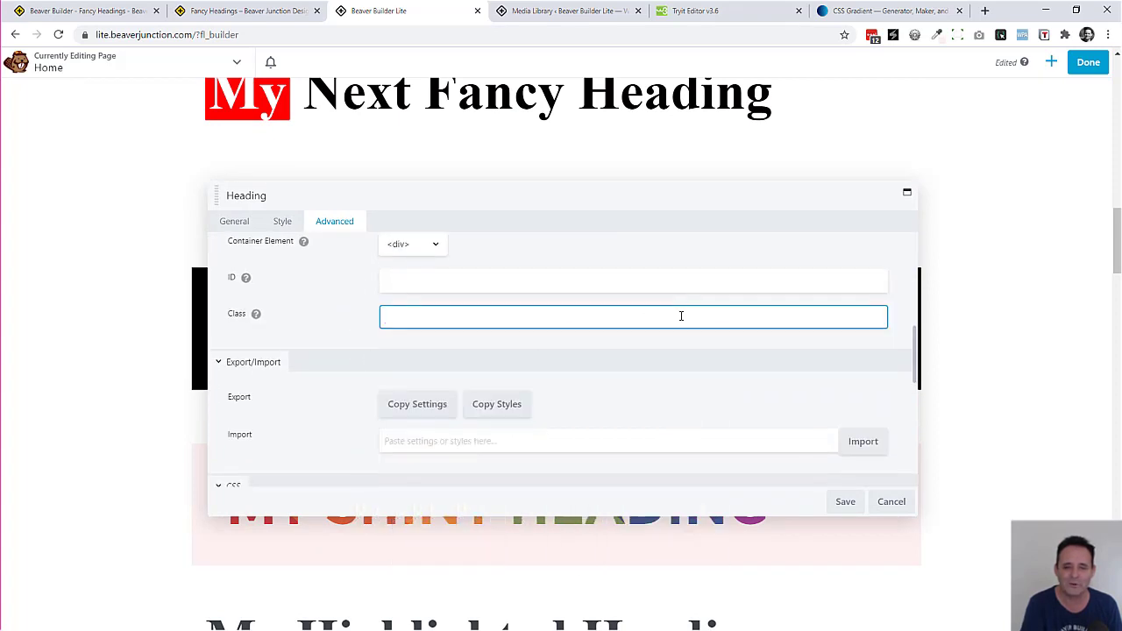
{"action": "scroll", "coordinate": [680, 318], "scroll_direction": "down", "scroll_amount": 3}
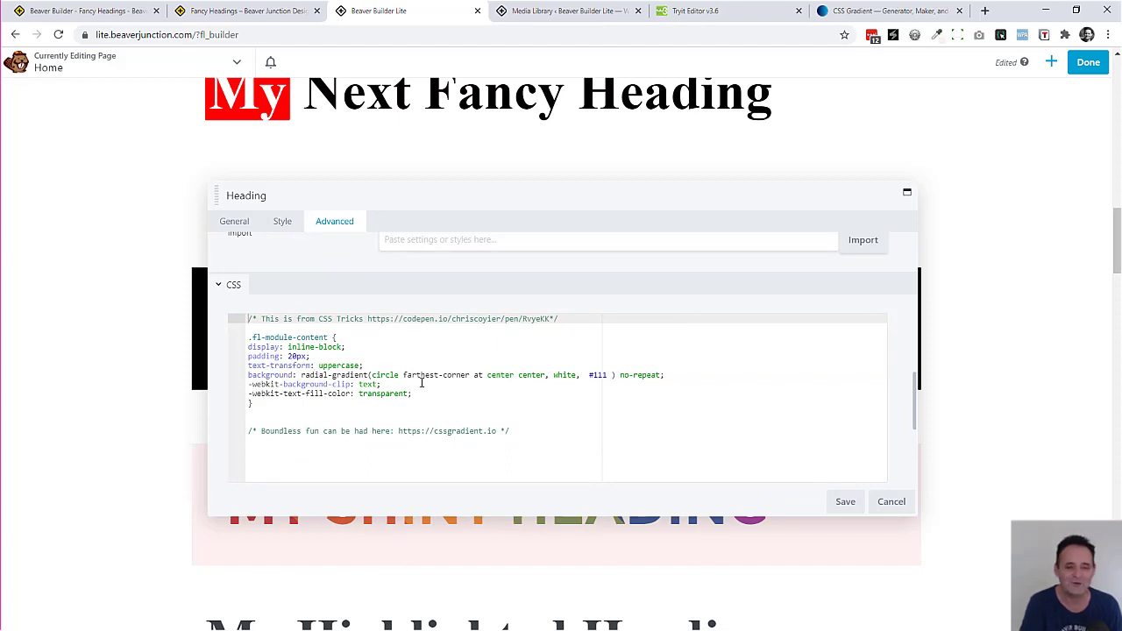
{"action": "left_click", "coordinate": [887, 501]}
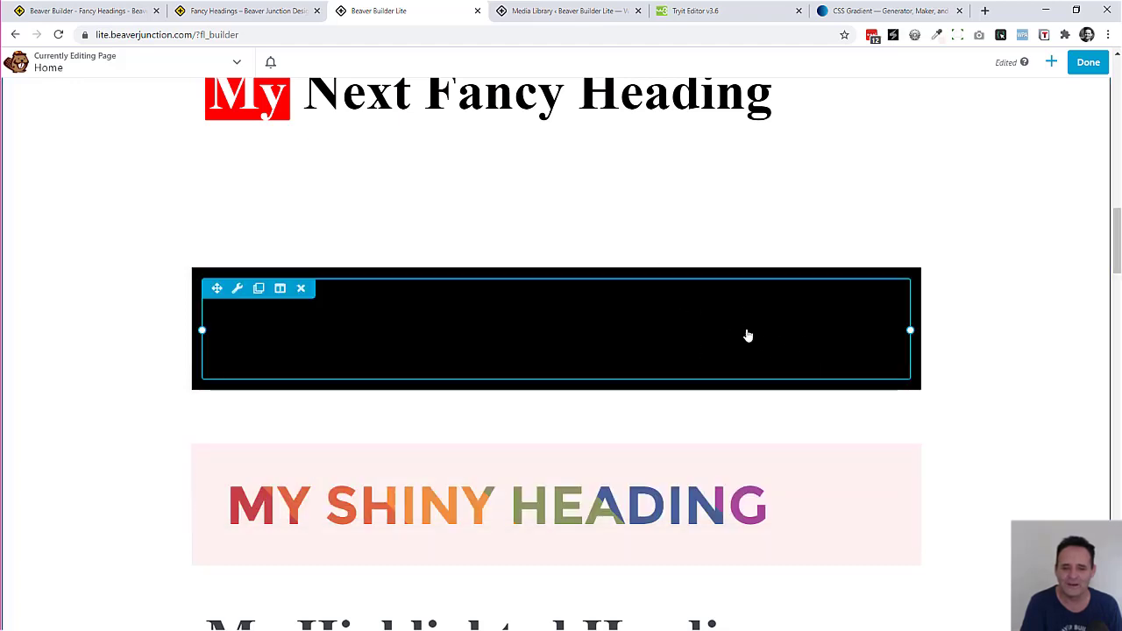
Open the rainbow MY SHINY HEADING's settings and scroll to its 45deg six-colour gradient CSS
{"action": "scroll", "coordinate": [603, 442], "scroll_direction": "down", "scroll_amount": 2}
{"action": "mouse_move", "coordinate": [566, 384]}
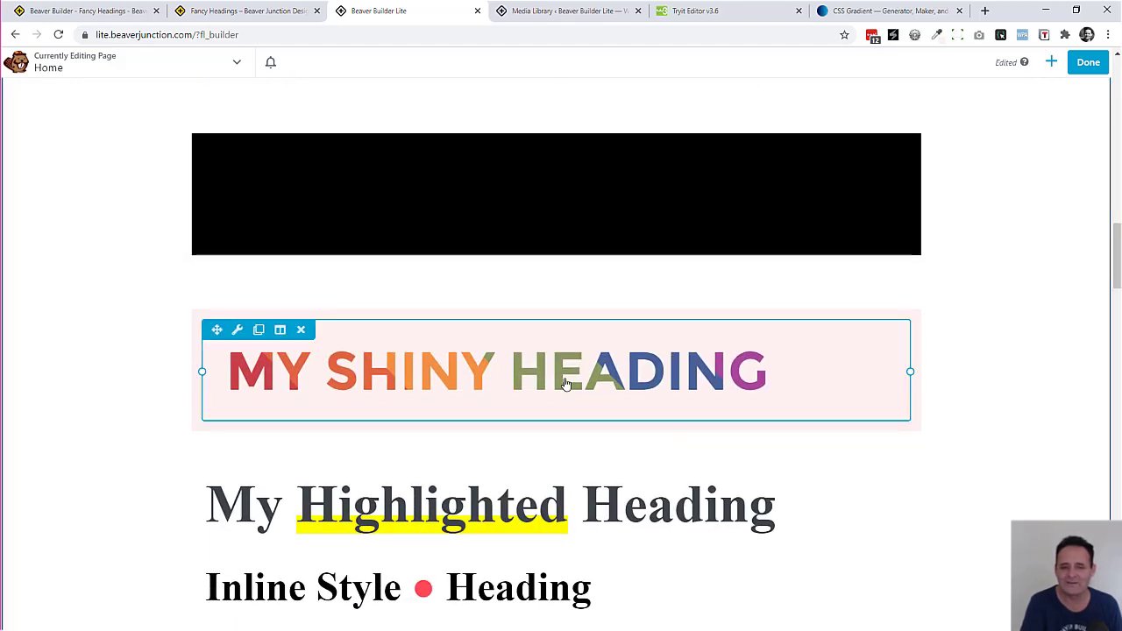
{"action": "left_click", "coordinate": [568, 382]}
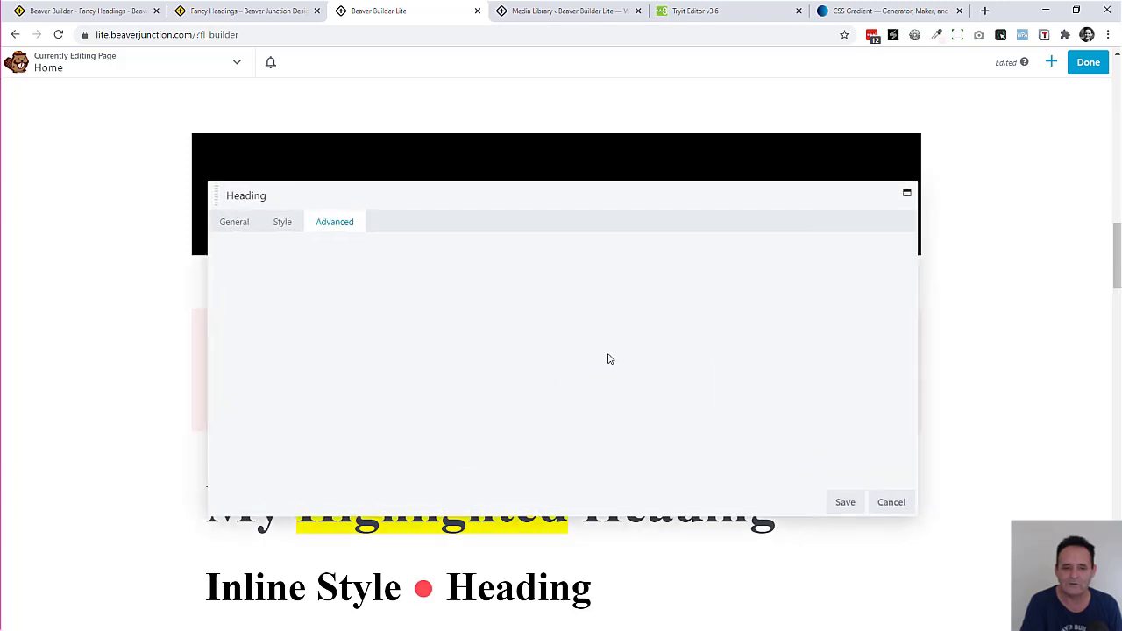
{"action": "scroll", "coordinate": [612, 353], "scroll_direction": "down", "scroll_amount": 6}
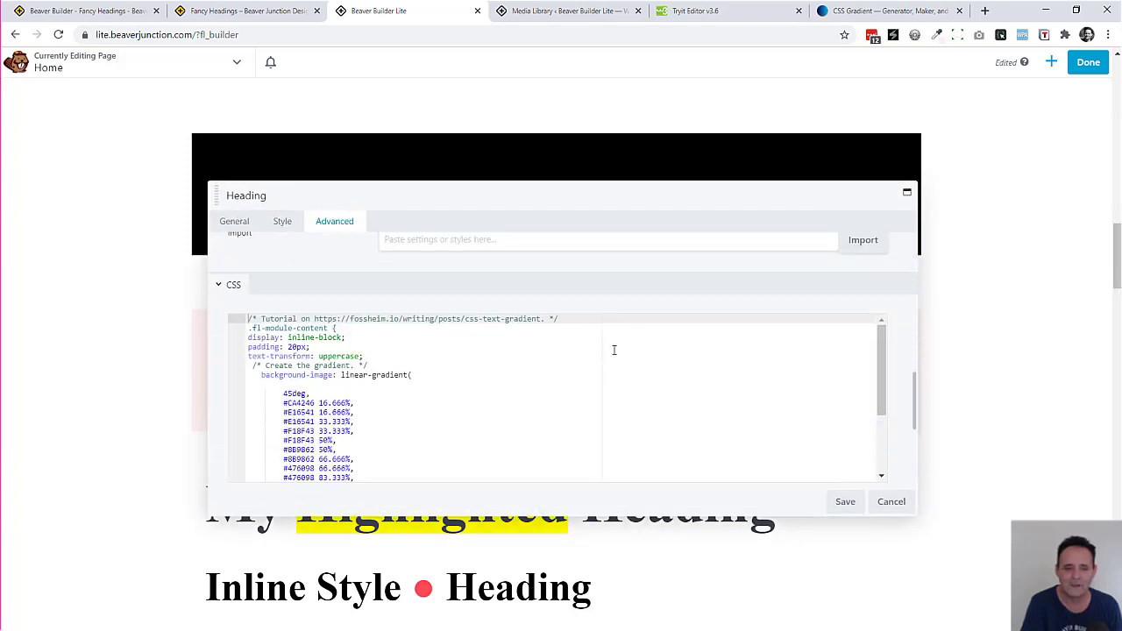
{"action": "scroll", "coordinate": [470, 381], "scroll_direction": "down", "scroll_amount": 3}
{"action": "scroll", "coordinate": [471, 380], "scroll_direction": "up", "scroll_amount": 2}
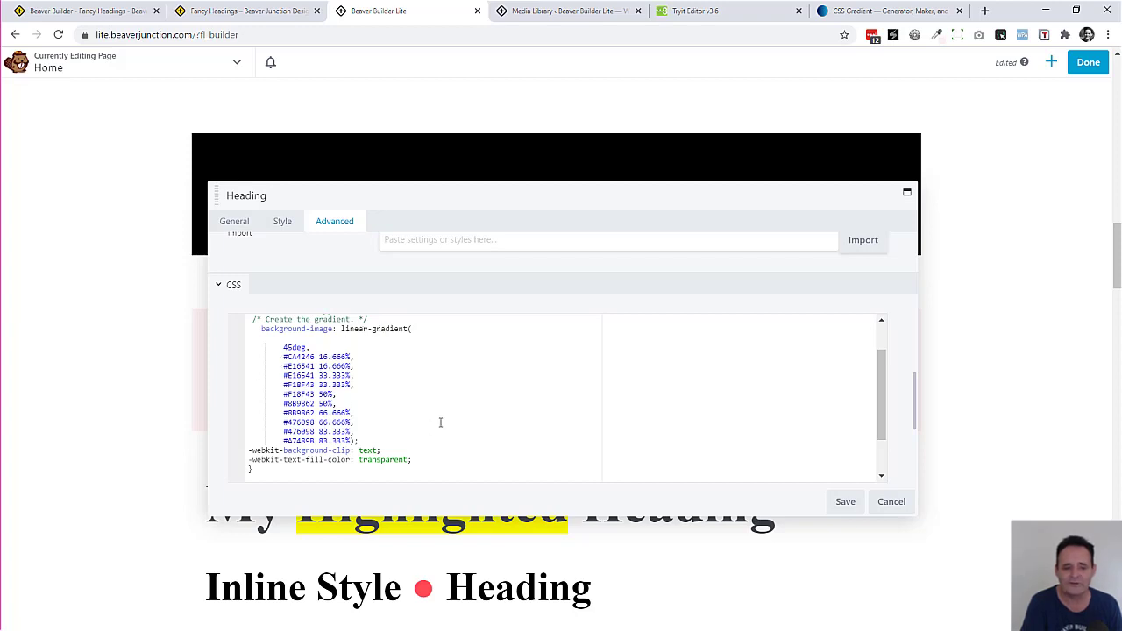
On cssgradient.io make the gradient linear at 162° with the red stop at 33%
{"action": "left_click", "coordinate": [884, 12]}
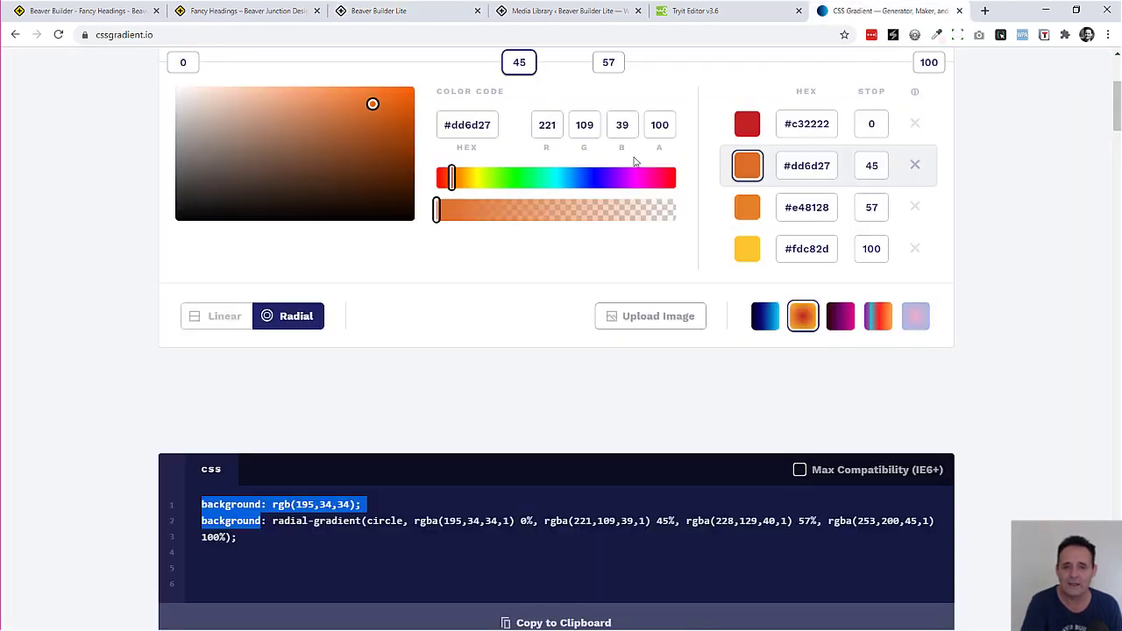
{"action": "scroll", "coordinate": [634, 249], "scroll_direction": "up", "scroll_amount": 3}
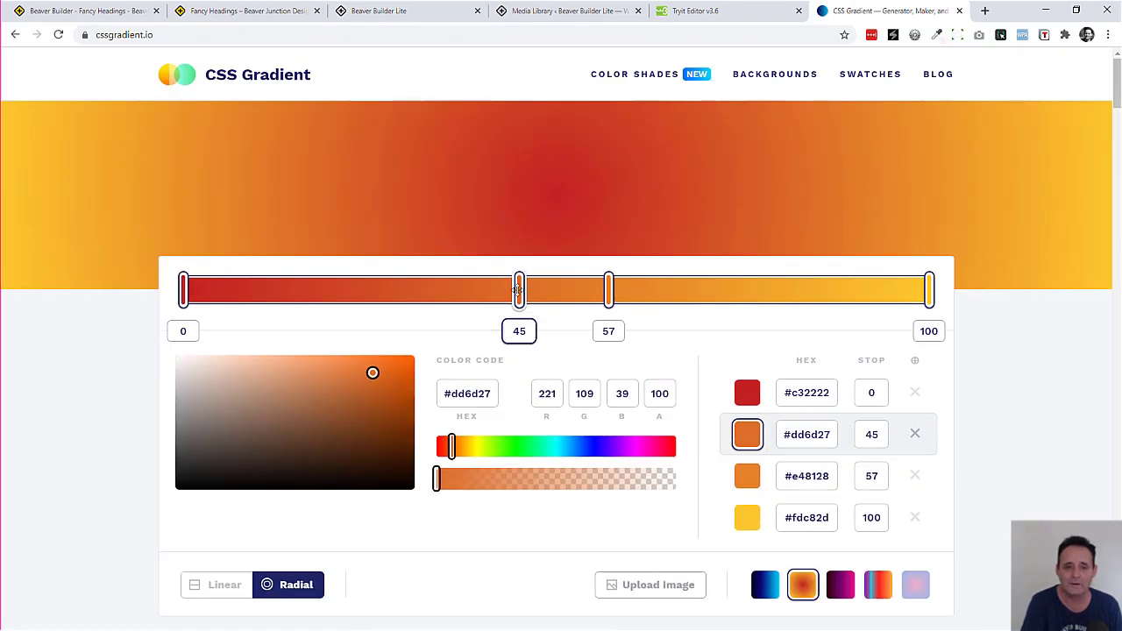
{"action": "left_click_drag", "start_coordinate": [519, 289], "coordinate": [338, 291]}
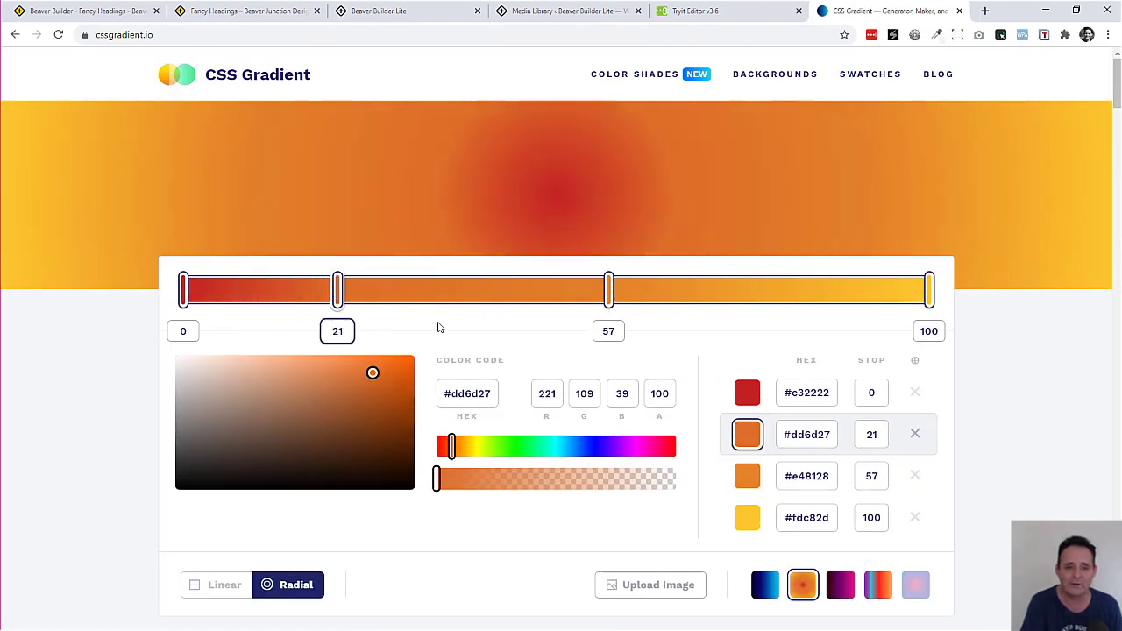
{"action": "left_click", "coordinate": [208, 585]}
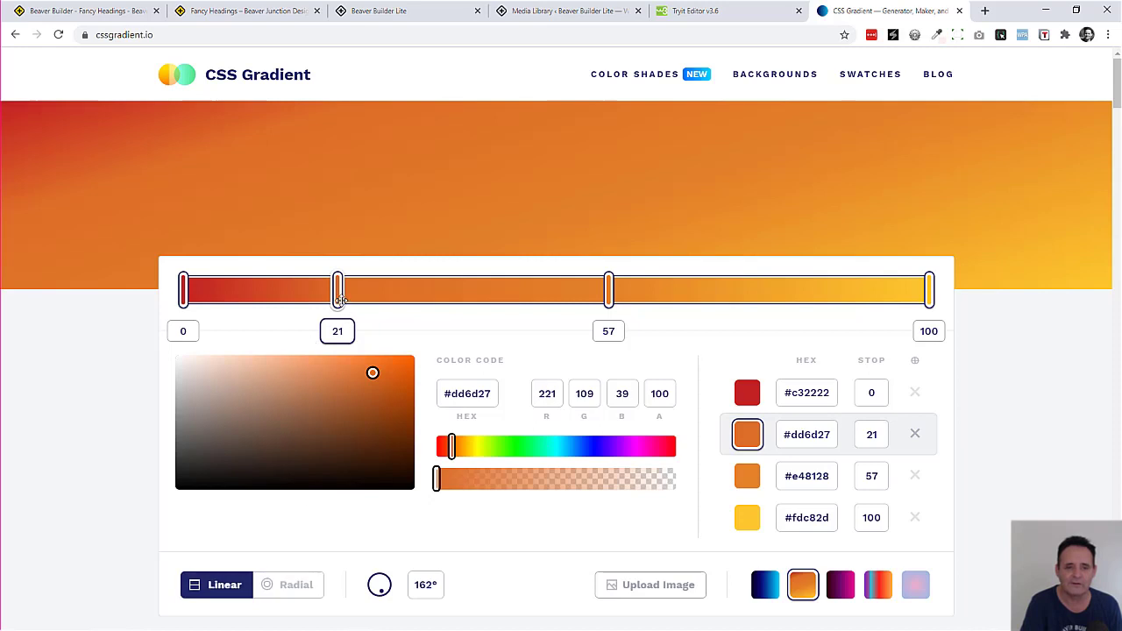
{"action": "left_click_drag", "start_coordinate": [338, 292], "coordinate": [429, 289]}
{"action": "left_click_drag", "start_coordinate": [183, 287], "coordinate": [419, 296]}
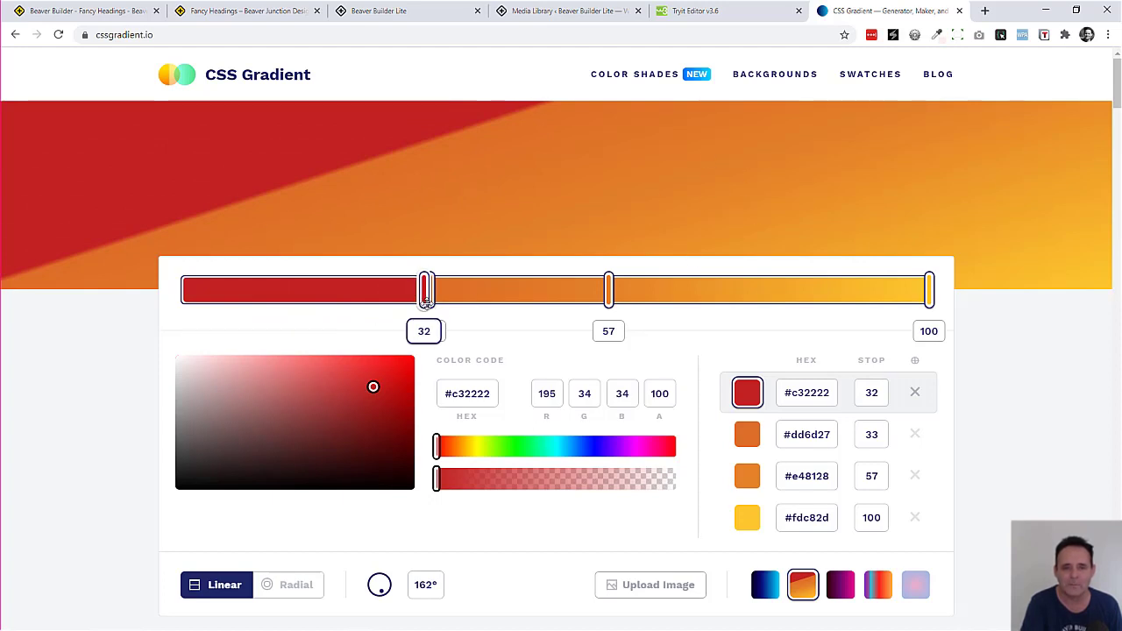
{"action": "left_click_drag", "start_coordinate": [529, 285], "coordinate": [438, 290]}
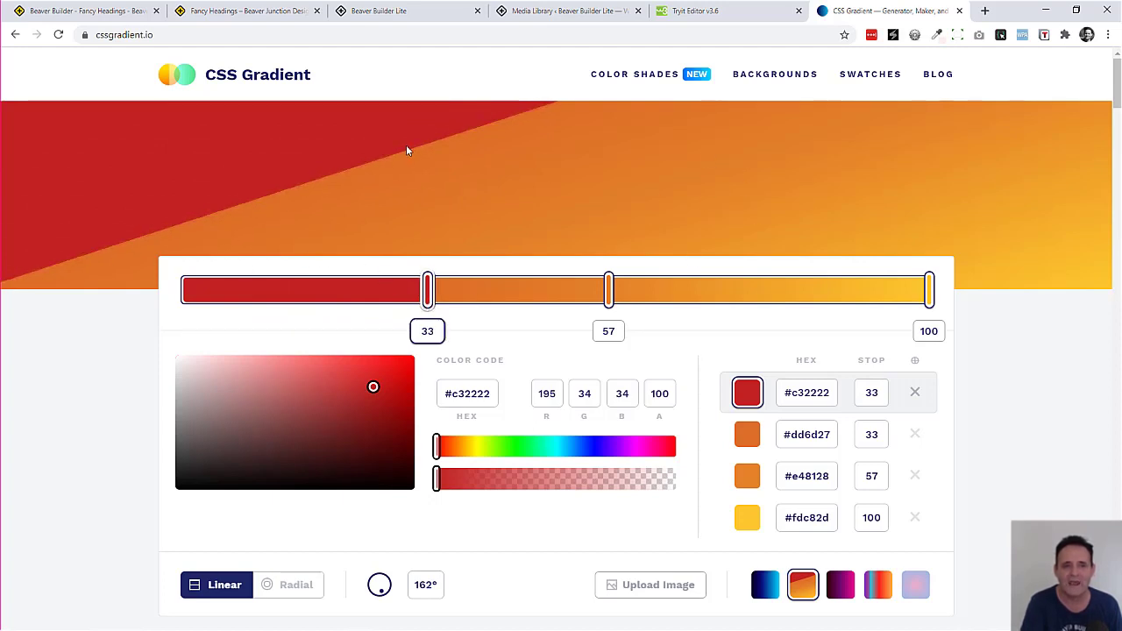
Close the rainbow shiny heading's settings in Beaver Builder without saving
{"action": "left_click", "coordinate": [372, 10]}
{"action": "scroll", "coordinate": [650, 350], "scroll_direction": "down", "scroll_amount": 1}
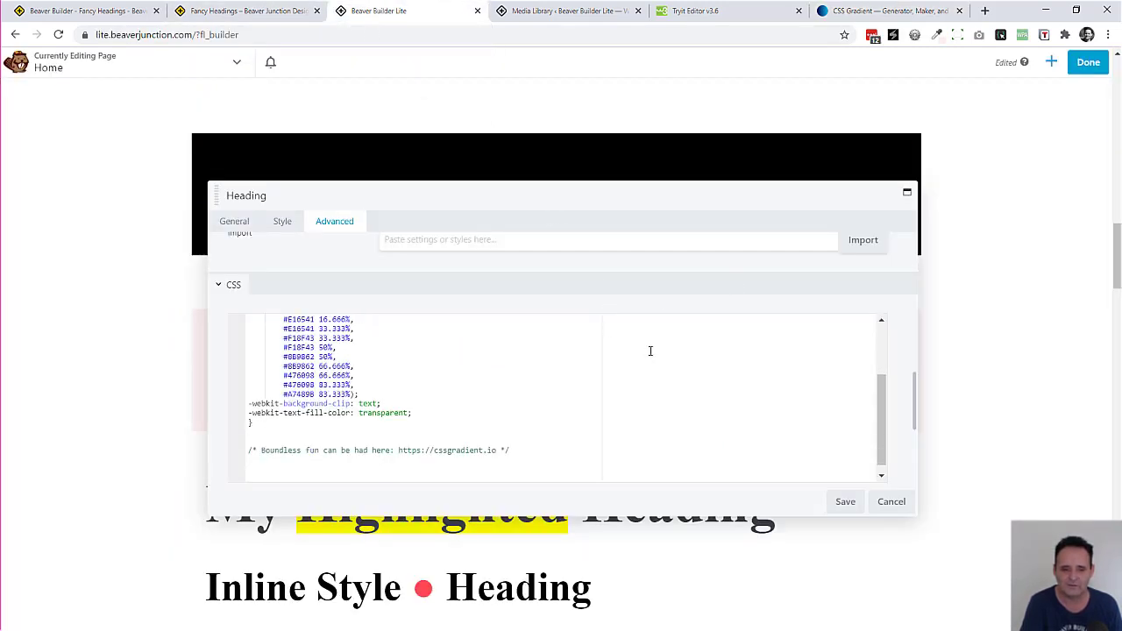
{"action": "left_click", "coordinate": [892, 501]}
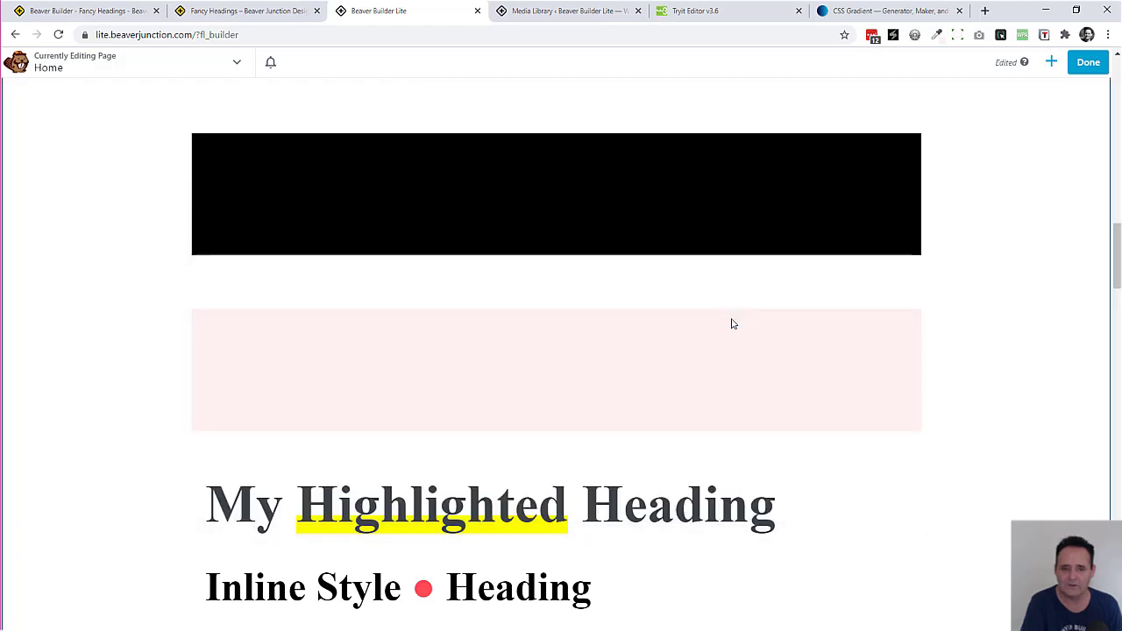
Scroll the live Fancy Headings page past split-colour and gradient headings to the shiny and highlighted ones
{"action": "left_click", "coordinate": [230, 11]}
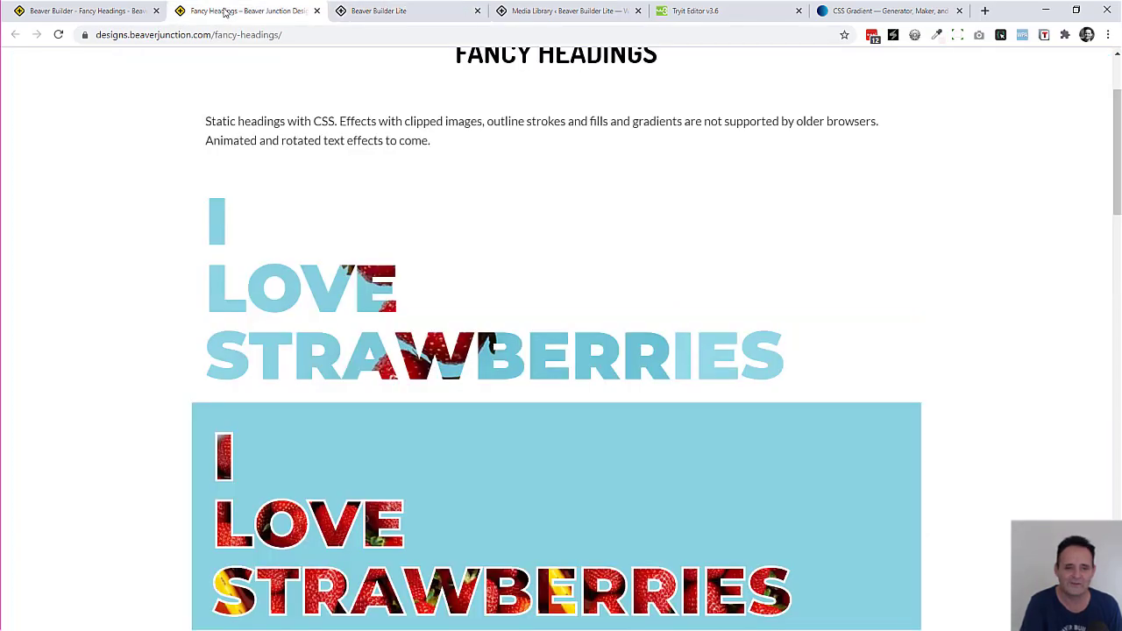
{"action": "scroll", "coordinate": [547, 282], "scroll_direction": "down", "scroll_amount": 5}
{"action": "scroll", "coordinate": [547, 281], "scroll_direction": "down", "scroll_amount": 9}
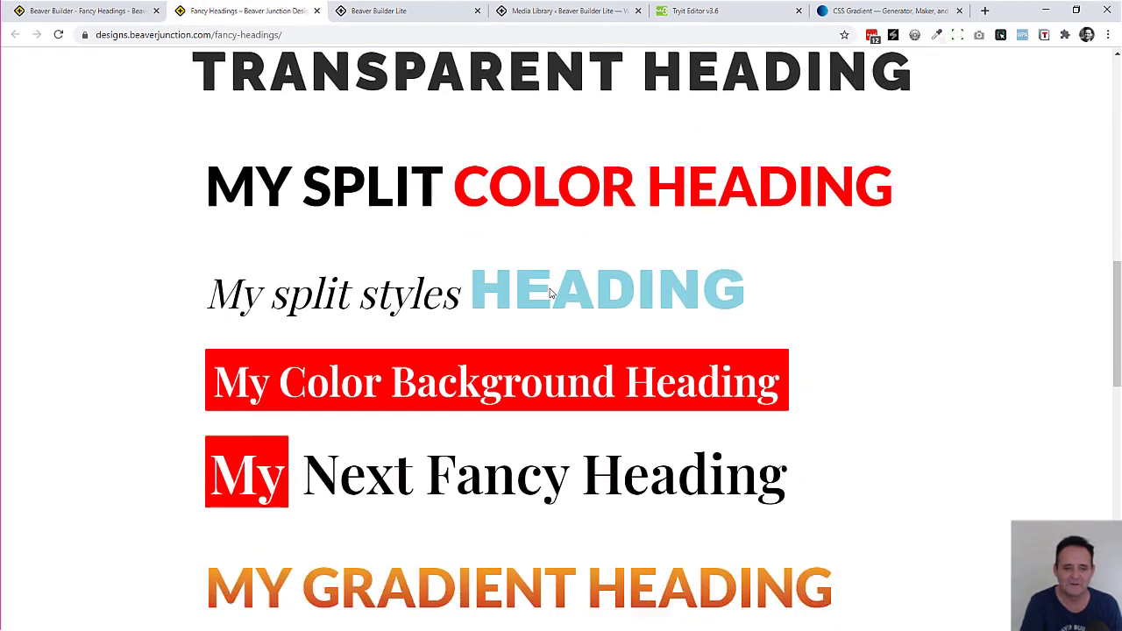
{"action": "right_click", "coordinate": [554, 304]}
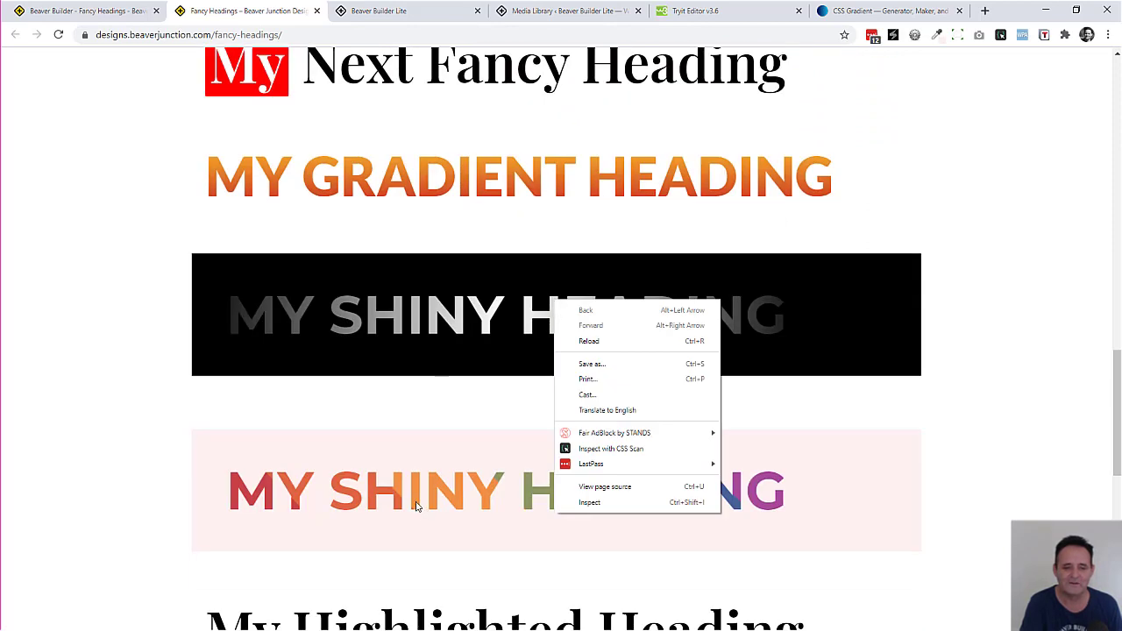
{"action": "left_click", "coordinate": [896, 463]}
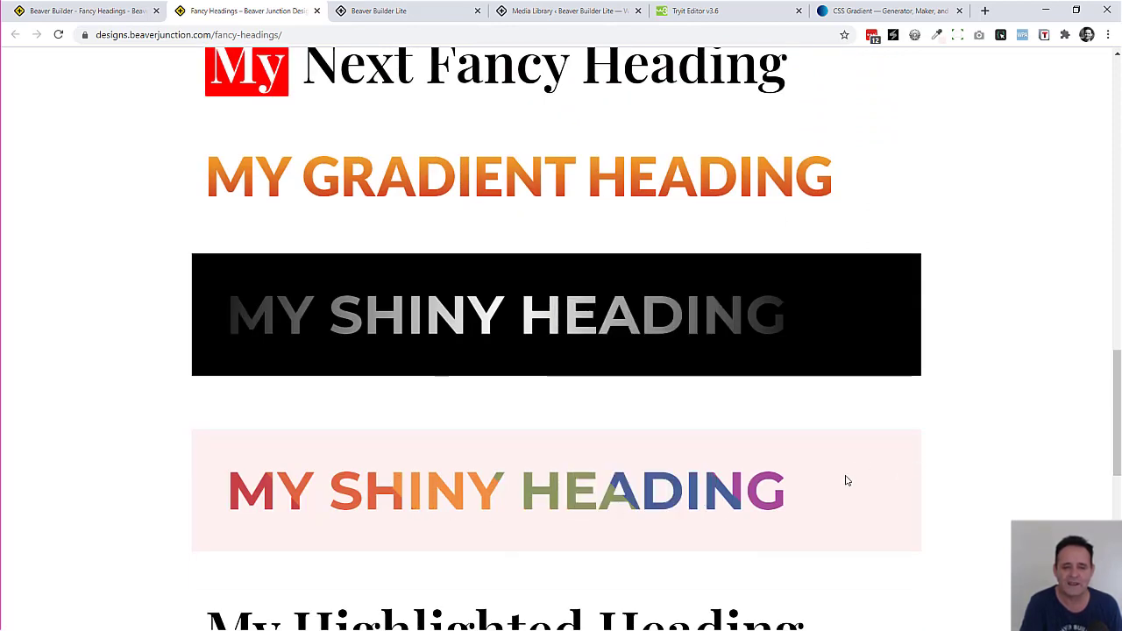
{"action": "scroll", "coordinate": [851, 480], "scroll_direction": "down", "scroll_amount": 2}
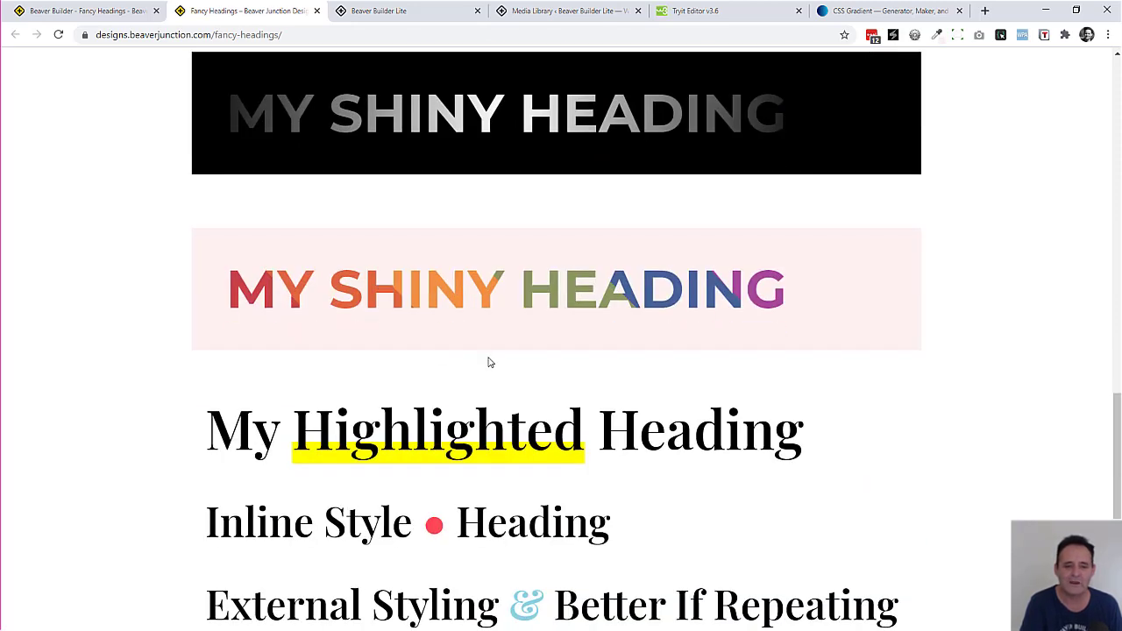
{"action": "scroll", "coordinate": [512, 350], "scroll_direction": "down", "scroll_amount": 2}
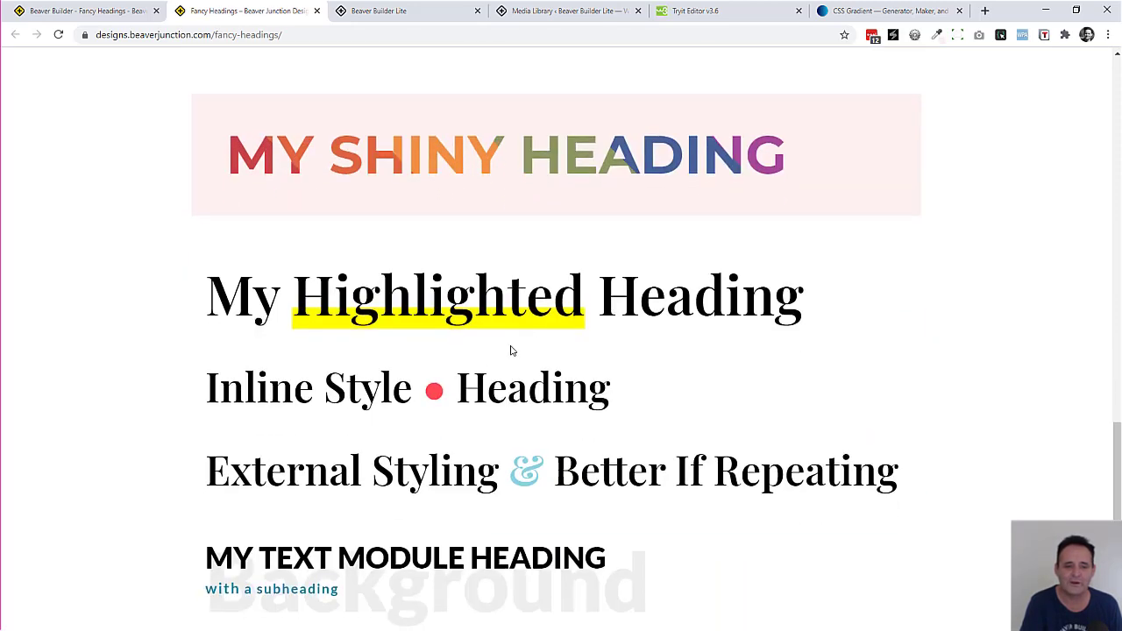
Open My Highlighted Heading's CSS showing the transparent 70%, yellow 30% linear-gradient
{"action": "left_click", "coordinate": [383, 13]}
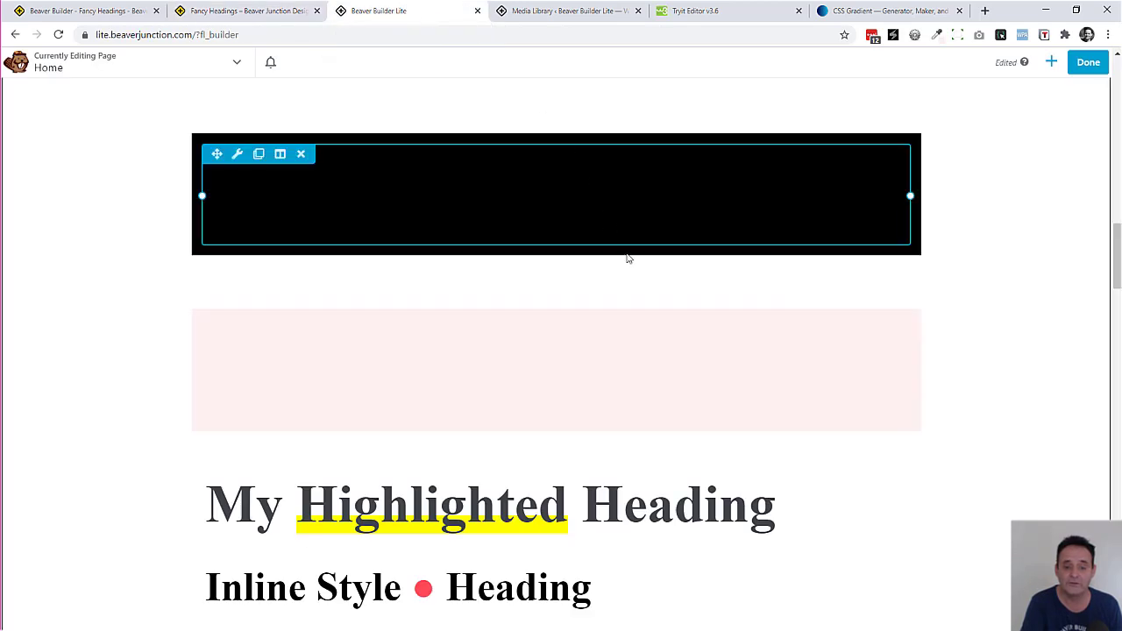
{"action": "scroll", "coordinate": [627, 259], "scroll_direction": "down", "scroll_amount": 2}
{"action": "left_click", "coordinate": [566, 307]}
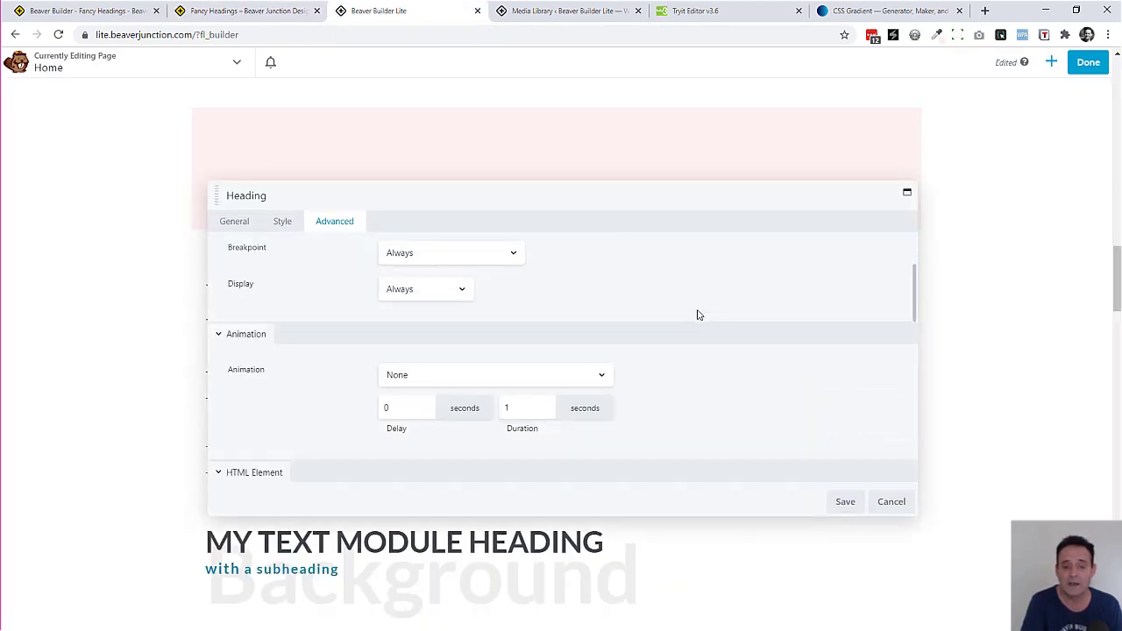
{"action": "scroll", "coordinate": [698, 321], "scroll_direction": "down", "scroll_amount": 5}
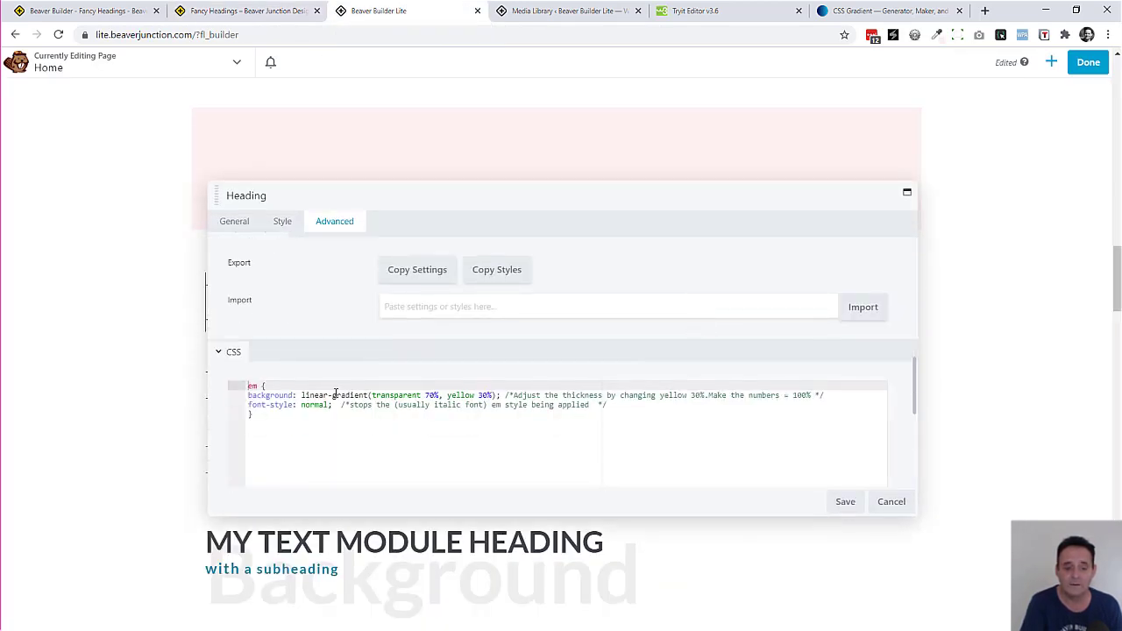
{"action": "left_click", "coordinate": [349, 395]}
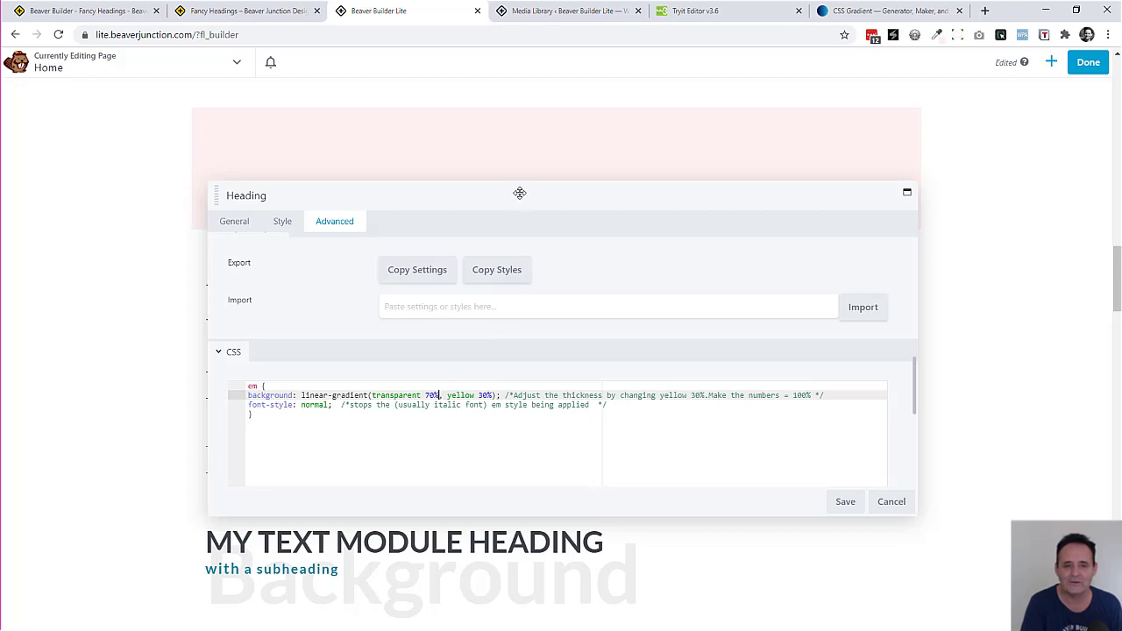
Shift the settings panel to compare the CSS with the heading, then cancel without saving
{"action": "left_click_drag", "start_coordinate": [518, 193], "coordinate": [544, 401]}
{"action": "mouse_move", "coordinate": [488, 321]}
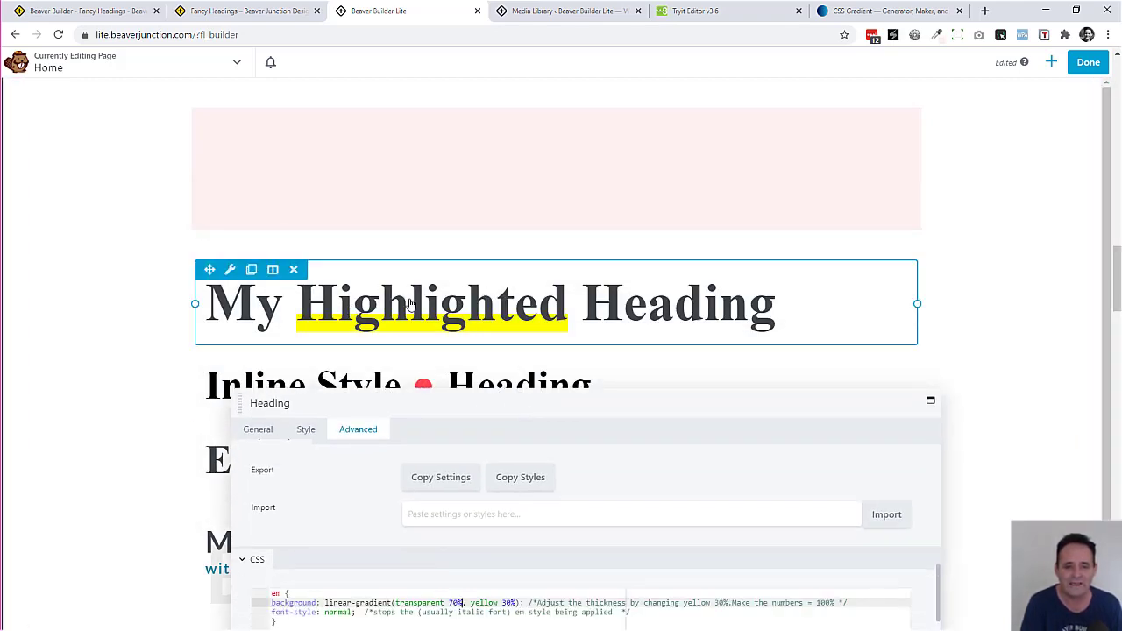
{"action": "left_click_drag", "start_coordinate": [603, 403], "coordinate": [605, 303]}
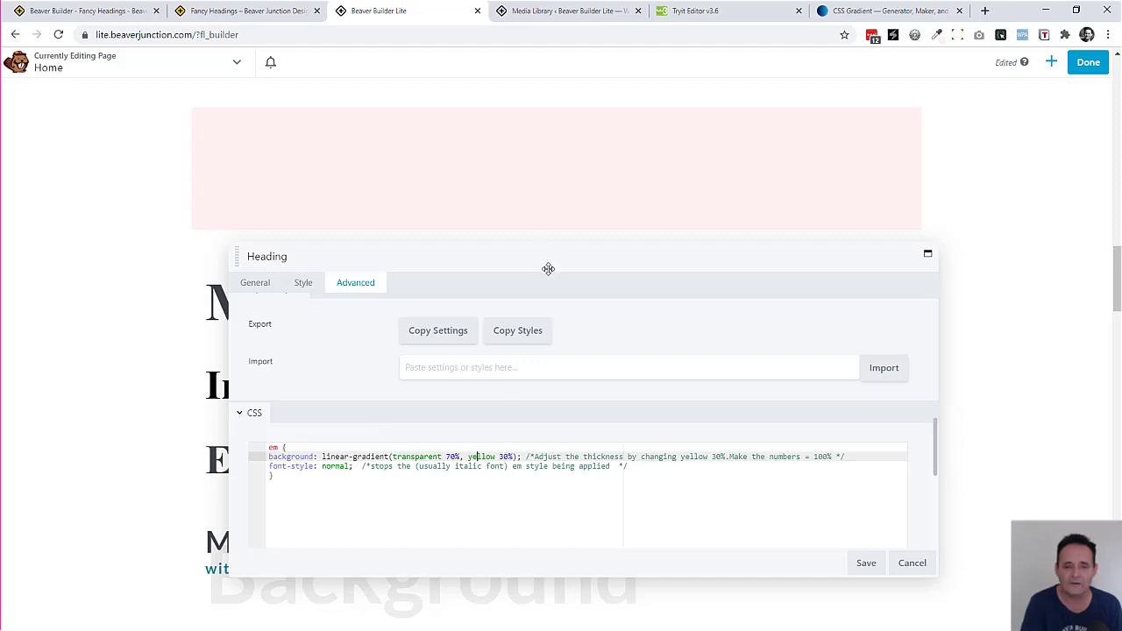
{"action": "left_click_drag", "start_coordinate": [548, 275], "coordinate": [538, 368]}
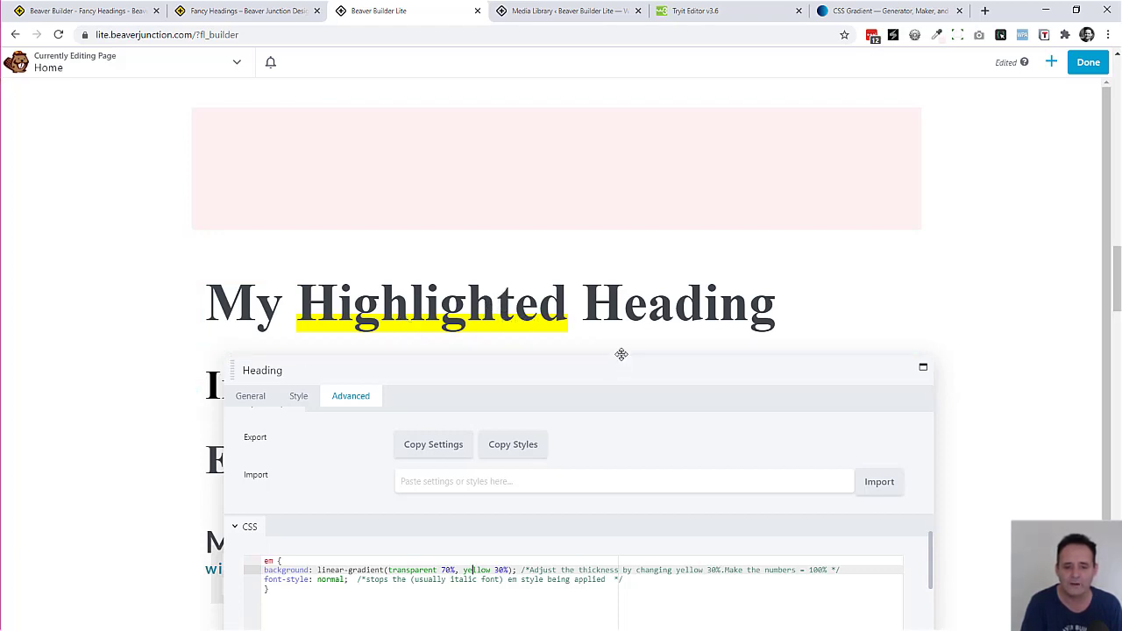
{"action": "left_click_drag", "start_coordinate": [620, 359], "coordinate": [603, 266]}
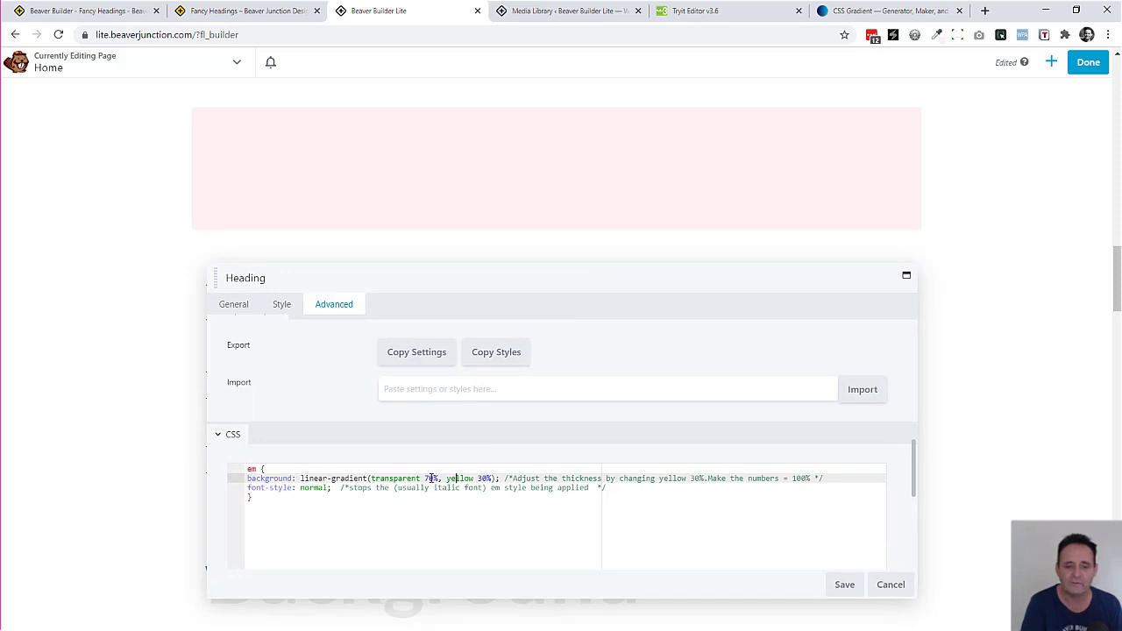
{"action": "left_click", "coordinate": [904, 589]}
{"action": "scroll", "coordinate": [707, 376], "scroll_direction": "down", "scroll_amount": 1}
Check the Inline Style heading's red dot character and save the heading
{"action": "left_click", "coordinate": [588, 320]}
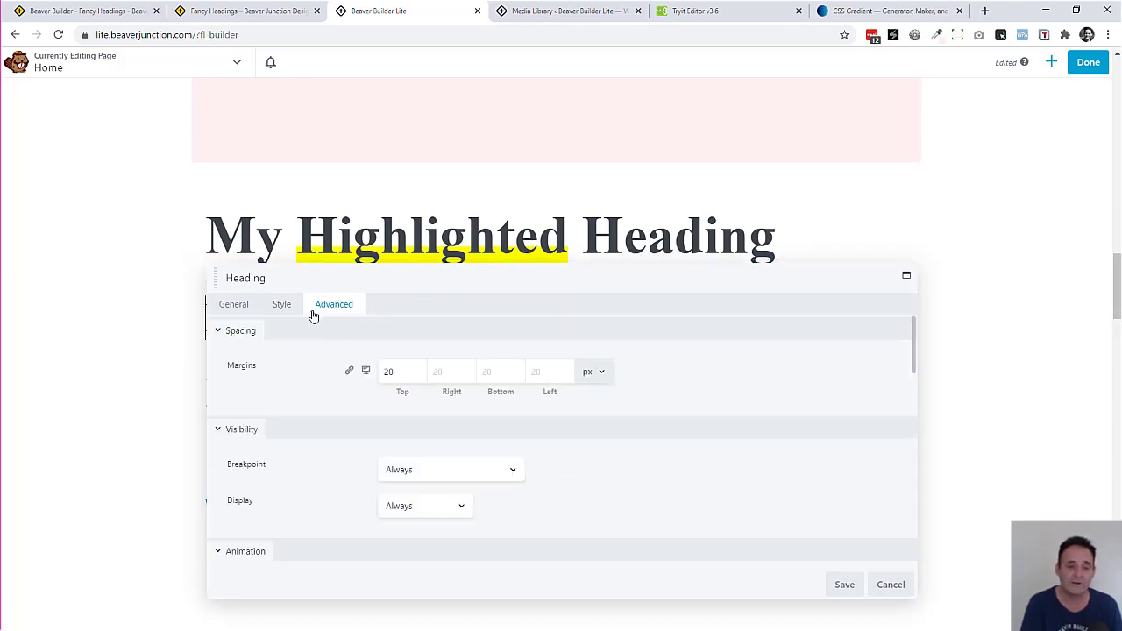
{"action": "left_click", "coordinate": [234, 304]}
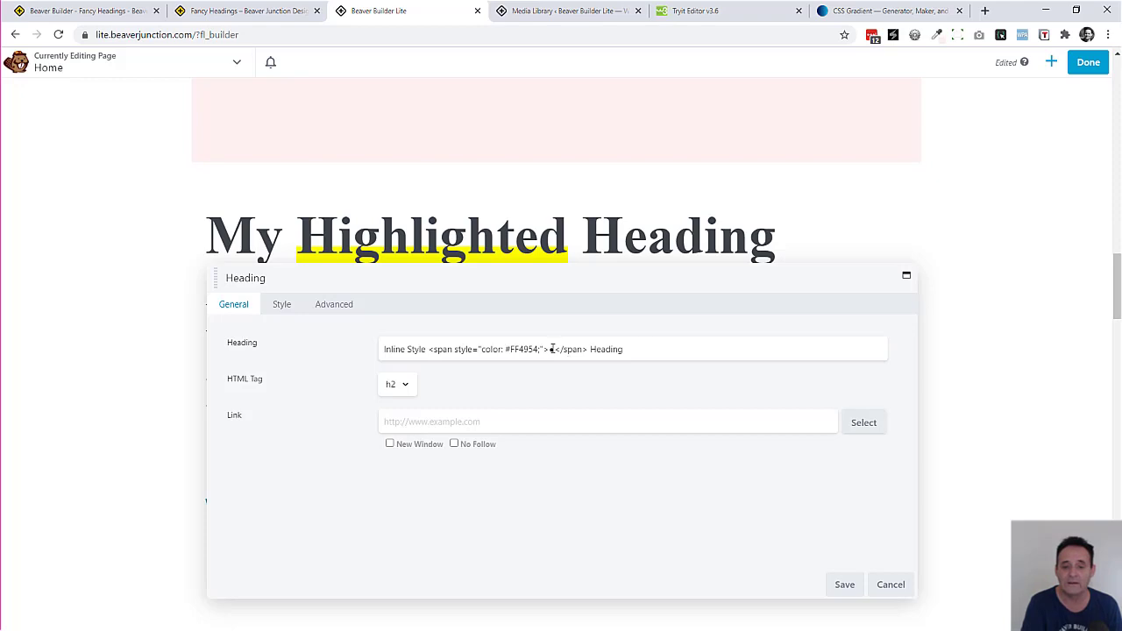
{"action": "left_click", "coordinate": [551, 349]}
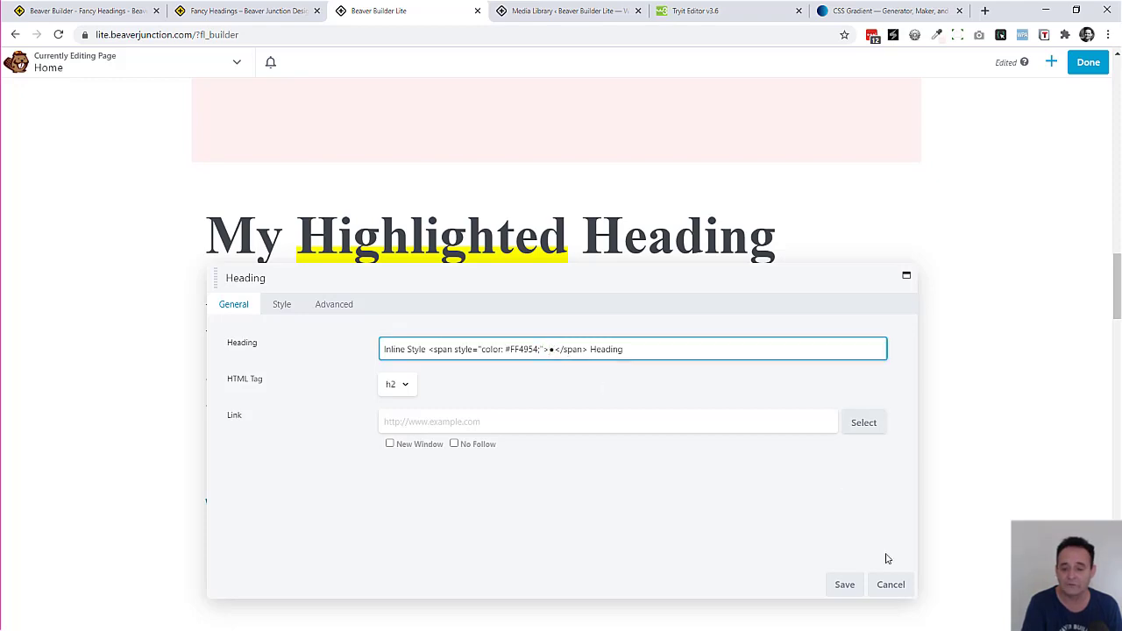
{"action": "left_click", "coordinate": [890, 584]}
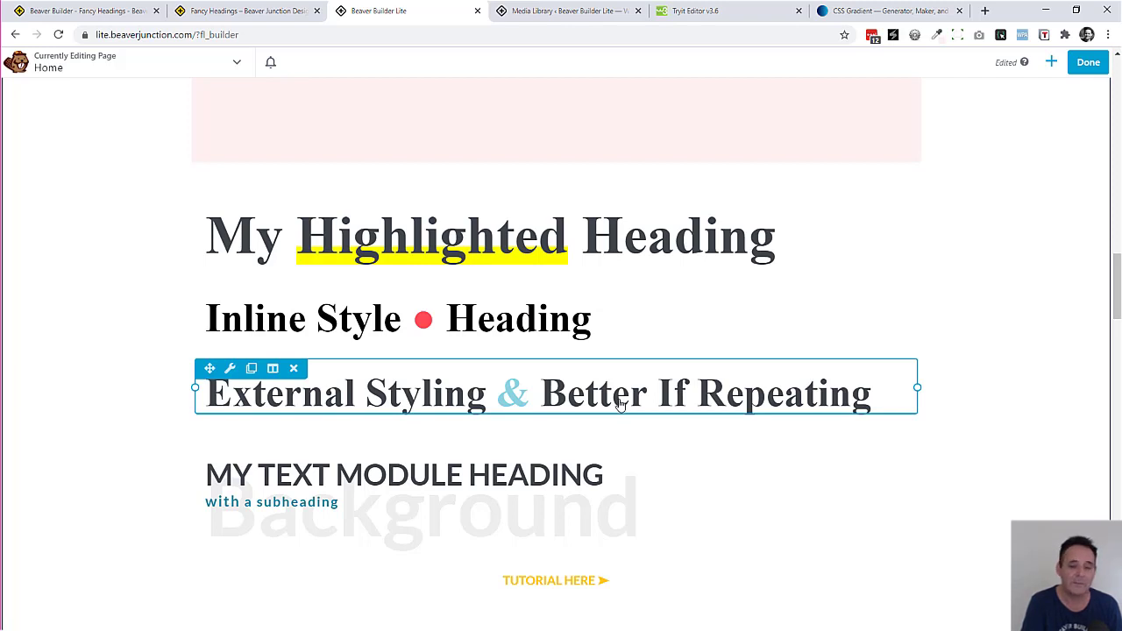
Inspect the span class markup wrapping the & in the External Styling heading, then save
{"action": "left_click", "coordinate": [589, 394]}
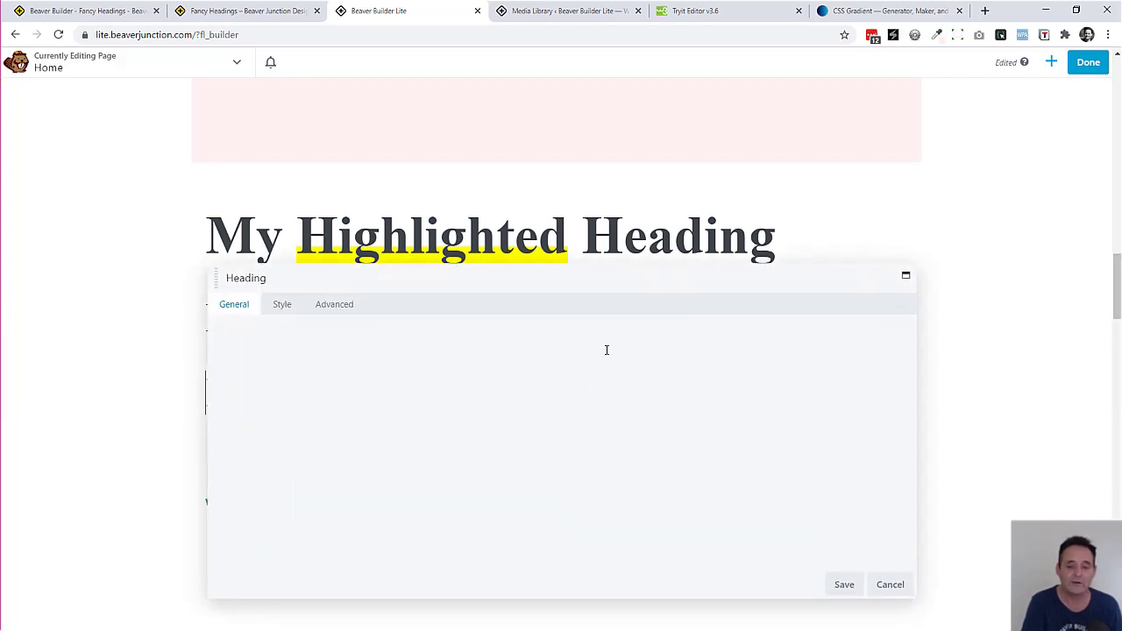
{"action": "left_click_drag", "start_coordinate": [450, 349], "coordinate": [563, 350]}
{"action": "key", "text": "shift+Right"}
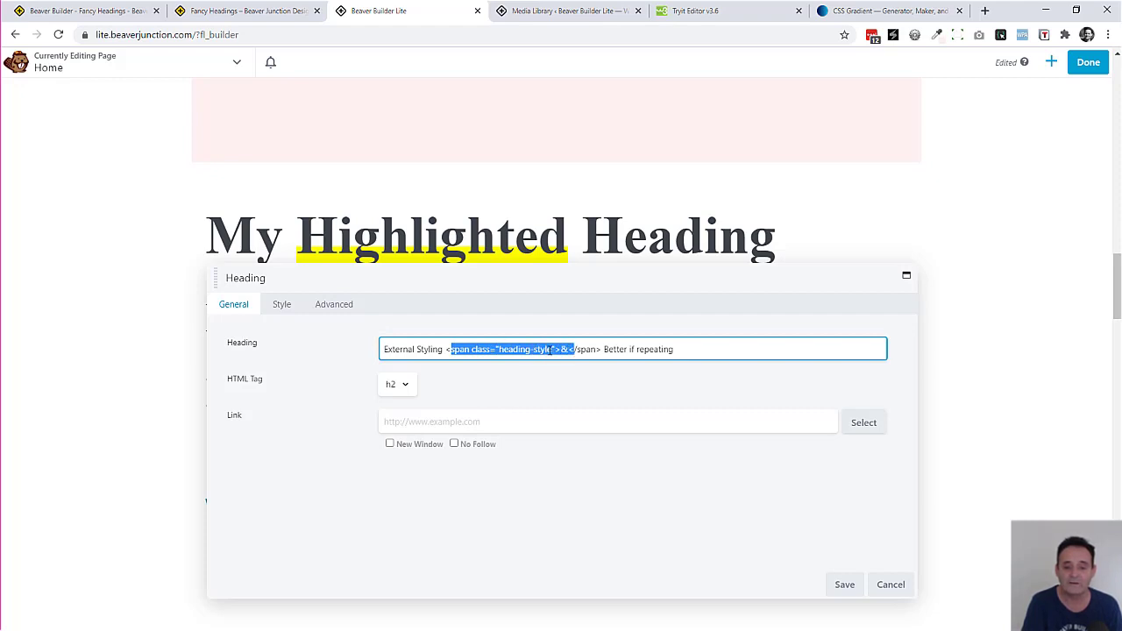
{"action": "left_click", "coordinate": [602, 349]}
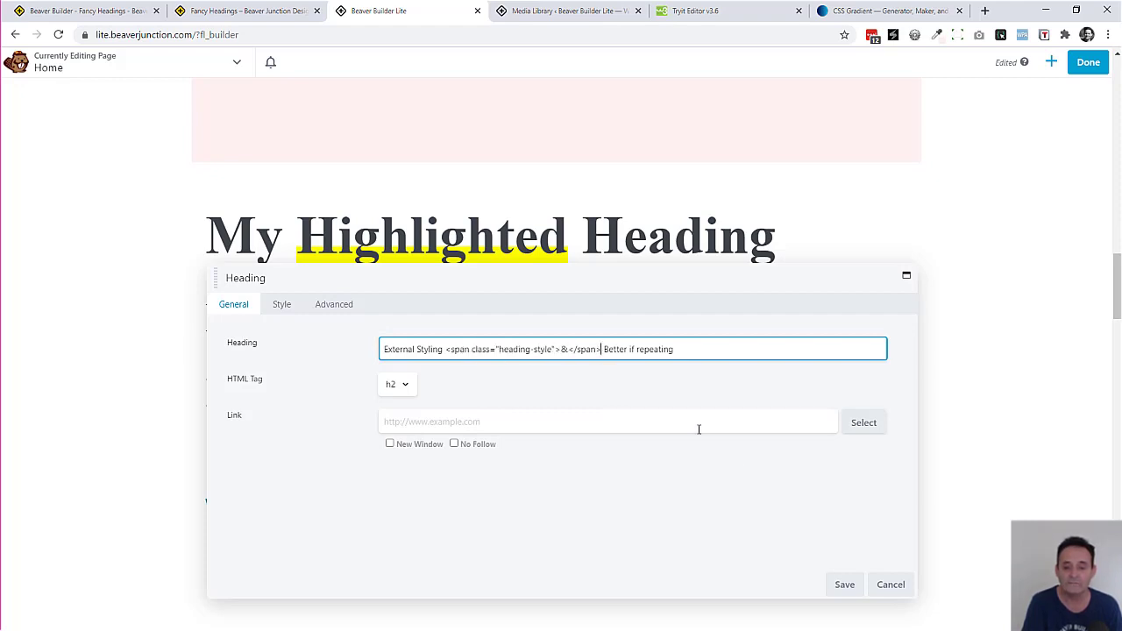
{"action": "left_click", "coordinate": [849, 585]}
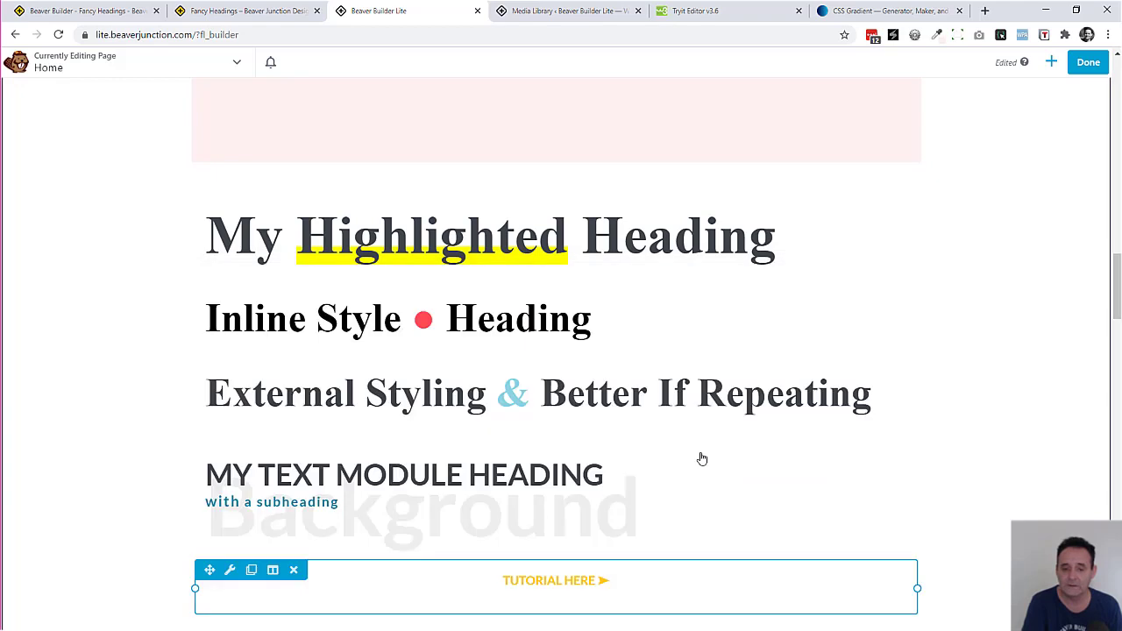
{"action": "left_click", "coordinate": [599, 395]}
{"action": "left_click", "coordinate": [334, 304]}
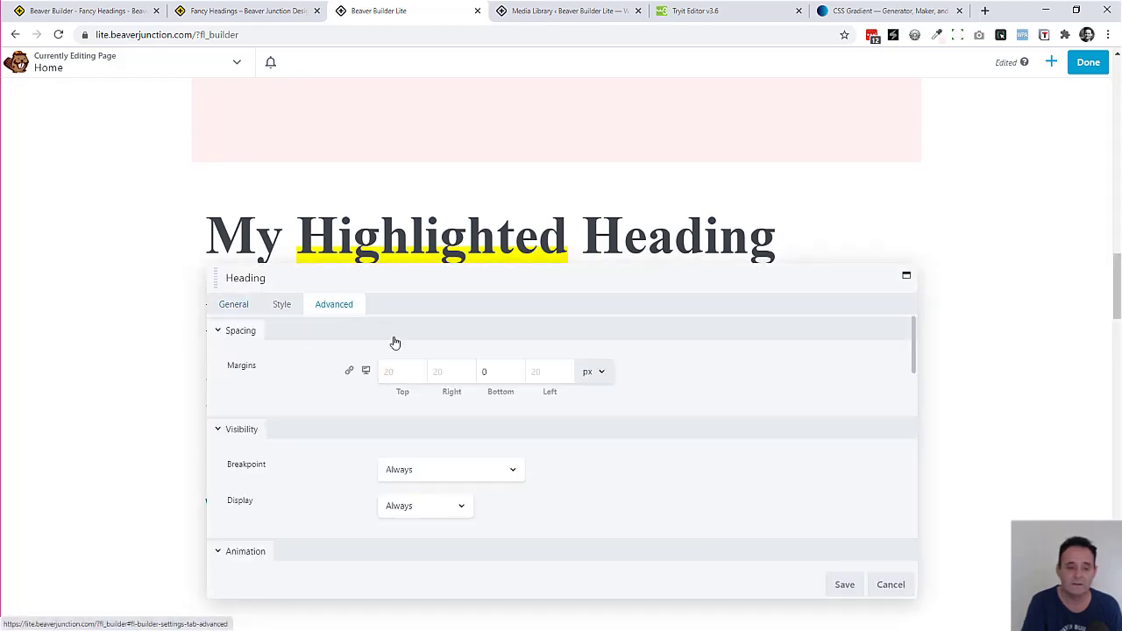
{"action": "scroll", "coordinate": [433, 359], "scroll_direction": "down", "scroll_amount": 3}
{"action": "scroll", "coordinate": [433, 360], "scroll_direction": "down", "scroll_amount": 5}
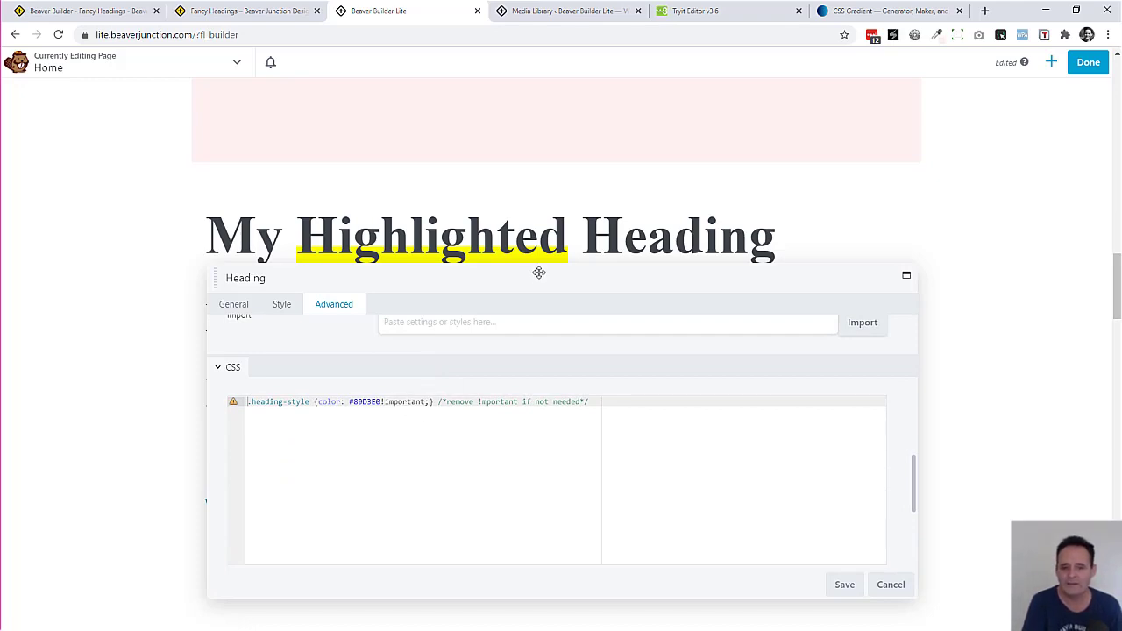
{"action": "left_click_drag", "start_coordinate": [543, 279], "coordinate": [514, 462]}
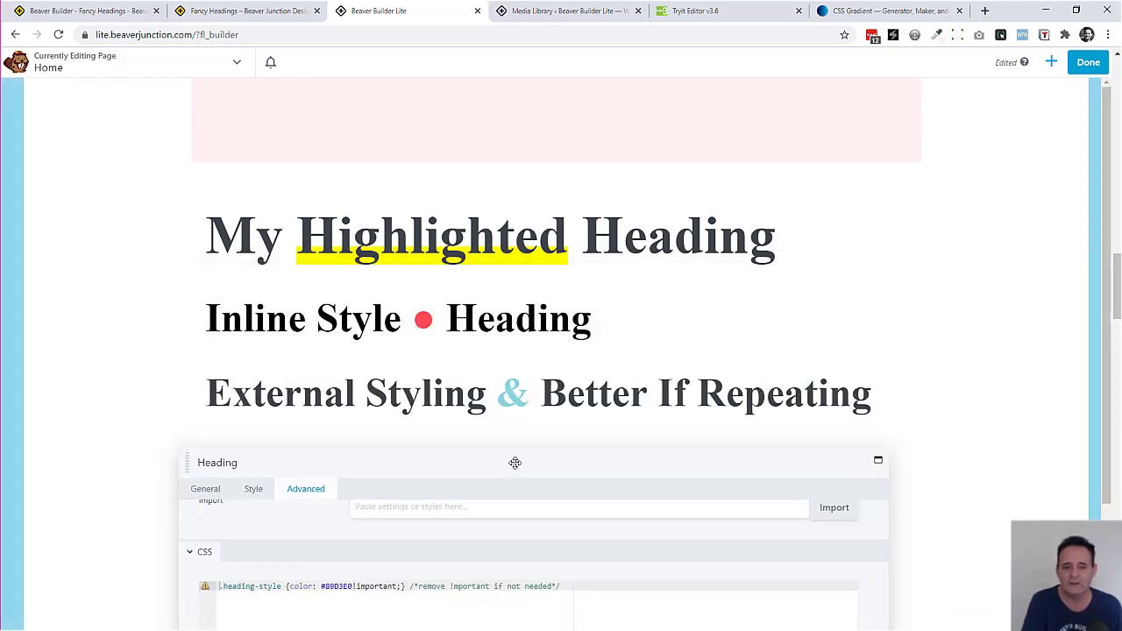
{"action": "left_click_drag", "start_coordinate": [515, 463], "coordinate": [516, 457]}
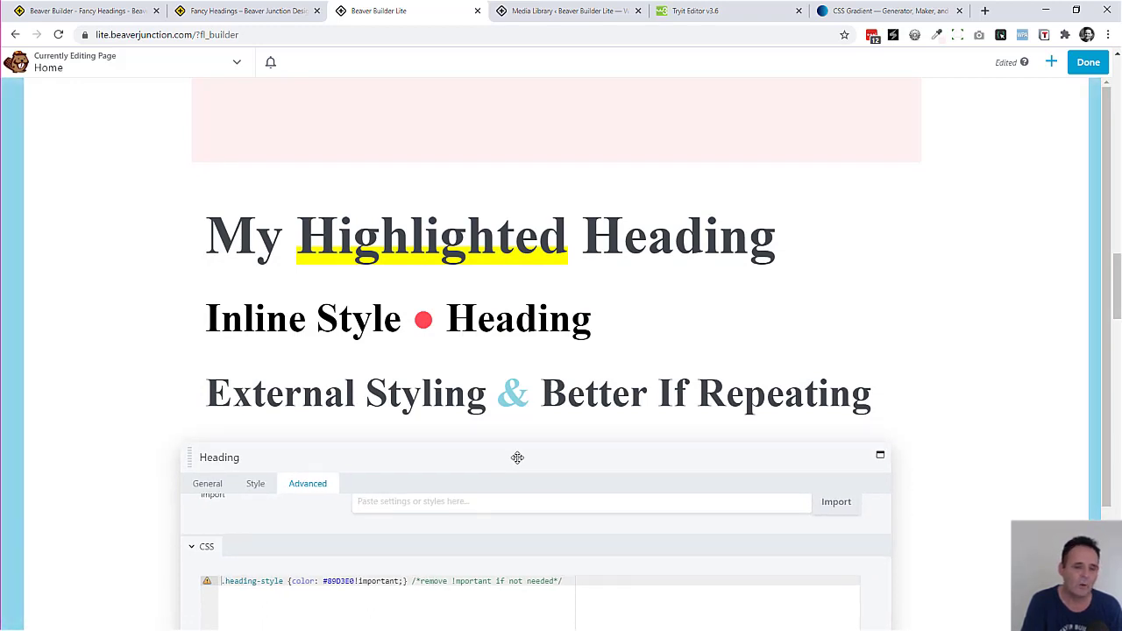
{"action": "mouse_move", "coordinate": [480, 400]}
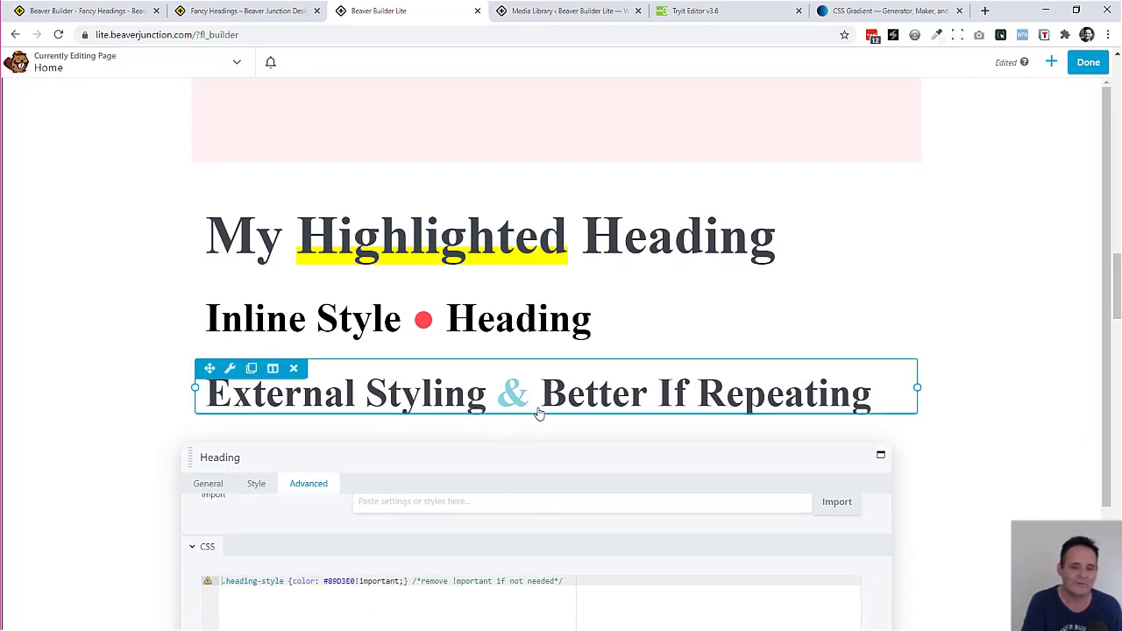
{"action": "left_click_drag", "start_coordinate": [511, 459], "coordinate": [528, 371]}
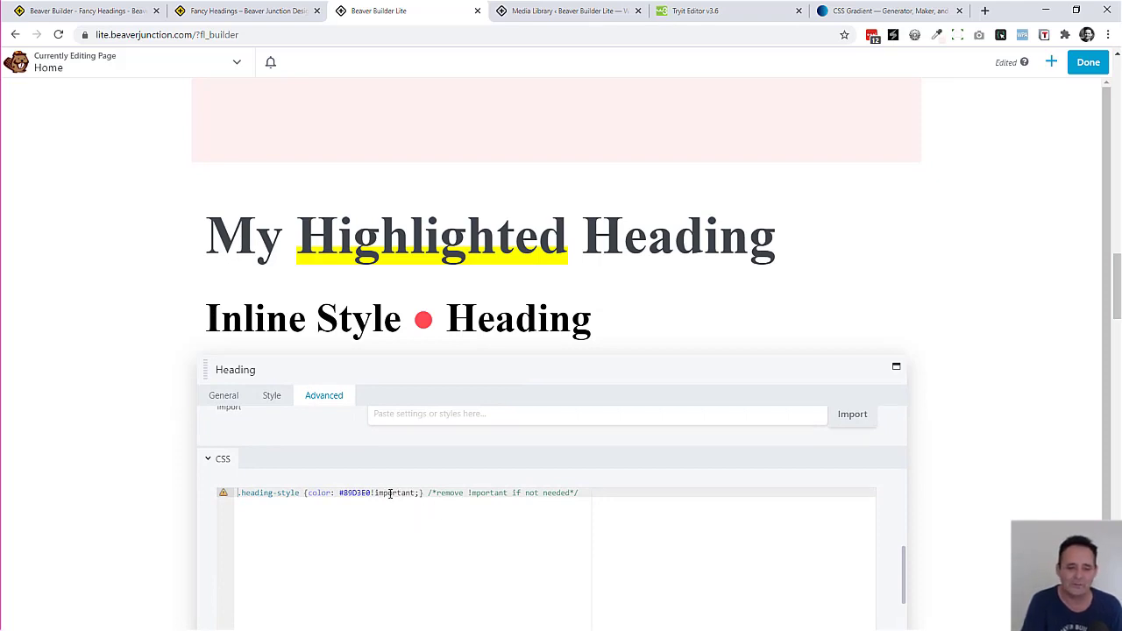
{"action": "left_click_drag", "start_coordinate": [499, 368], "coordinate": [425, 183]}
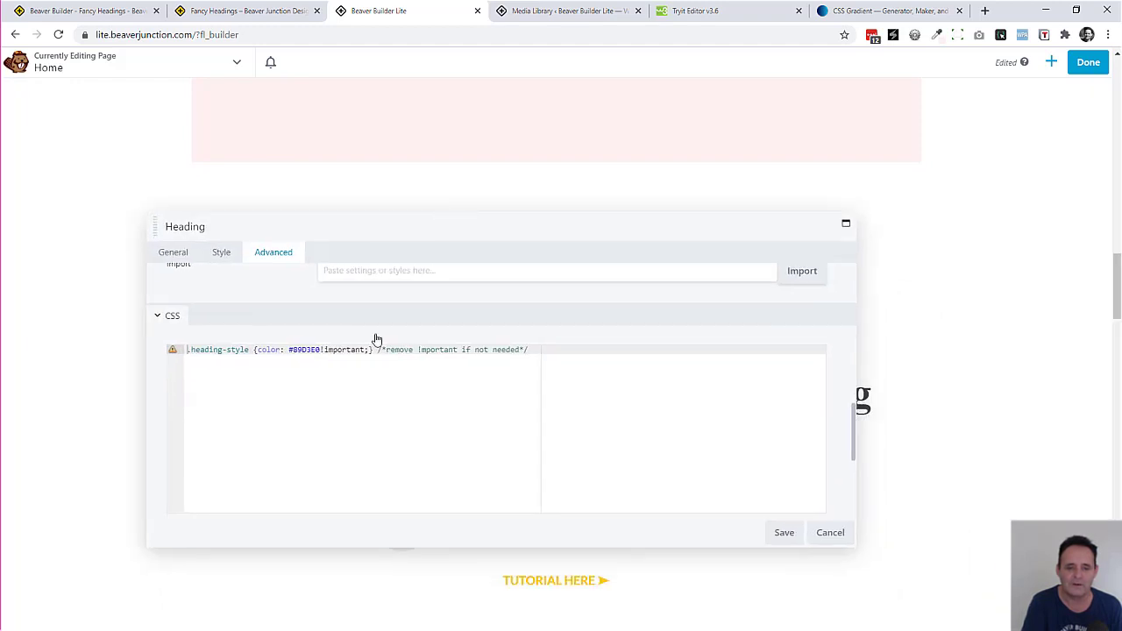
{"action": "left_click", "coordinate": [830, 534]}
{"action": "scroll", "coordinate": [789, 413], "scroll_direction": "down", "scroll_amount": 2}
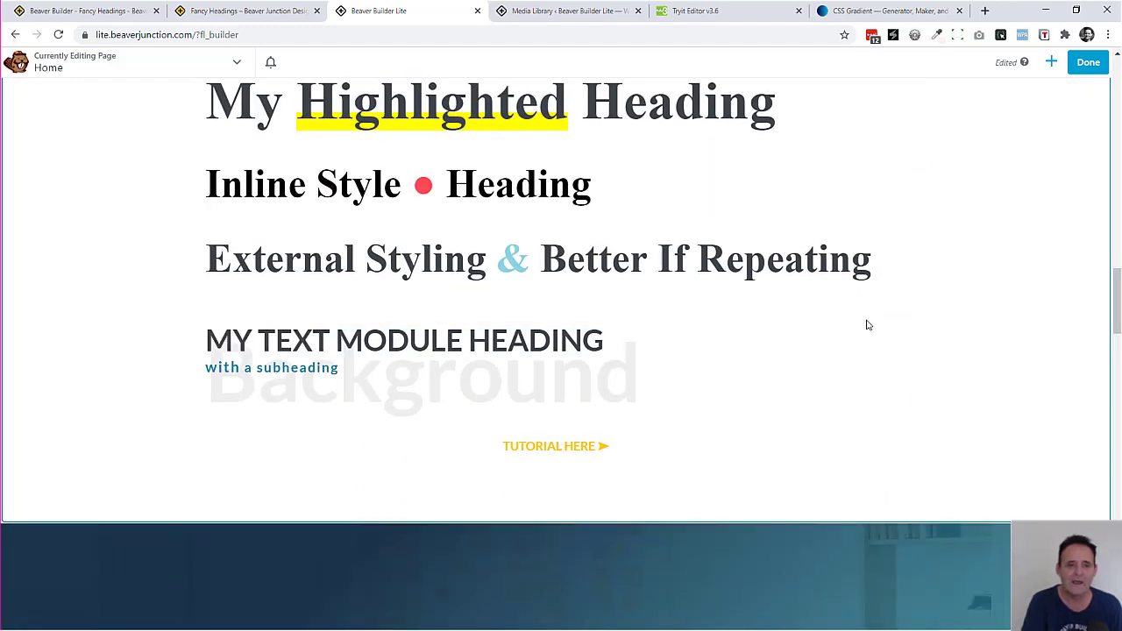
View the MY TEXT MODULE HEADING HTML, using header-bg and heading div classes, then its Advanced options
{"action": "mouse_move", "coordinate": [854, 328]}
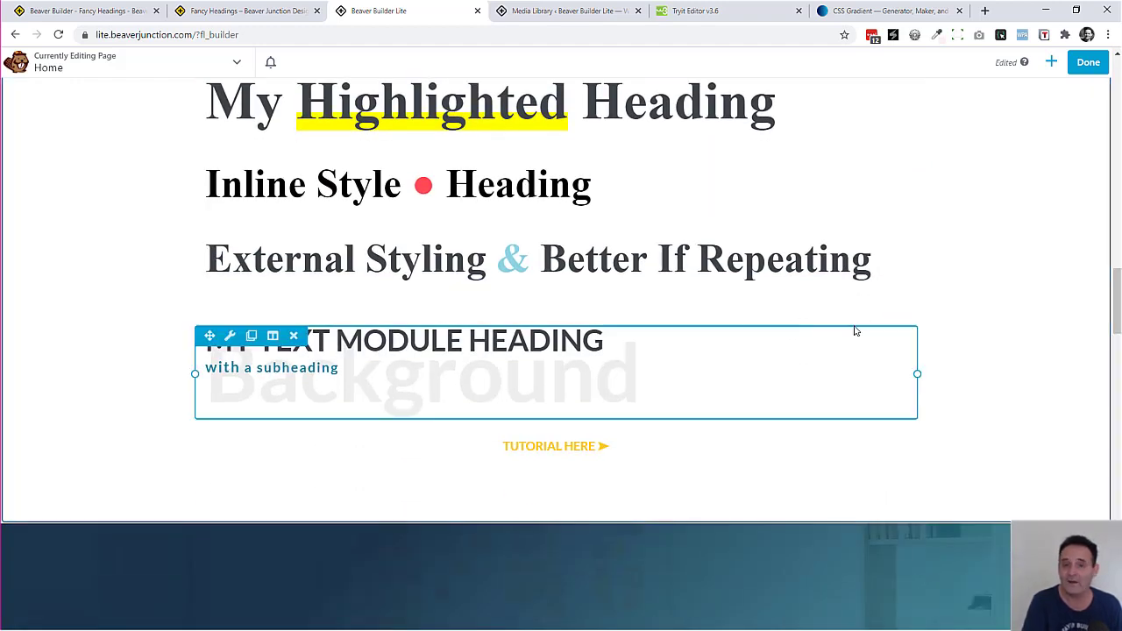
{"action": "left_click", "coordinate": [545, 390]}
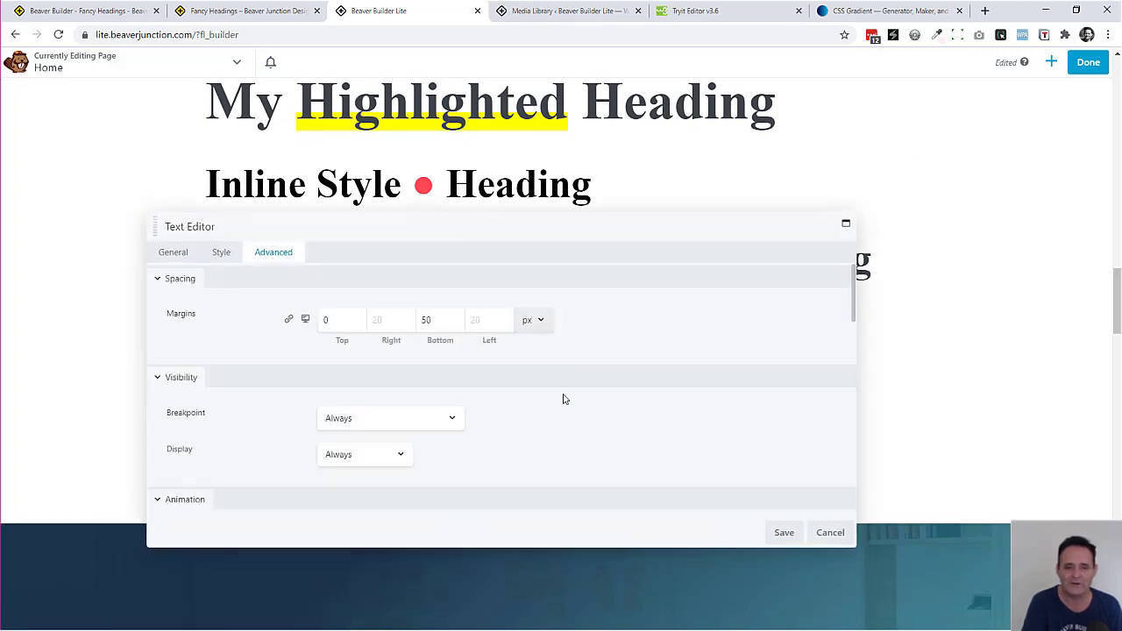
{"action": "left_click", "coordinate": [175, 253]}
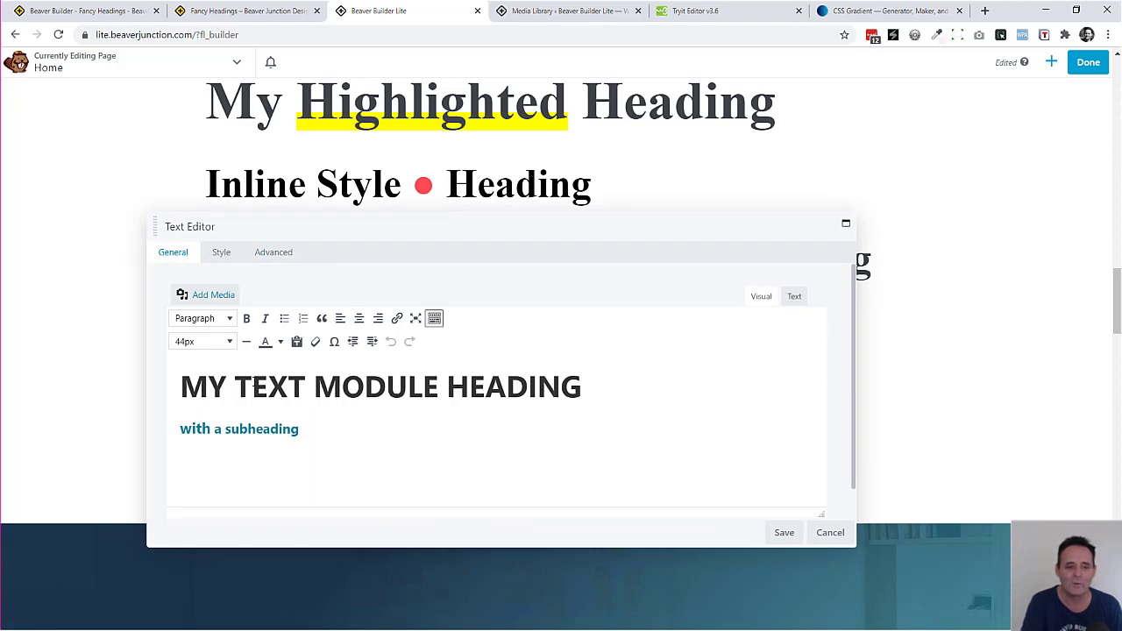
{"action": "left_click_drag", "start_coordinate": [252, 386], "coordinate": [527, 386]}
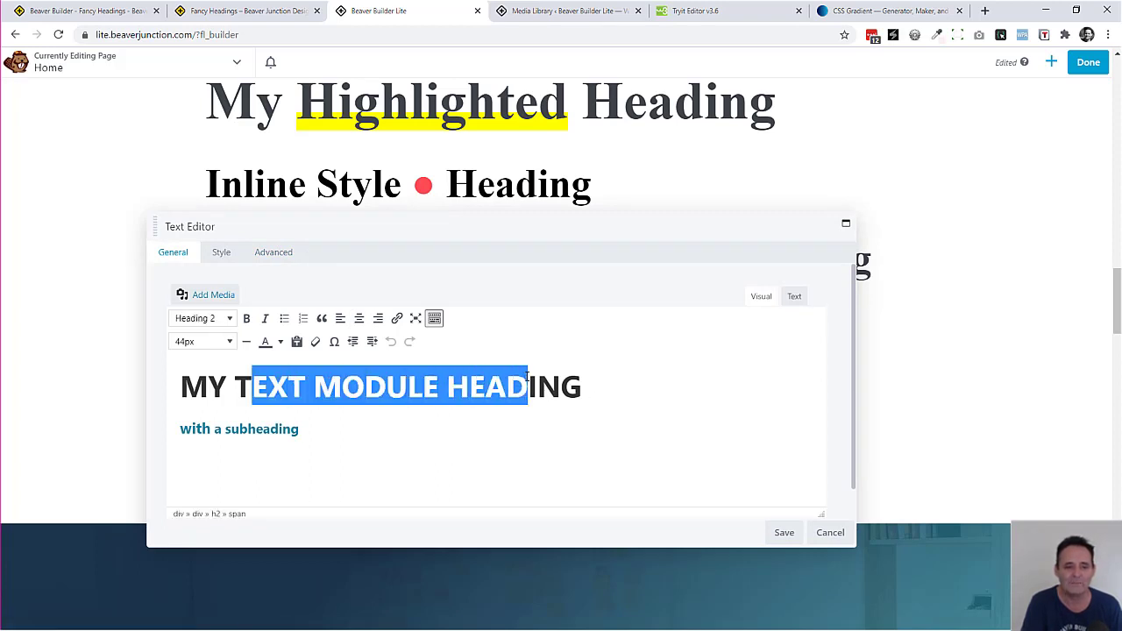
{"action": "left_click", "coordinate": [246, 427]}
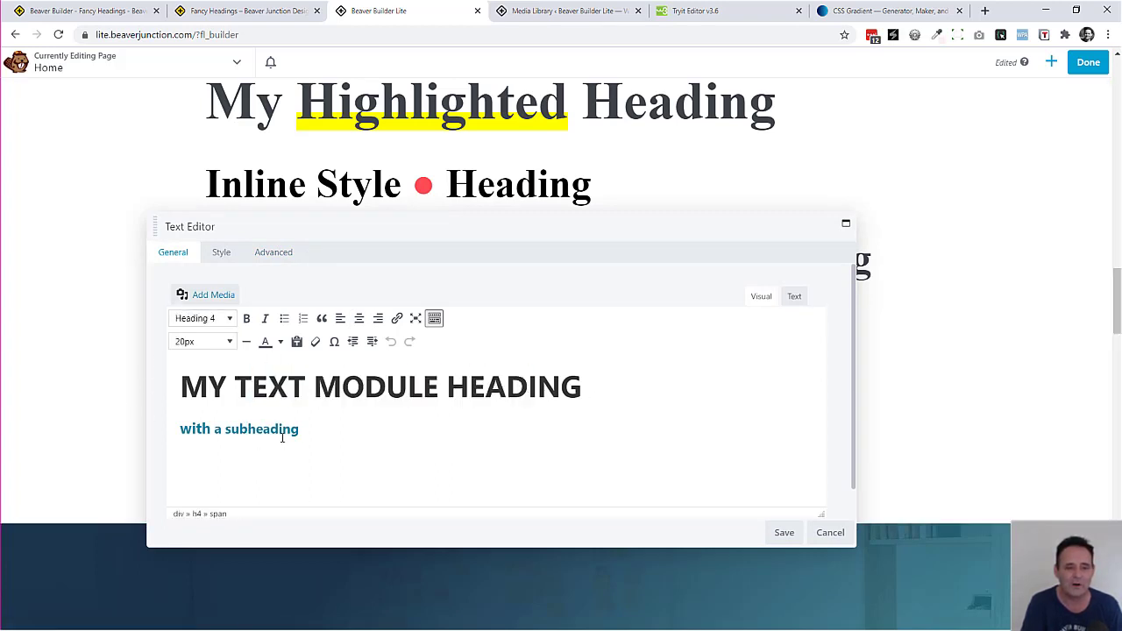
{"action": "left_click", "coordinate": [792, 297]}
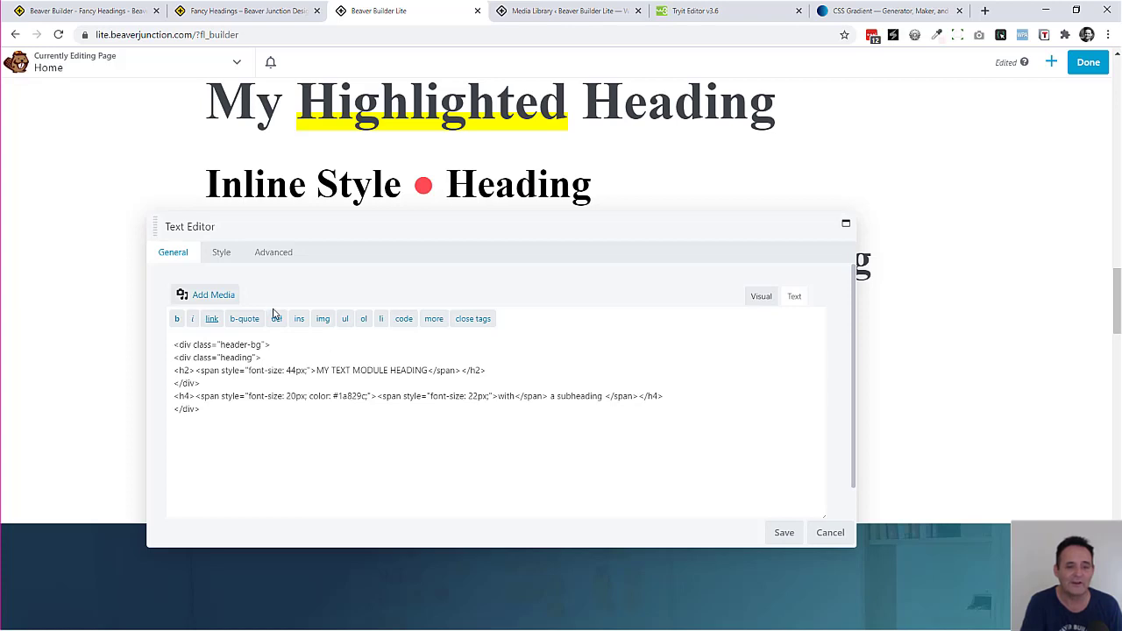
{"action": "left_click", "coordinate": [281, 253]}
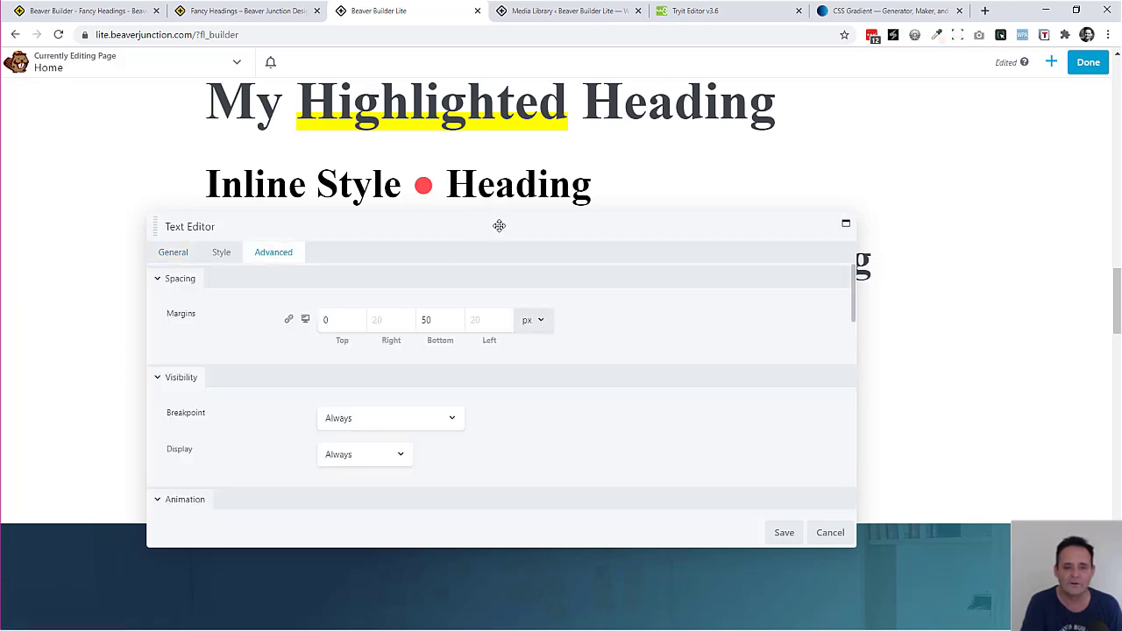
Inspect the .header-bg:before rule placing a 120px #eee 'Background' word behind the heading
{"action": "left_click_drag", "start_coordinate": [508, 223], "coordinate": [750, 186]}
{"action": "scroll", "coordinate": [765, 378], "scroll_direction": "down", "scroll_amount": 2}
{"action": "scroll", "coordinate": [765, 378], "scroll_direction": "down", "scroll_amount": 6}
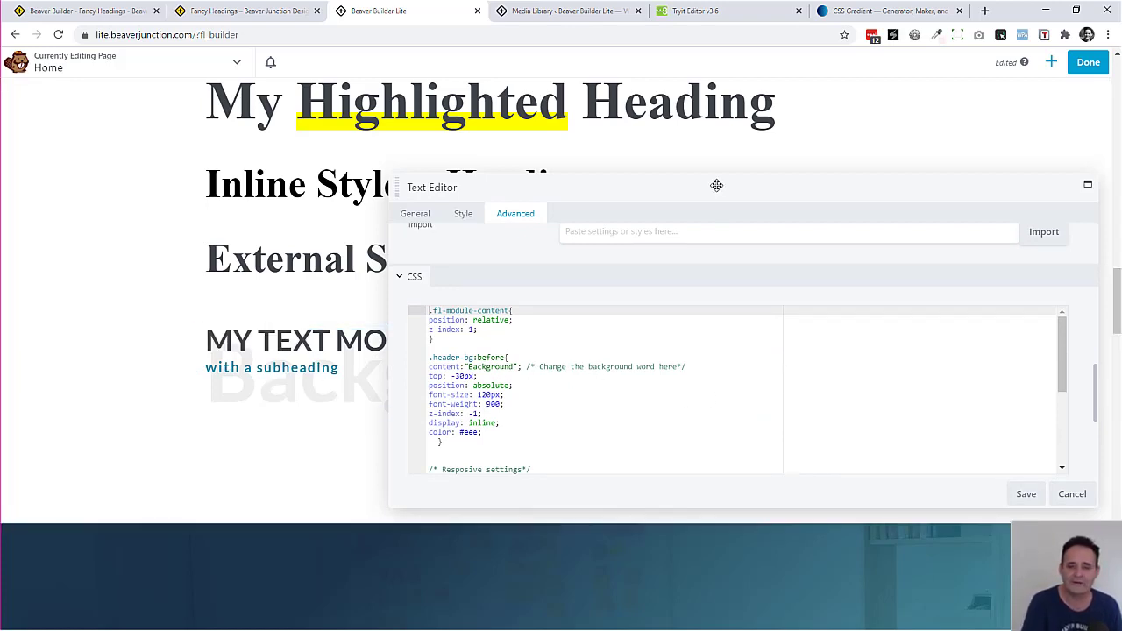
{"action": "left_click_drag", "start_coordinate": [715, 187], "coordinate": [664, 210]}
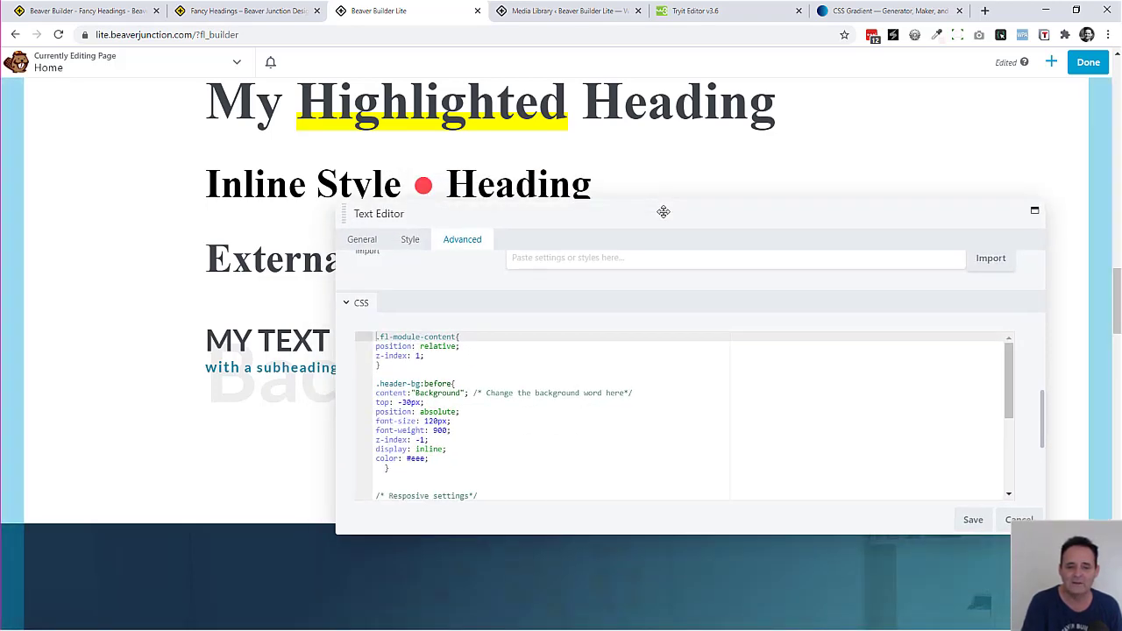
{"action": "left_click", "coordinate": [429, 393]}
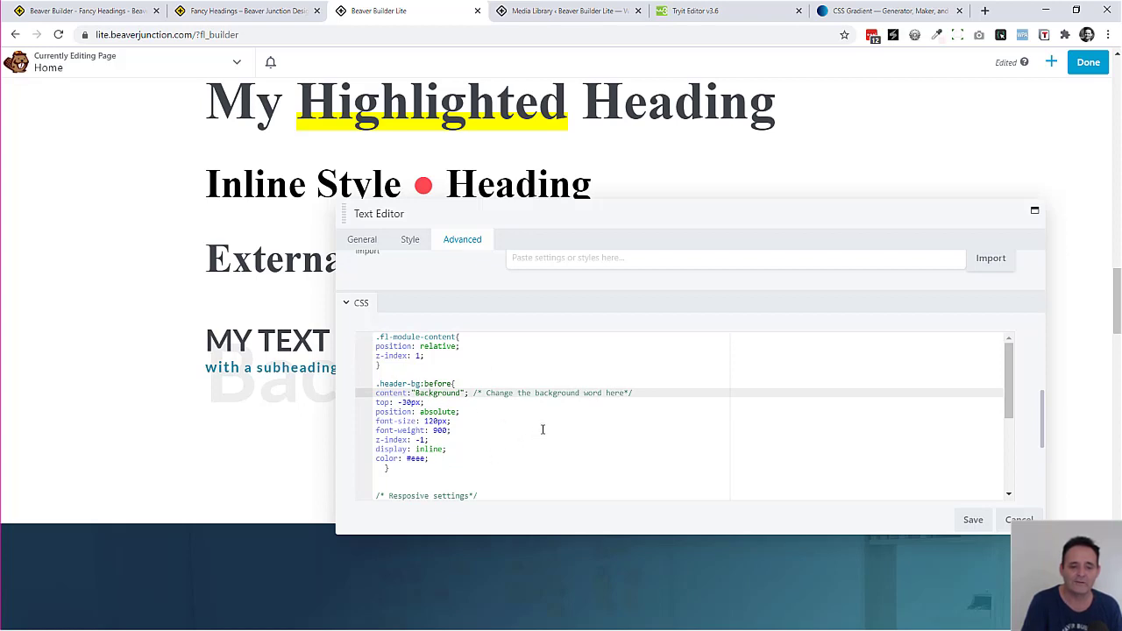
Review the h2 margin and h4 rules further down the CSS
{"action": "scroll", "coordinate": [542, 430], "scroll_direction": "down", "scroll_amount": 5}
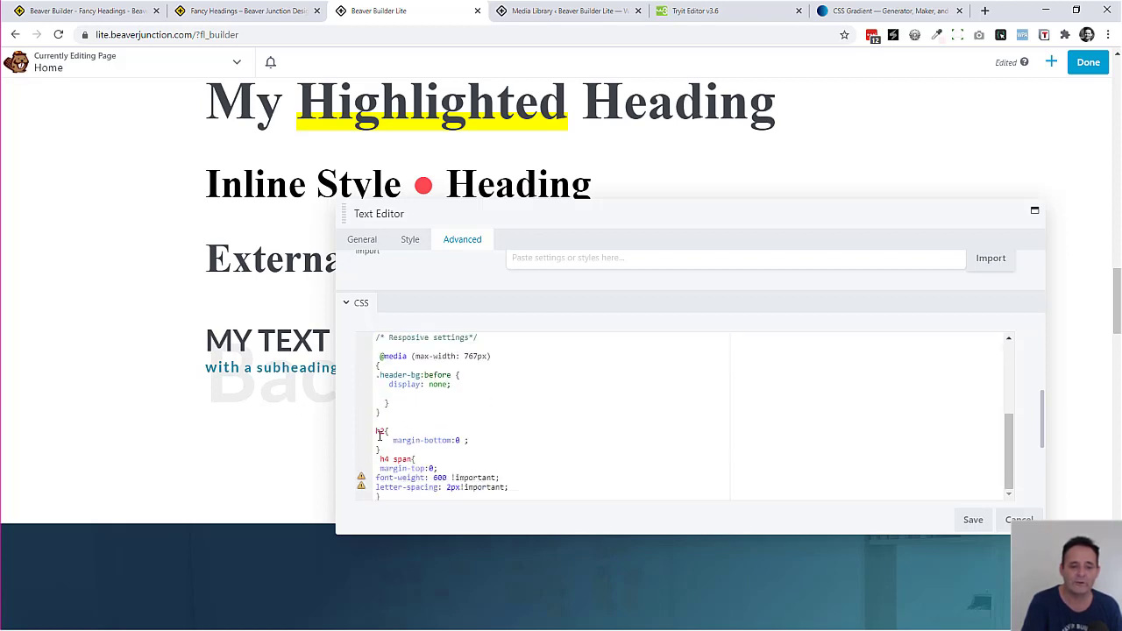
{"action": "left_click", "coordinate": [445, 428]}
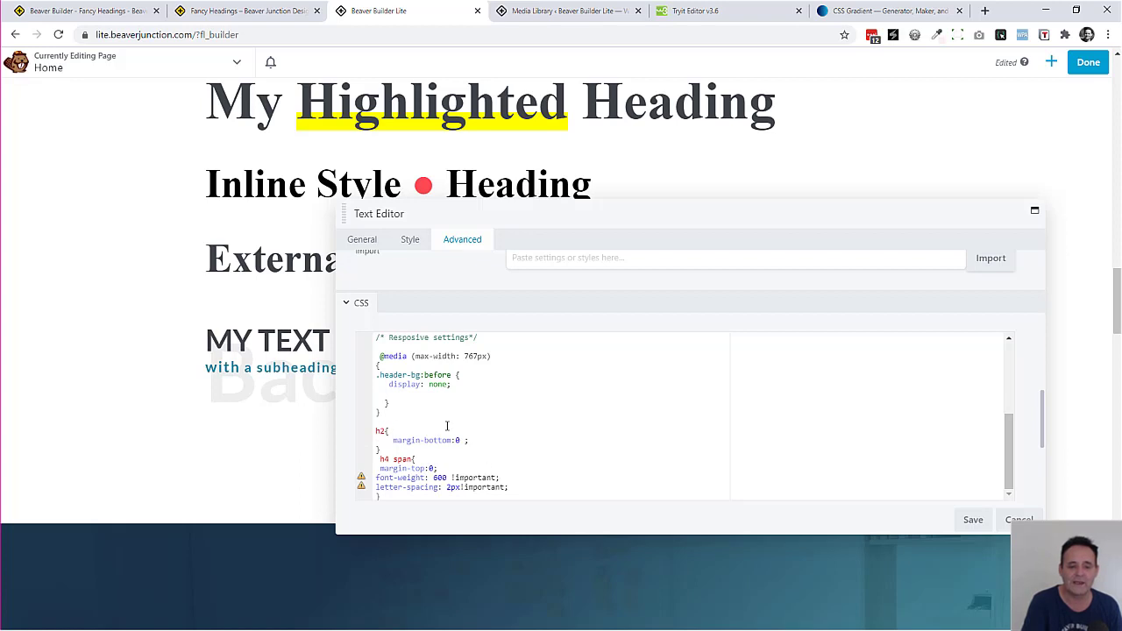
{"action": "scroll", "coordinate": [495, 445], "scroll_direction": "up", "scroll_amount": 5}
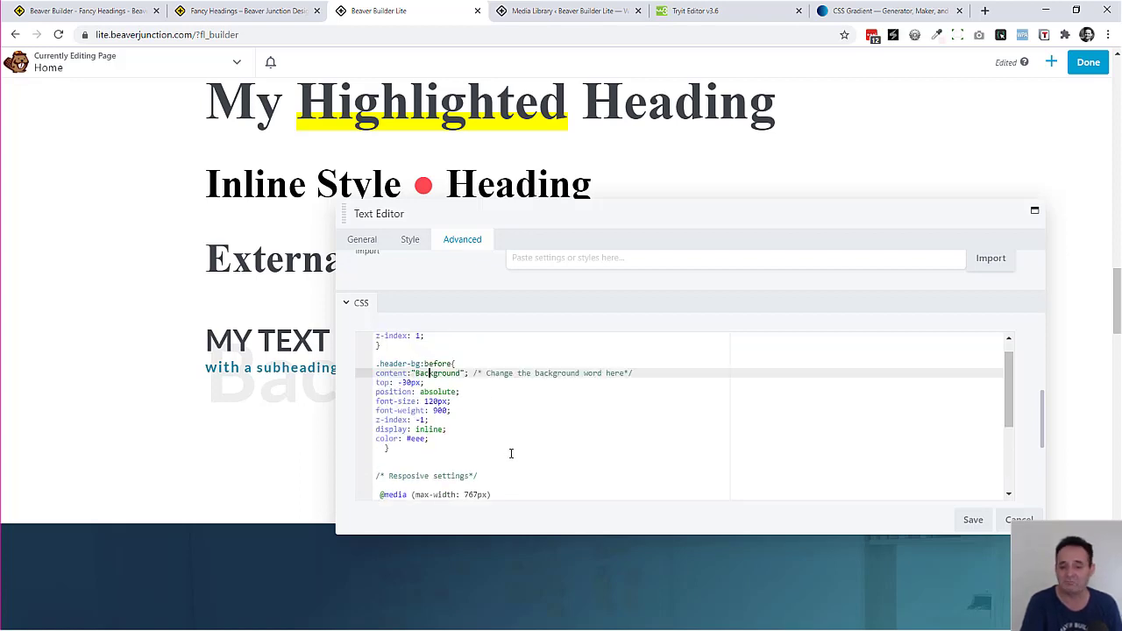
{"action": "scroll", "coordinate": [511, 453], "scroll_direction": "up", "scroll_amount": 2}
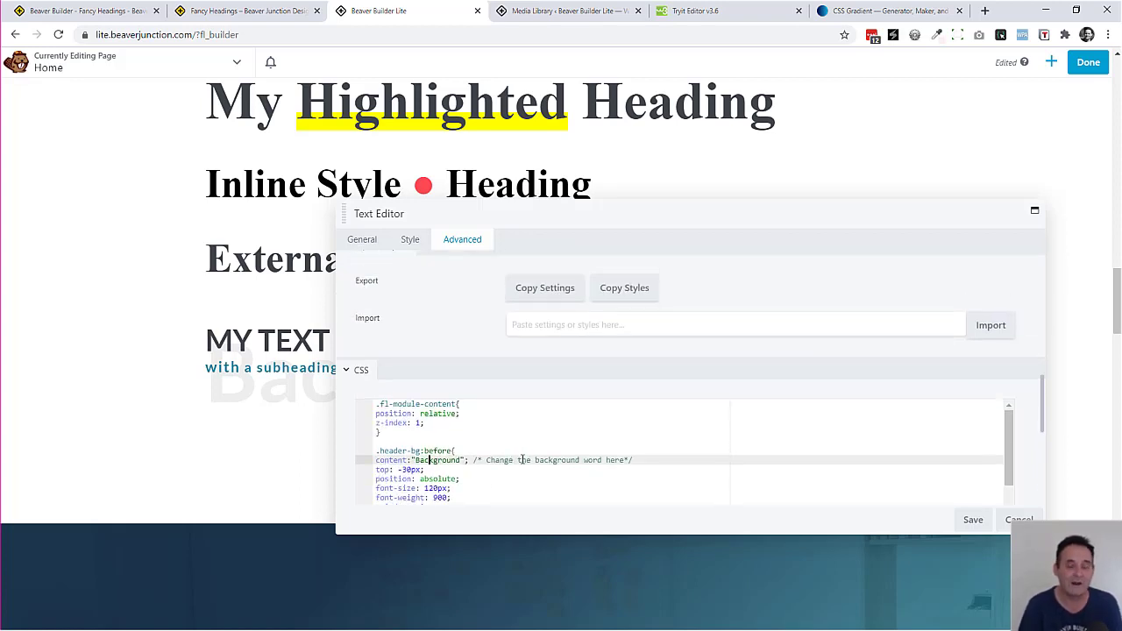